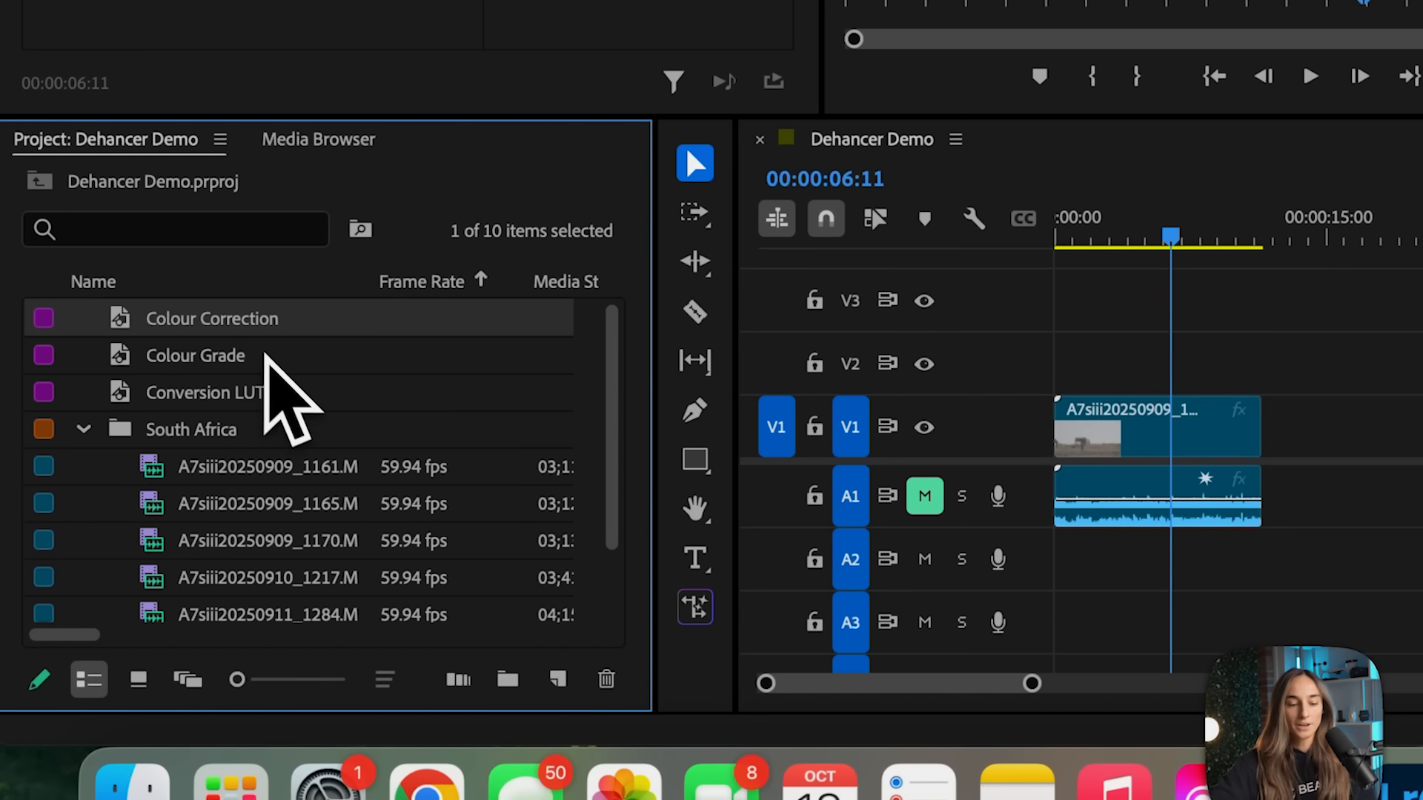
- Place the Conversion LUT adjustment layer on V2 above the zebra clip and fit it to the clip's length
left_click(276, 355, "shift")
left_click(298, 393, "shift")
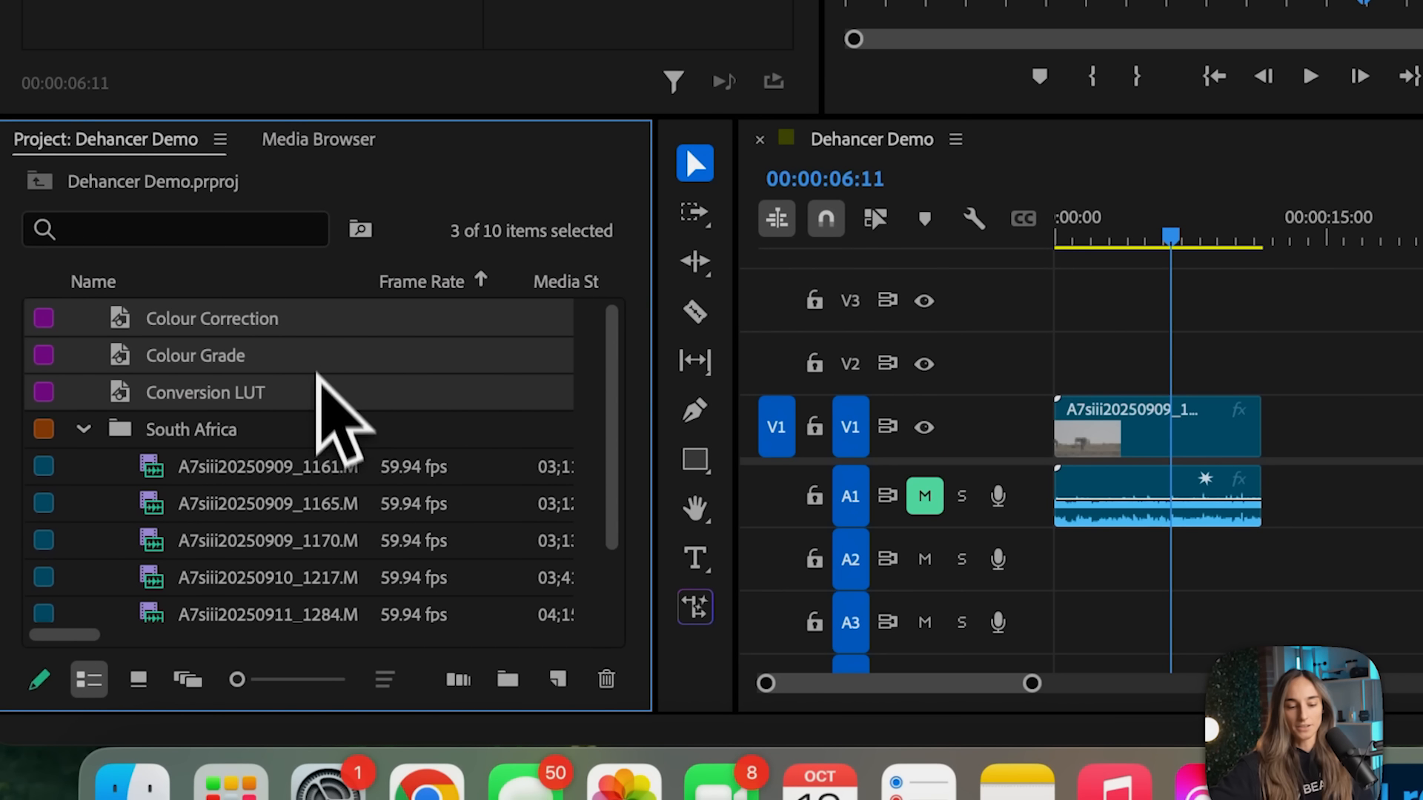
left_click(316, 371)
left_click(280, 401)
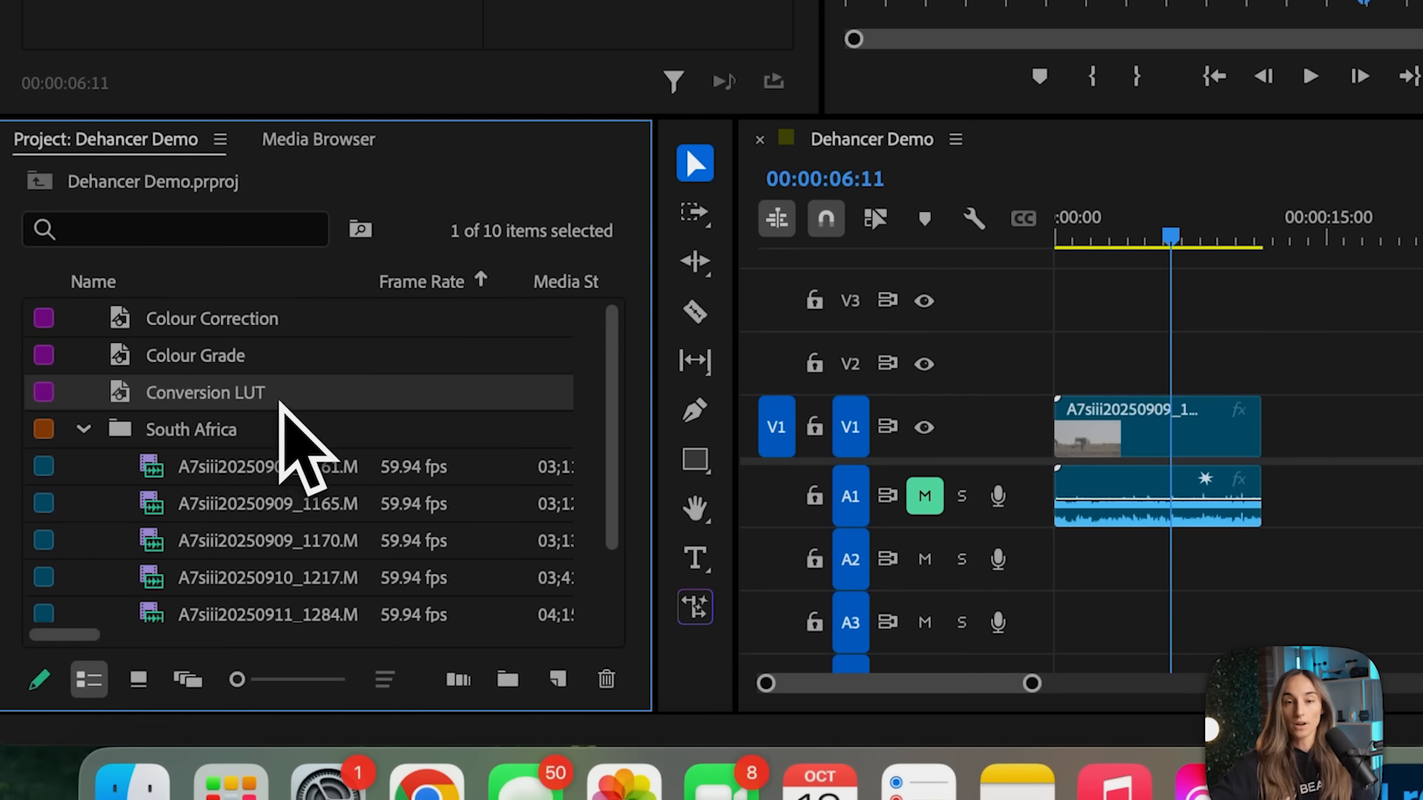
left_click_drag(122, 395, 1065, 346)
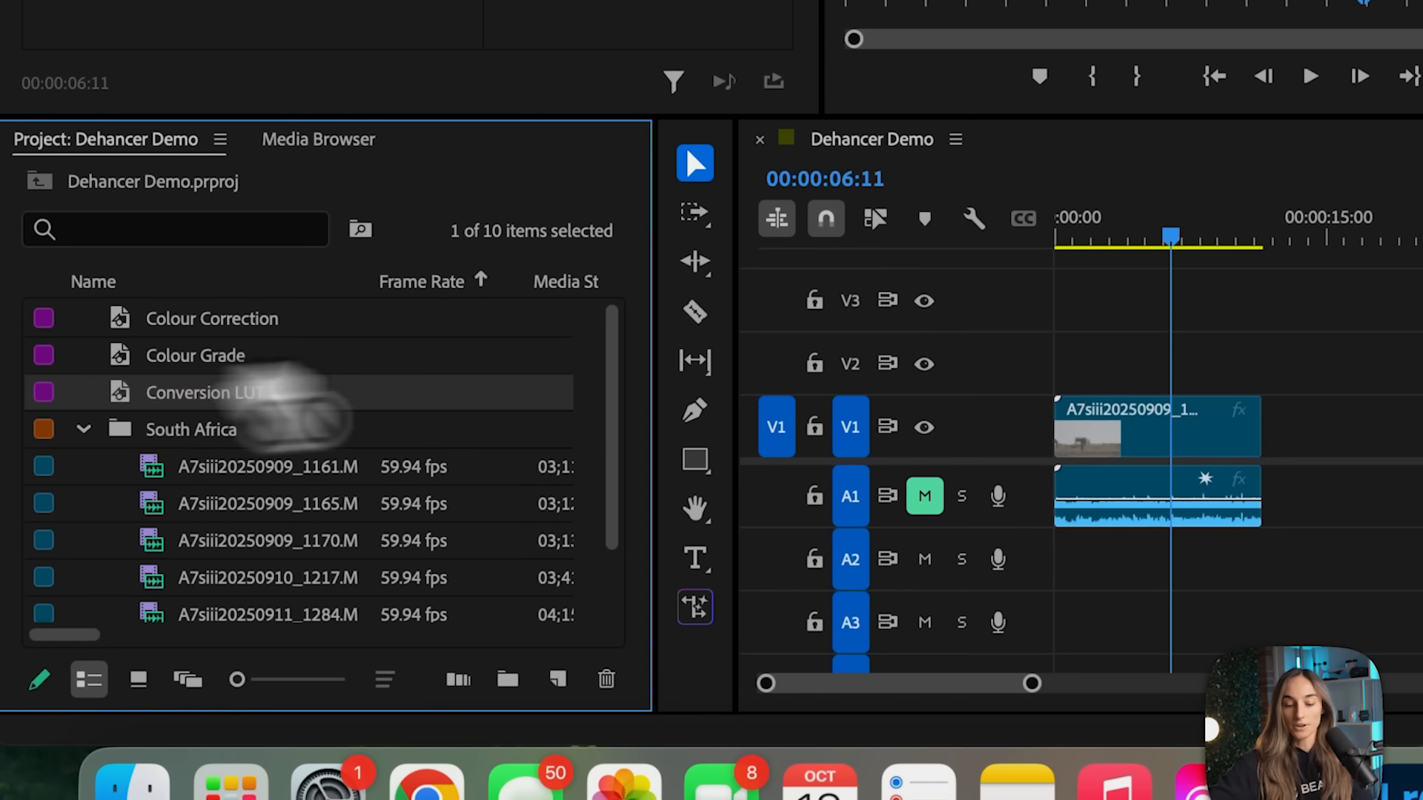
left_click_drag(676, 498, 854, 504)
- Apply the Dehancer Pro v7.3.4 video effect to the Conversion LUT layer on V2
left_click(723, 396)
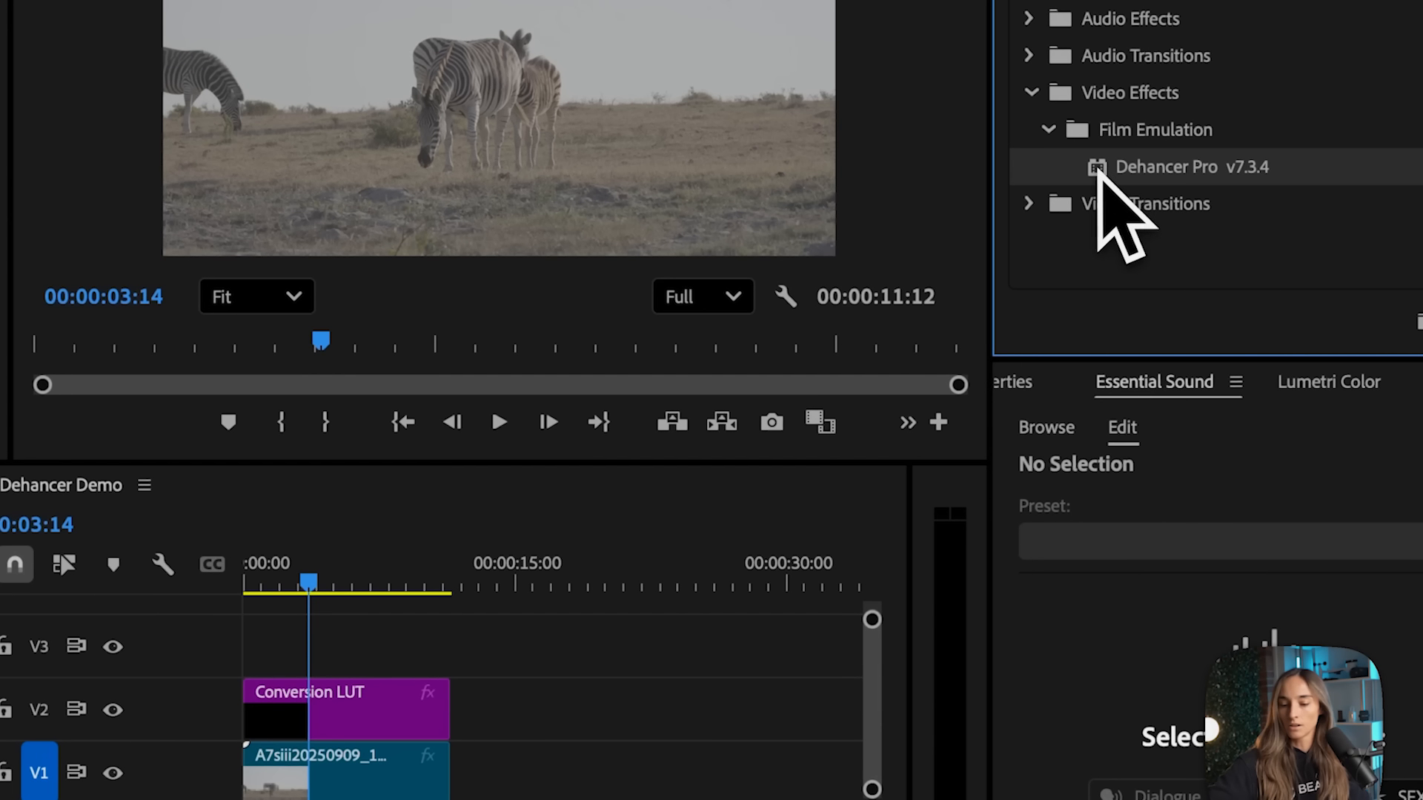
left_click_drag(1097, 169, 352, 712)
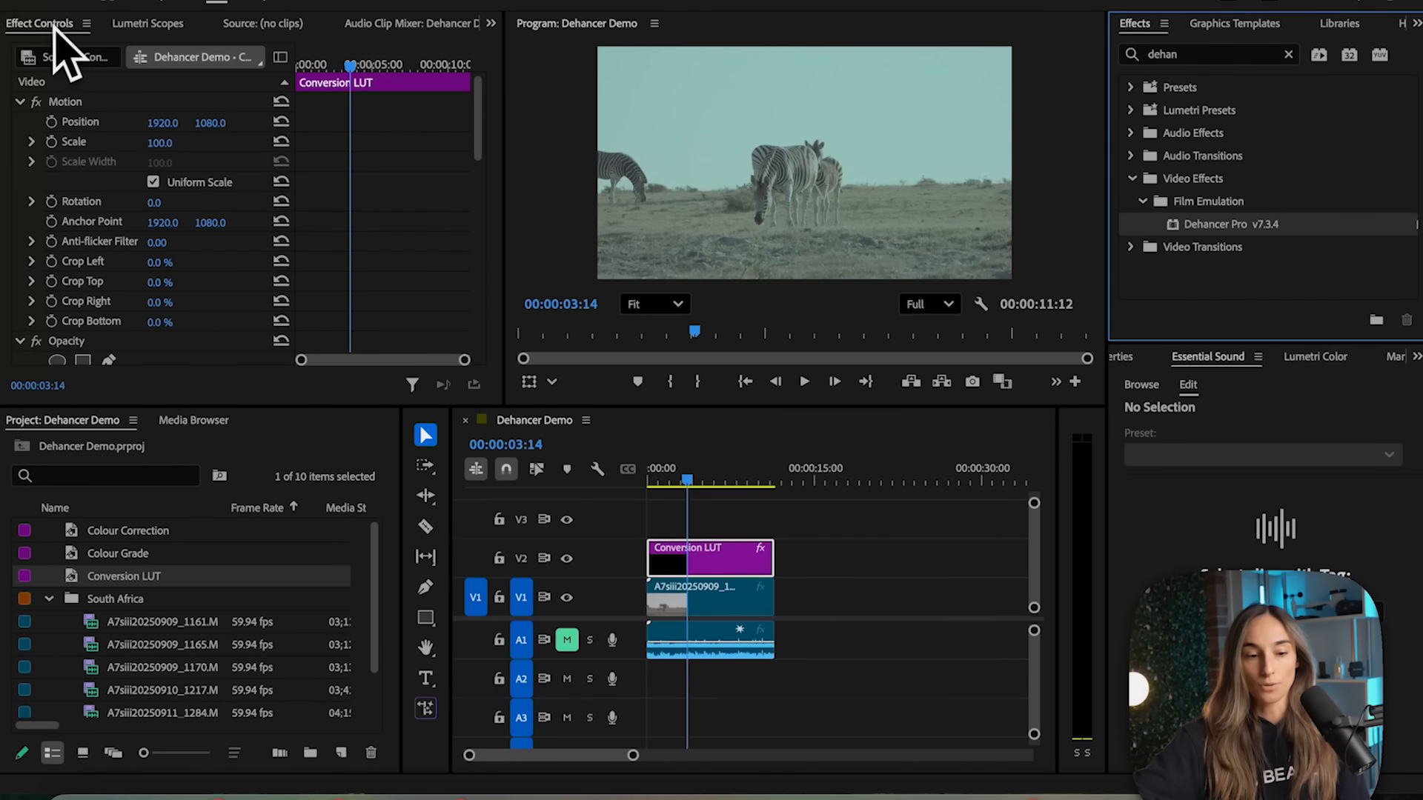
- Check the licence information at the end of the Dehancer Pro settings and close it again
scroll(118, 207, "down", 5)
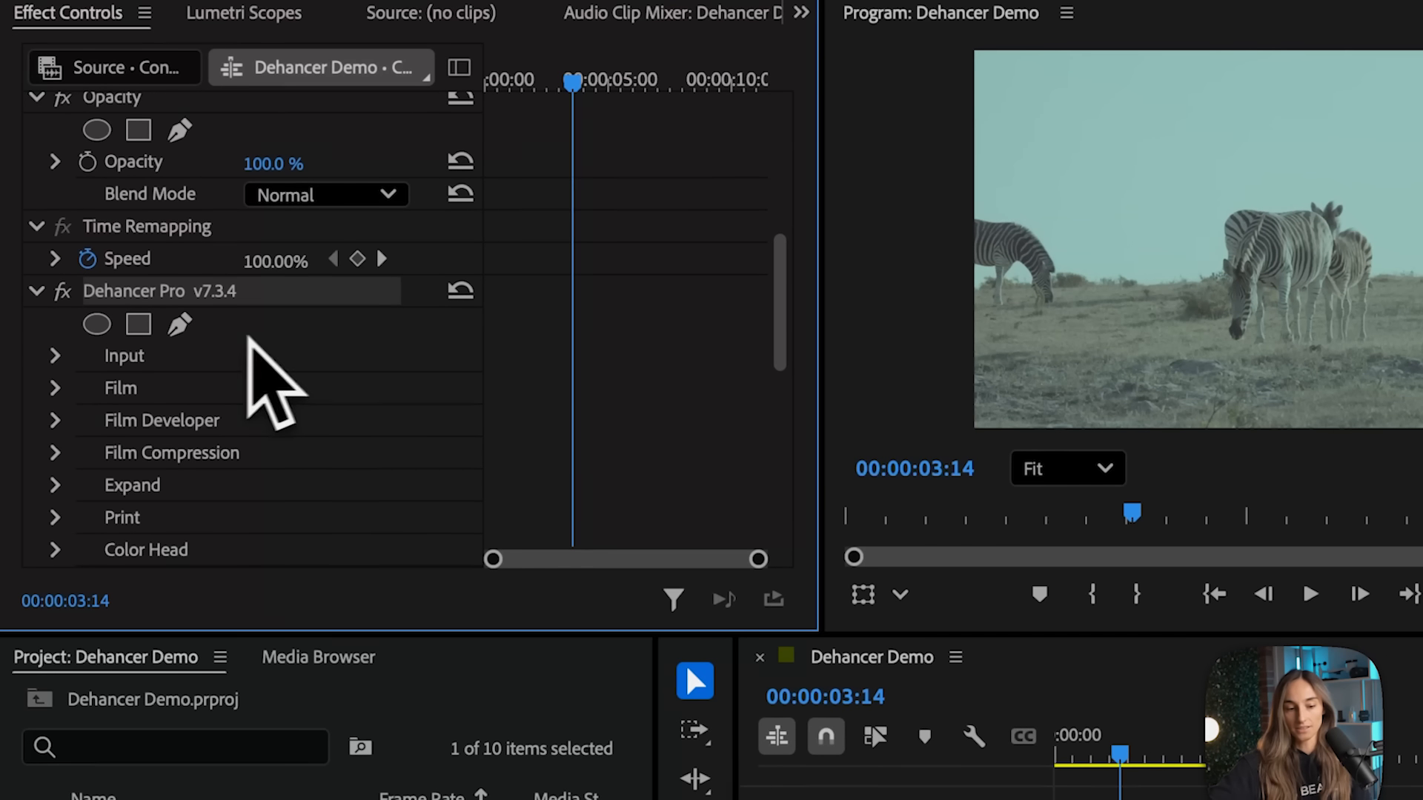
scroll(247, 356, "down", 2)
scroll(151, 435, "down", 8)
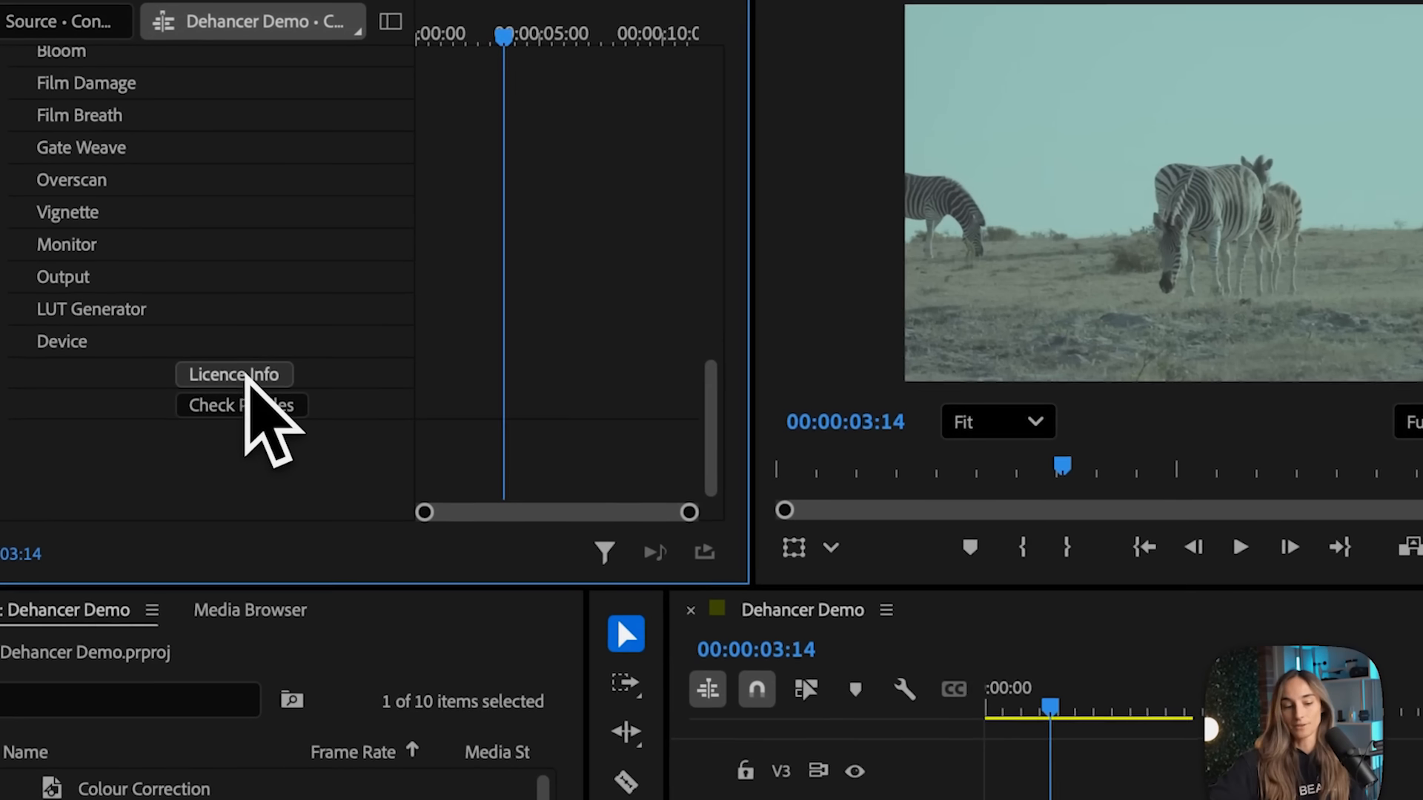
left_click(191, 274)
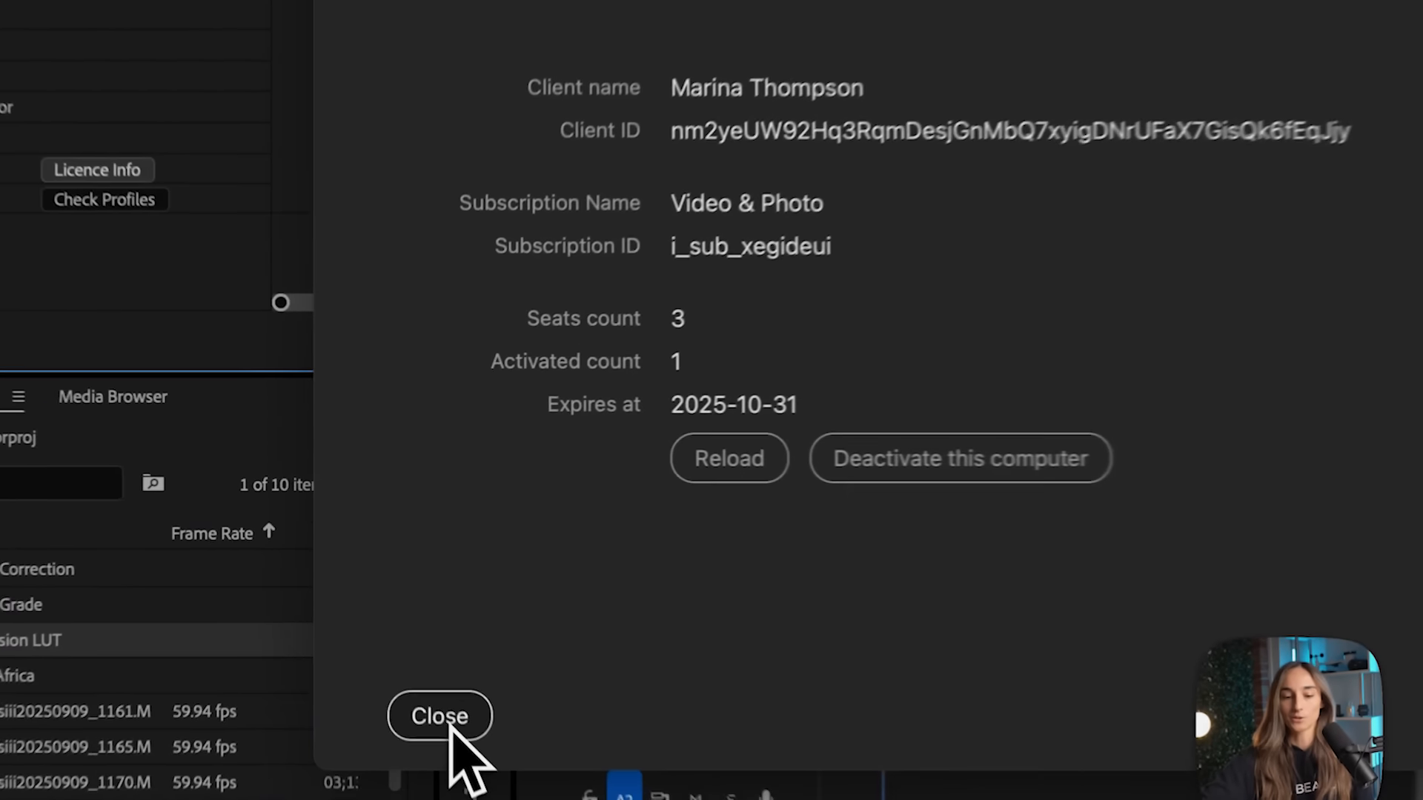
left_click(440, 716)
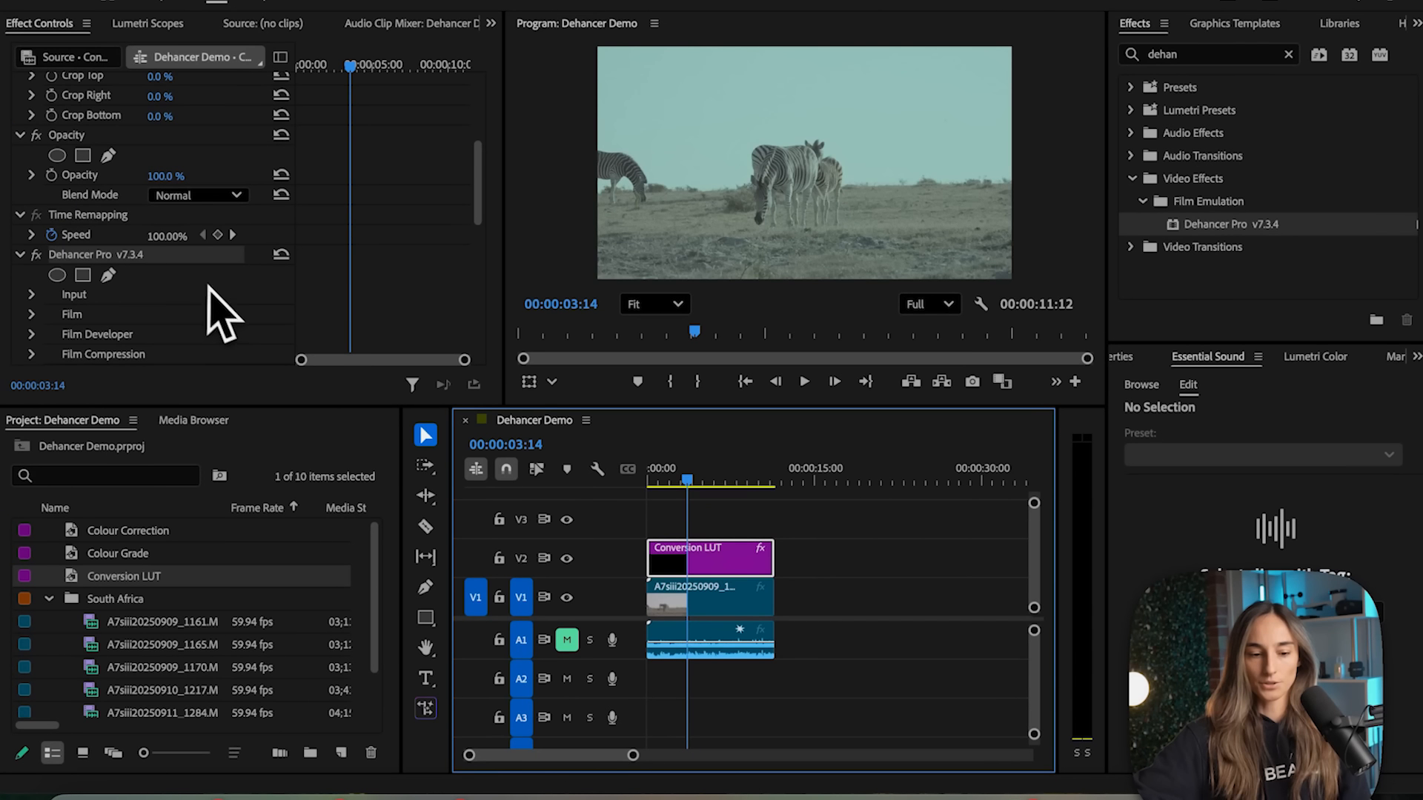
- Set the Source in Dehancer Pro's Input settings to Choose Camera
scroll(210, 289, "down", 3)
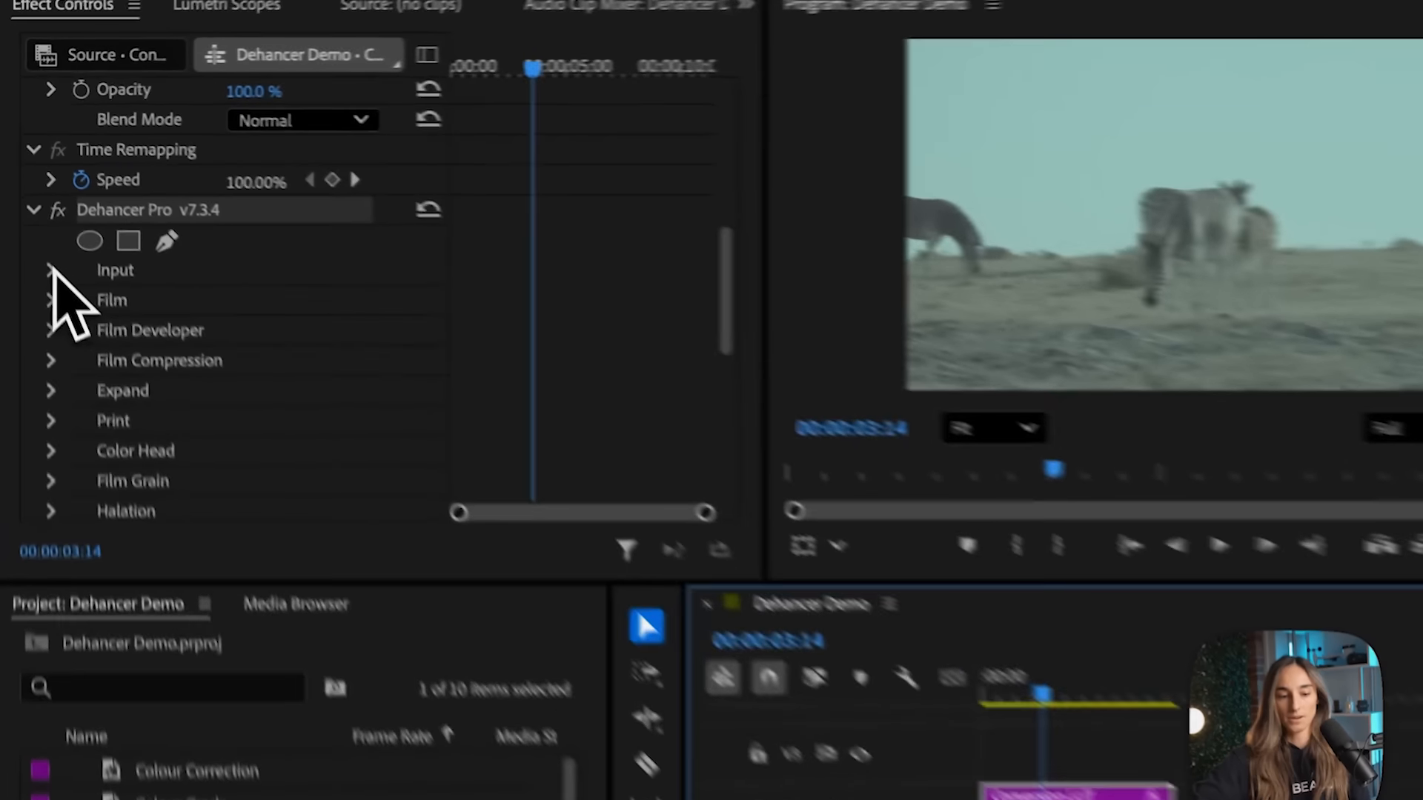
left_click(31, 200)
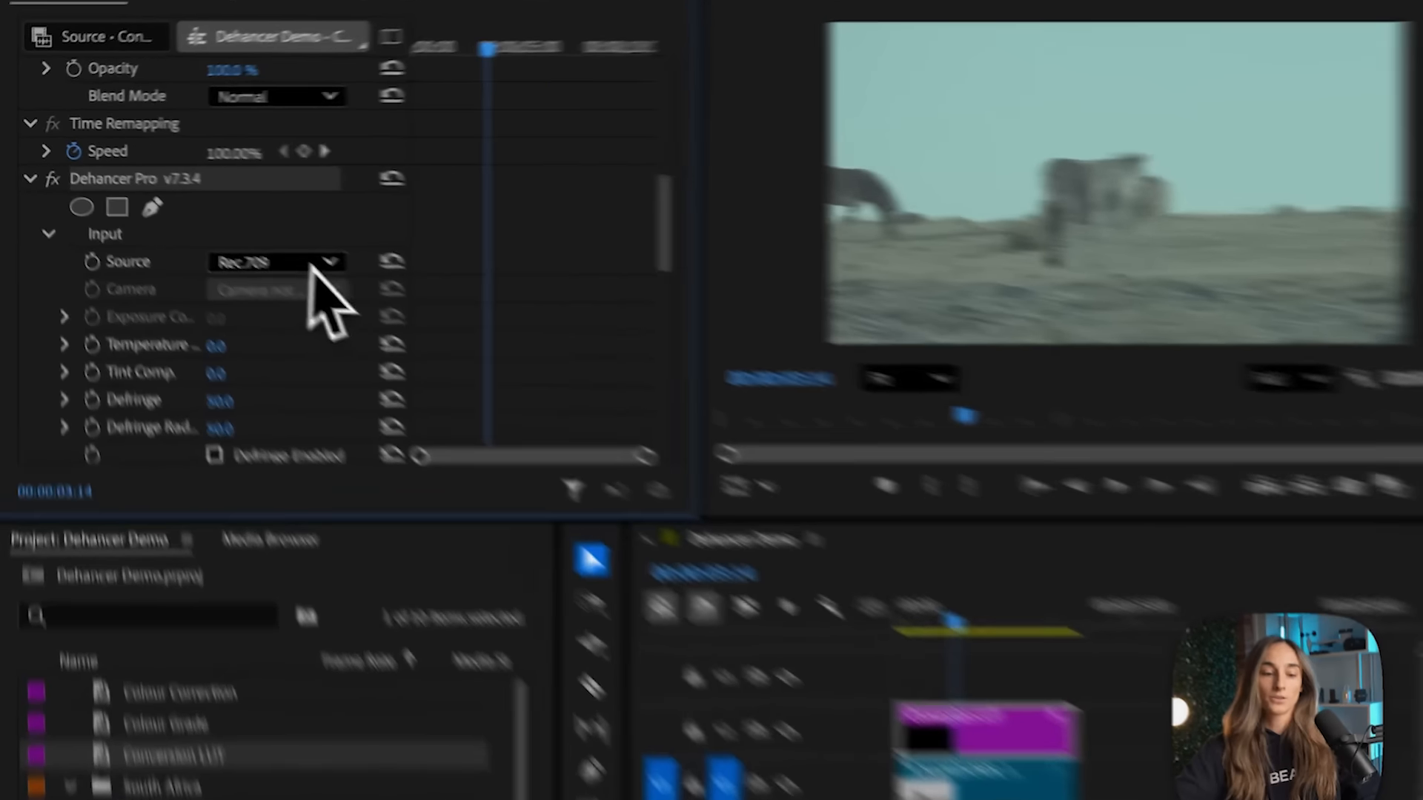
left_click(234, 220)
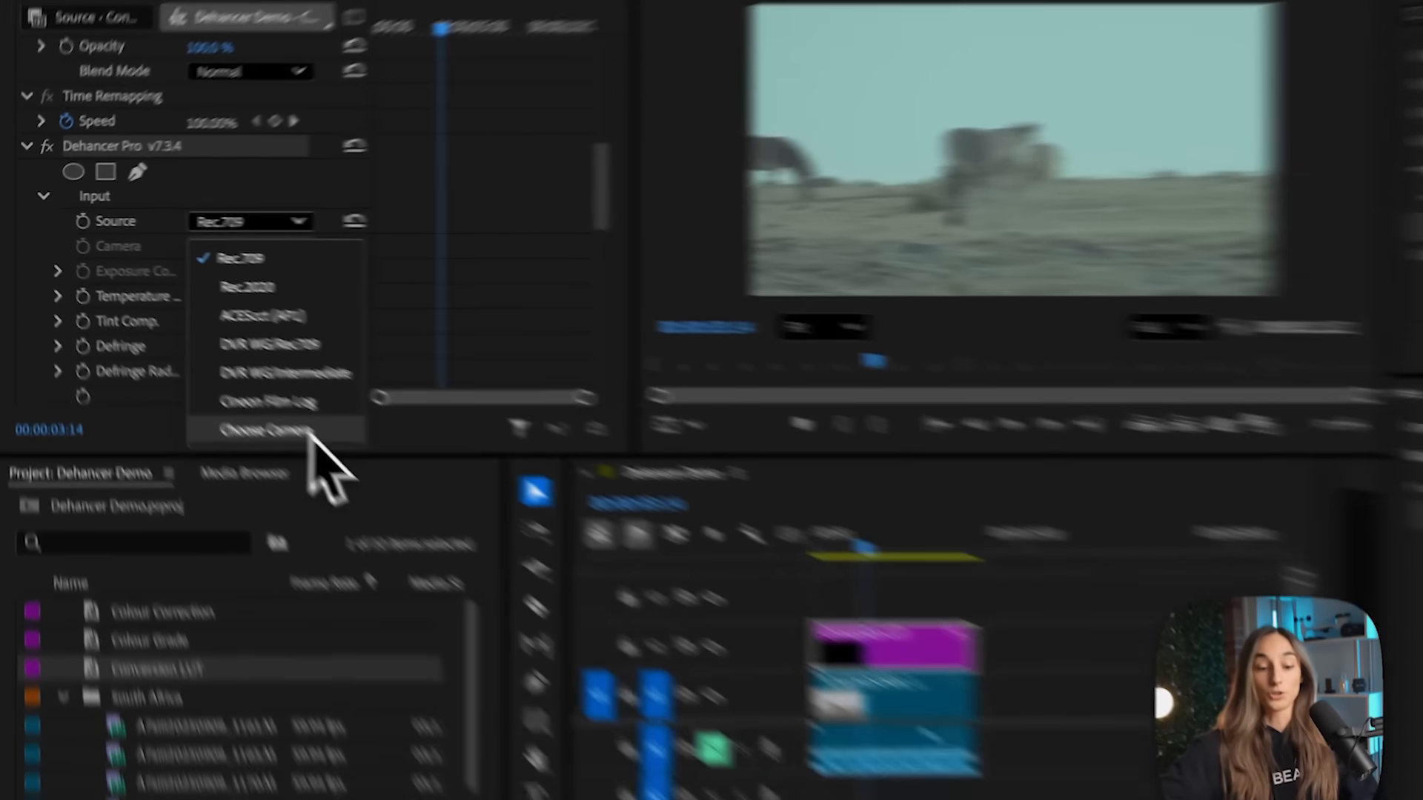
left_click(310, 434)
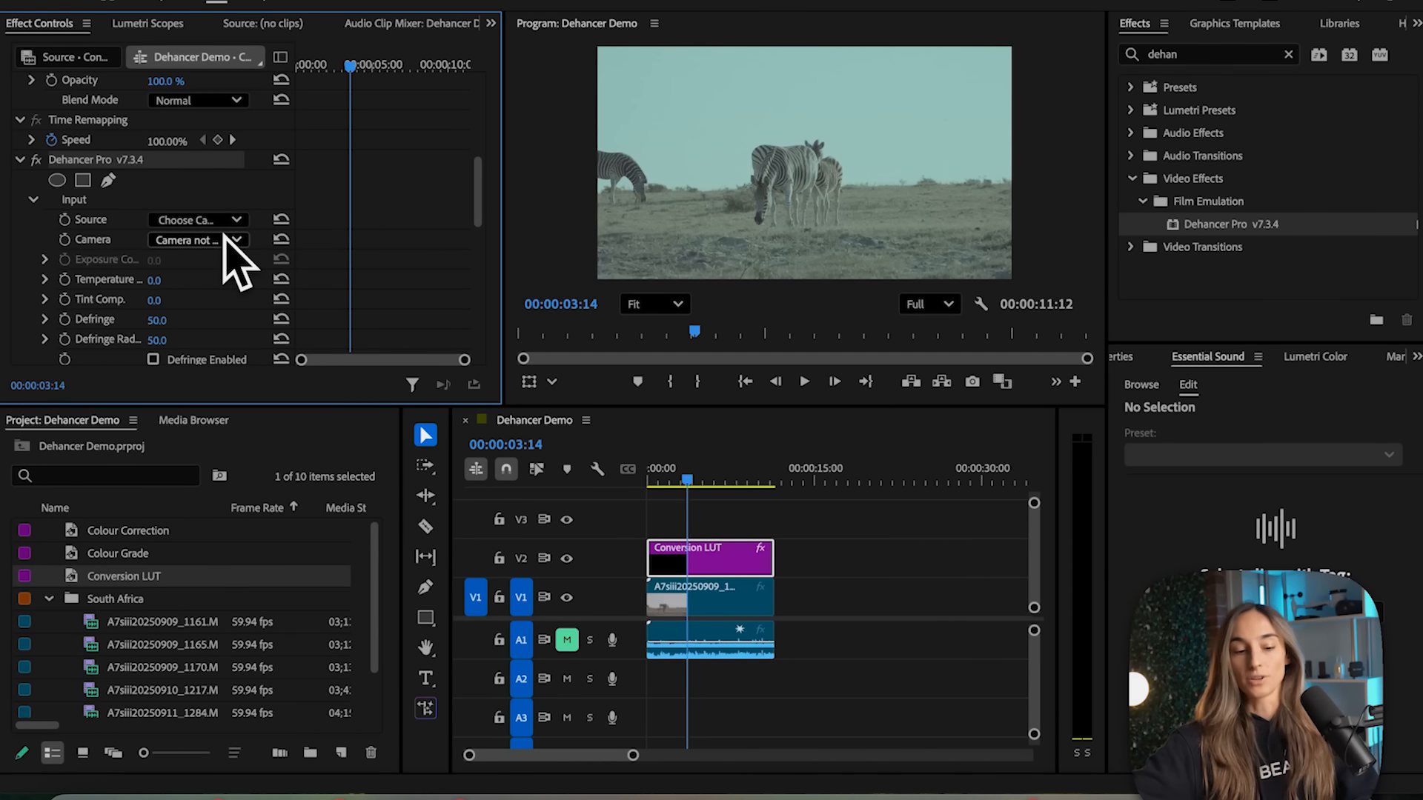
- Select the footage's camera profile in the Dehancer Pro Input settings of the Conversion LUT layer
left_click(199, 240)
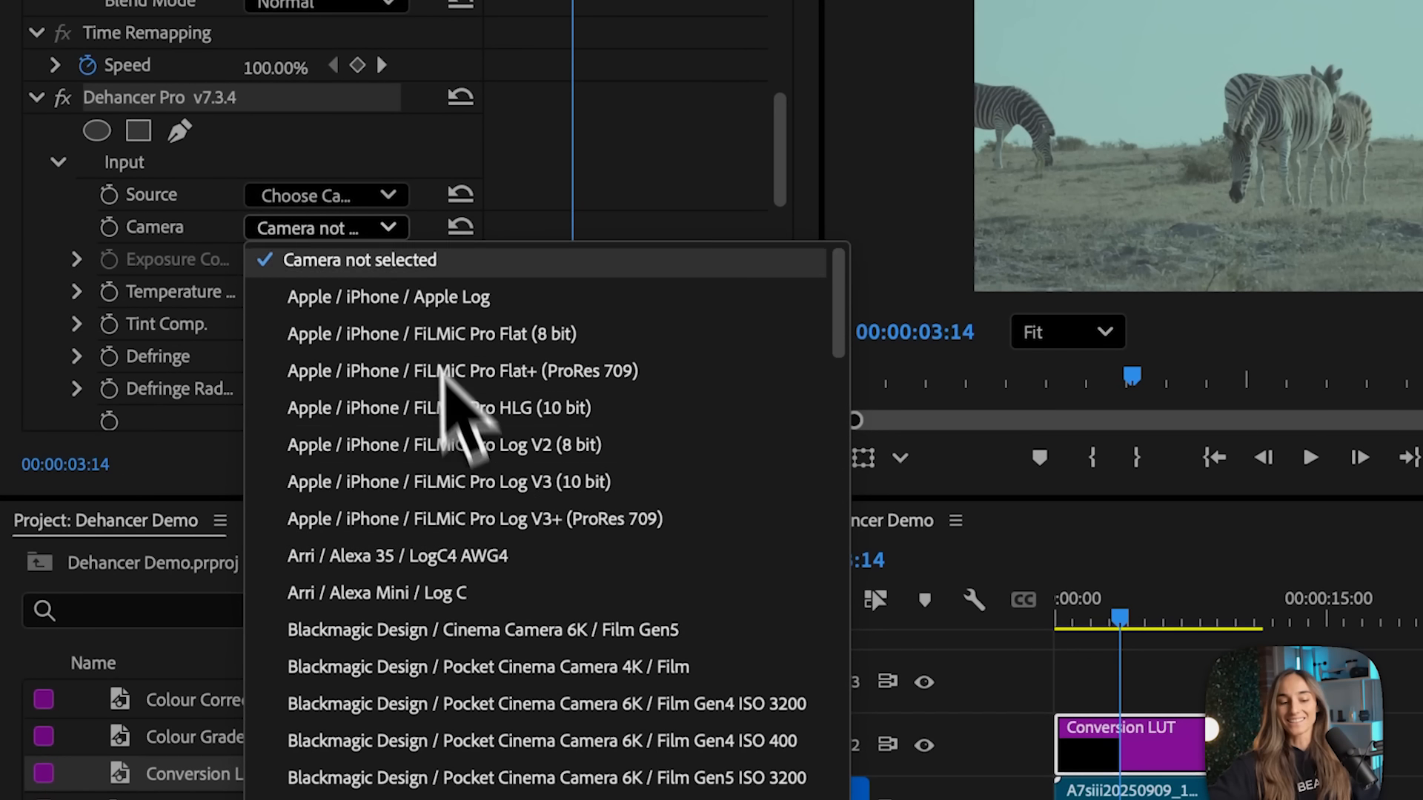
left_click(388, 230)
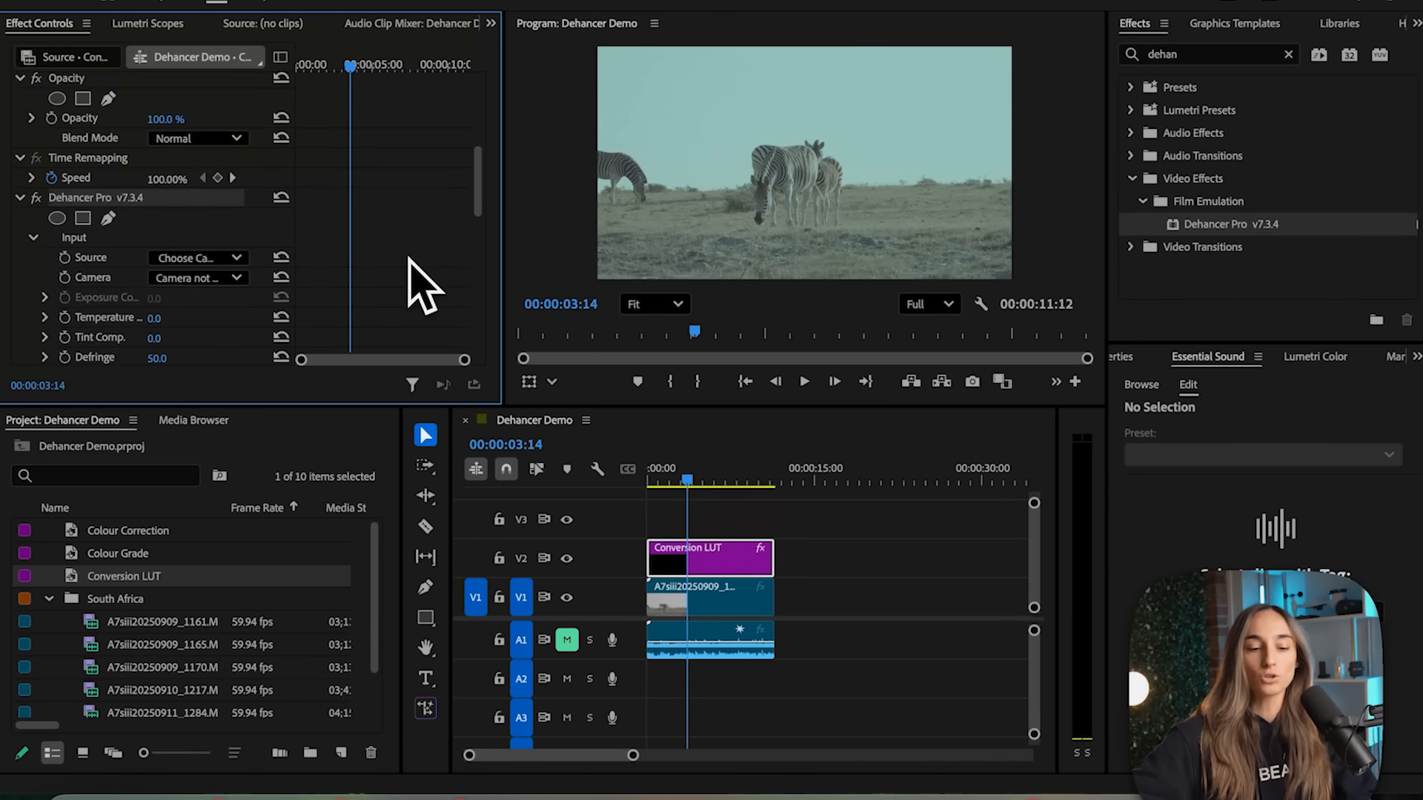
scroll(408, 258, "down", 15)
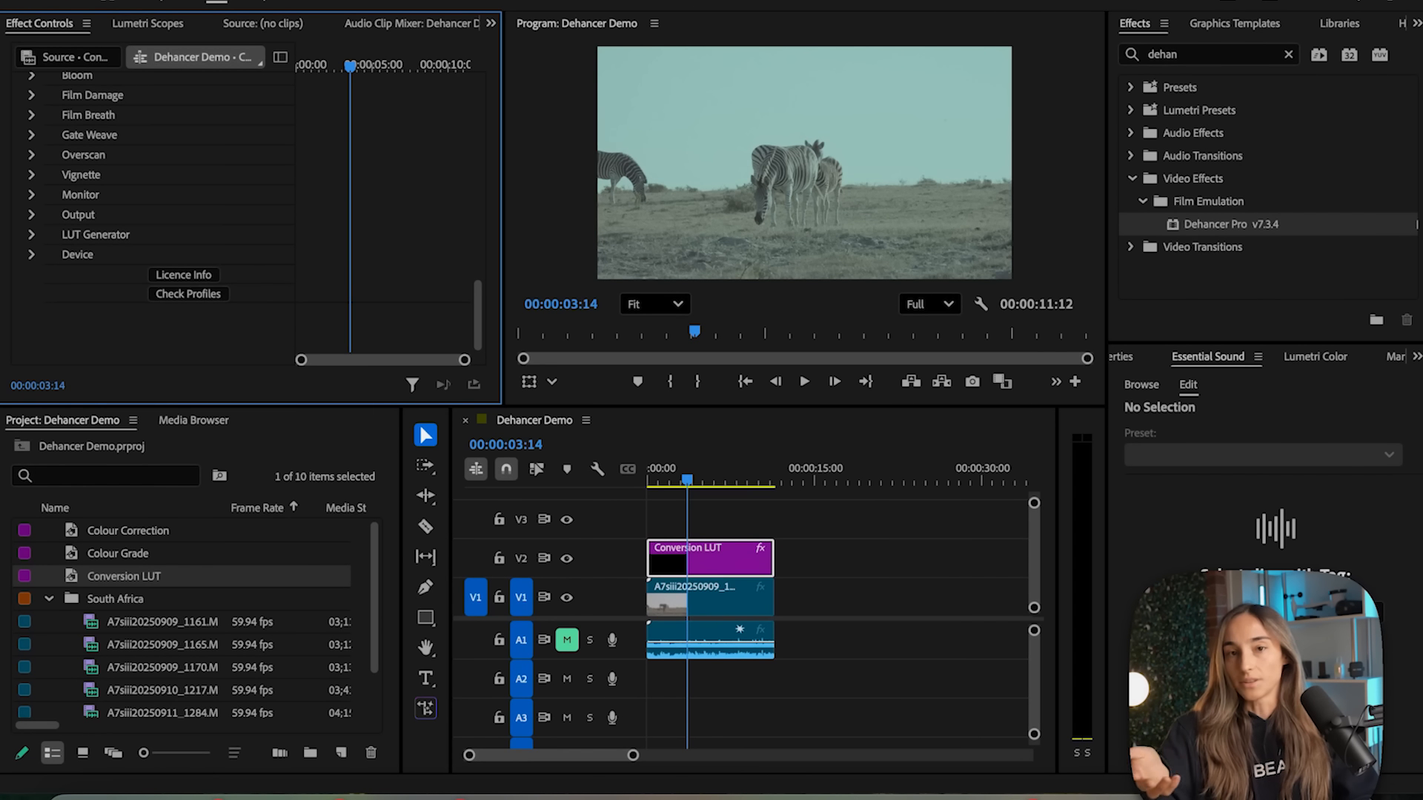
scroll(178, 222, "up", 5)
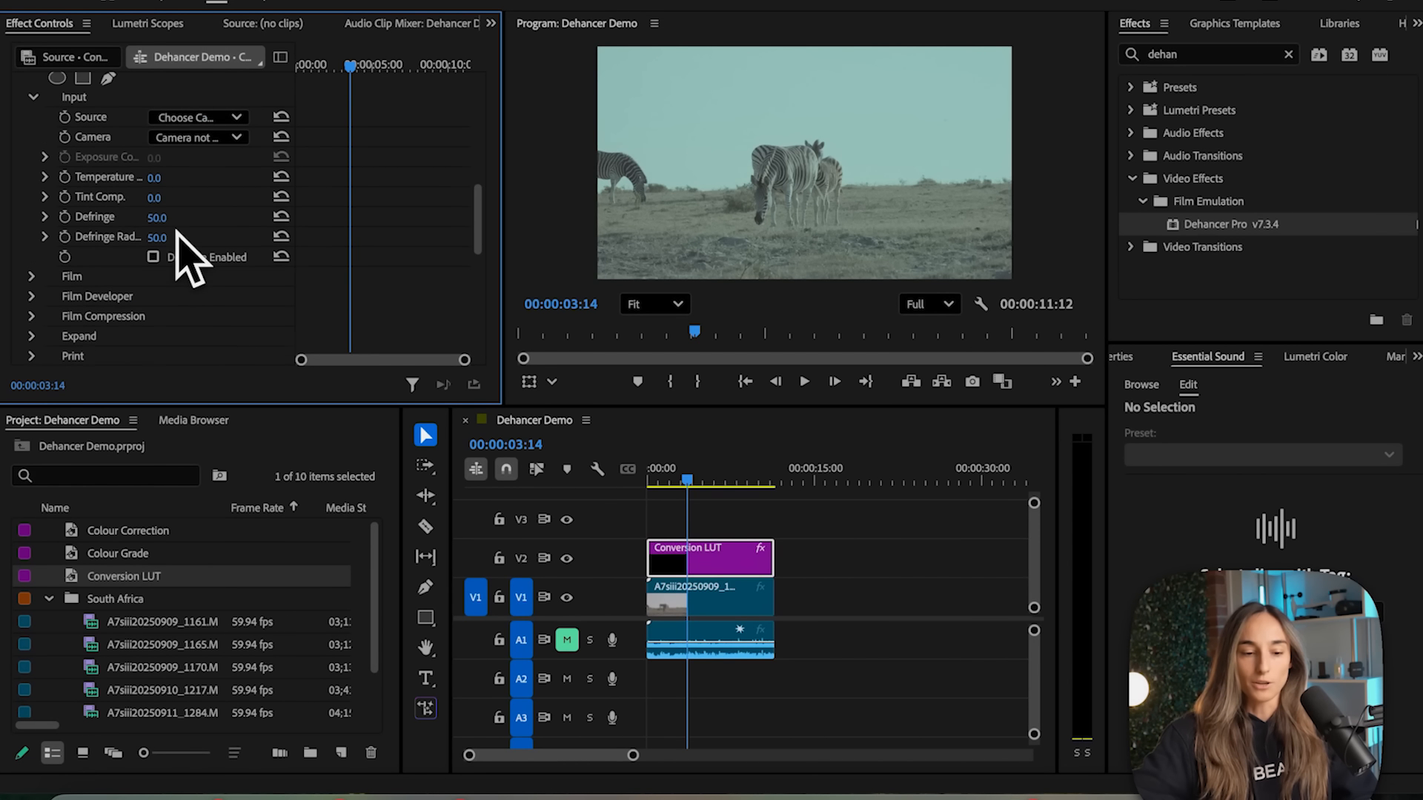
left_click(211, 138)
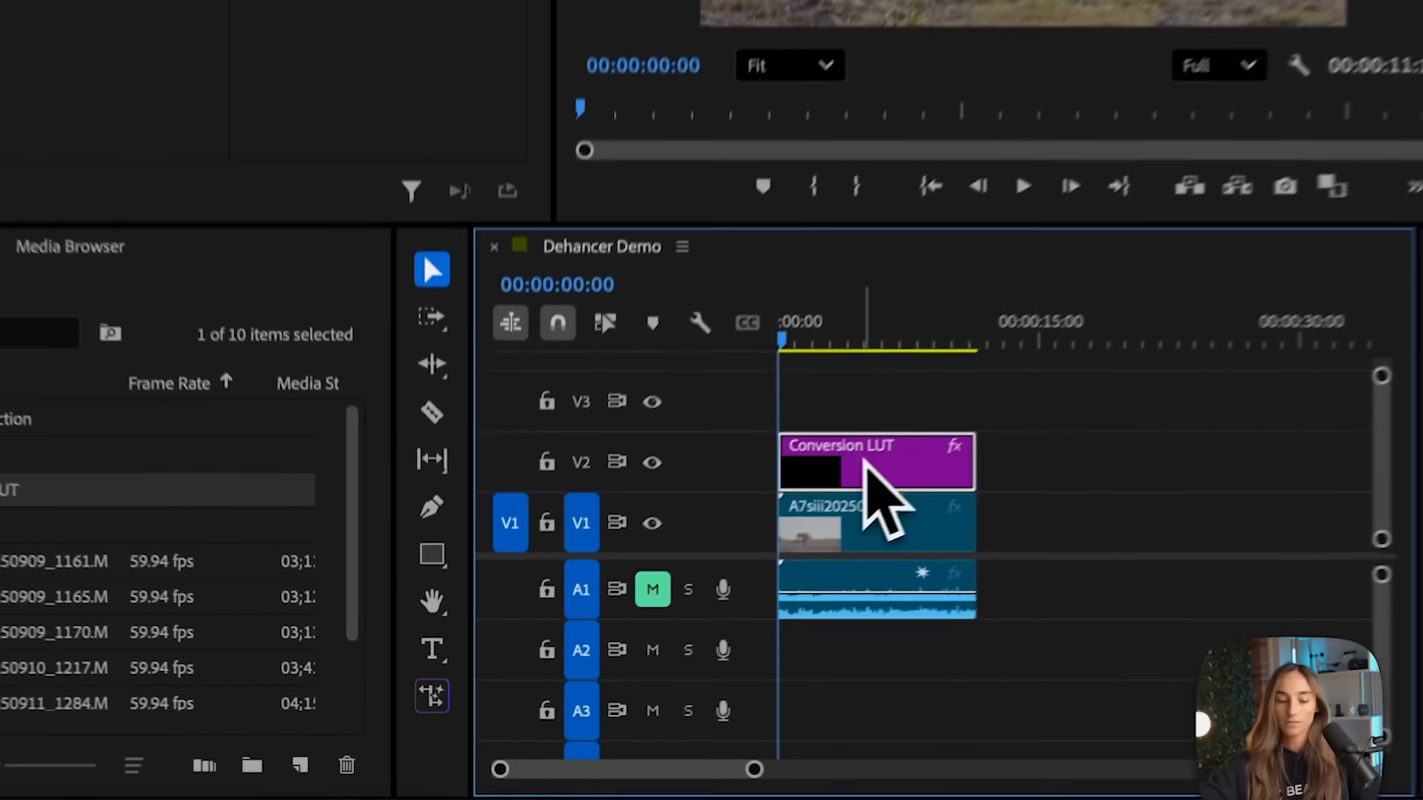
- Place the Colour Correction adjustment layer on V3 above Conversion LUT and match it to the clip's length
left_click(705, 561)
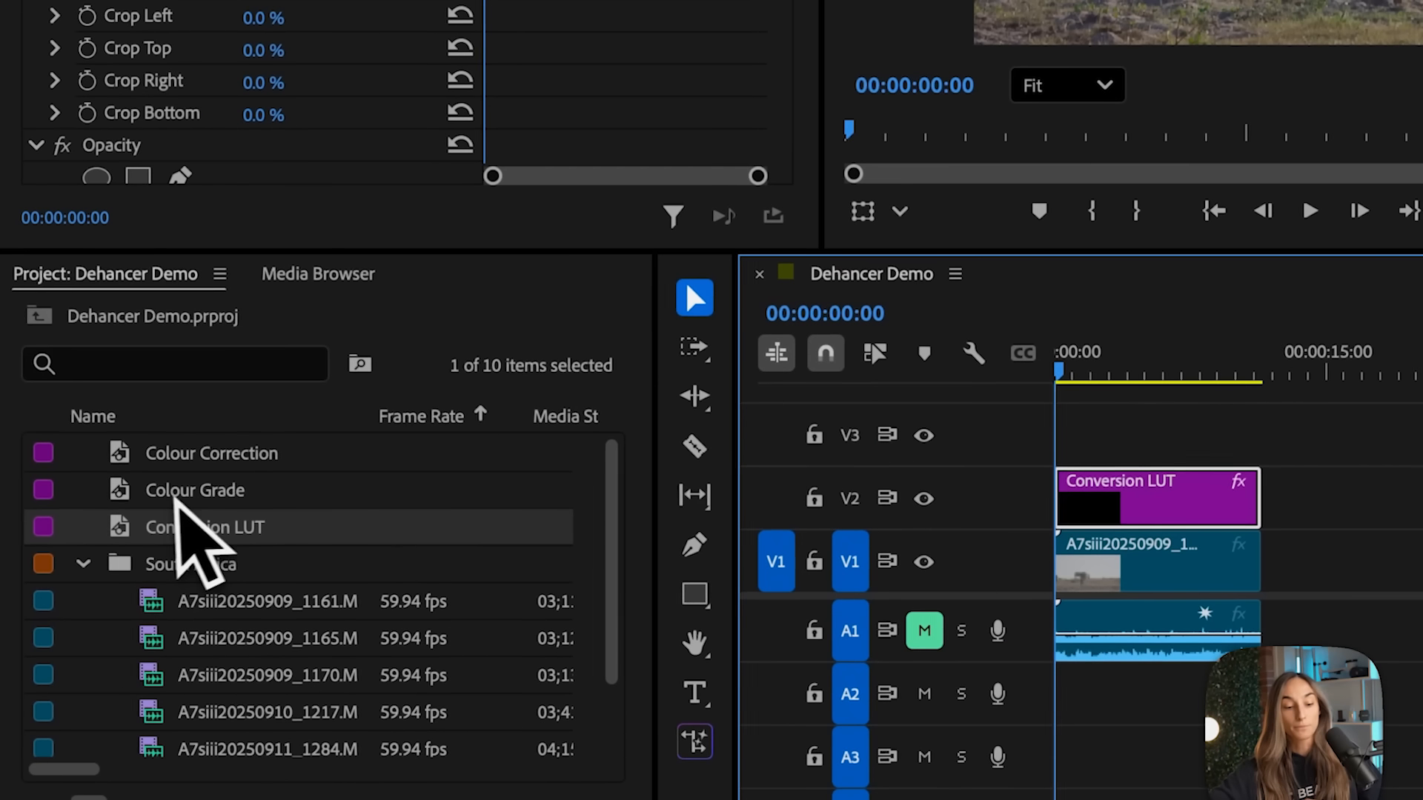
left_click_drag(133, 455, 1008, 437)
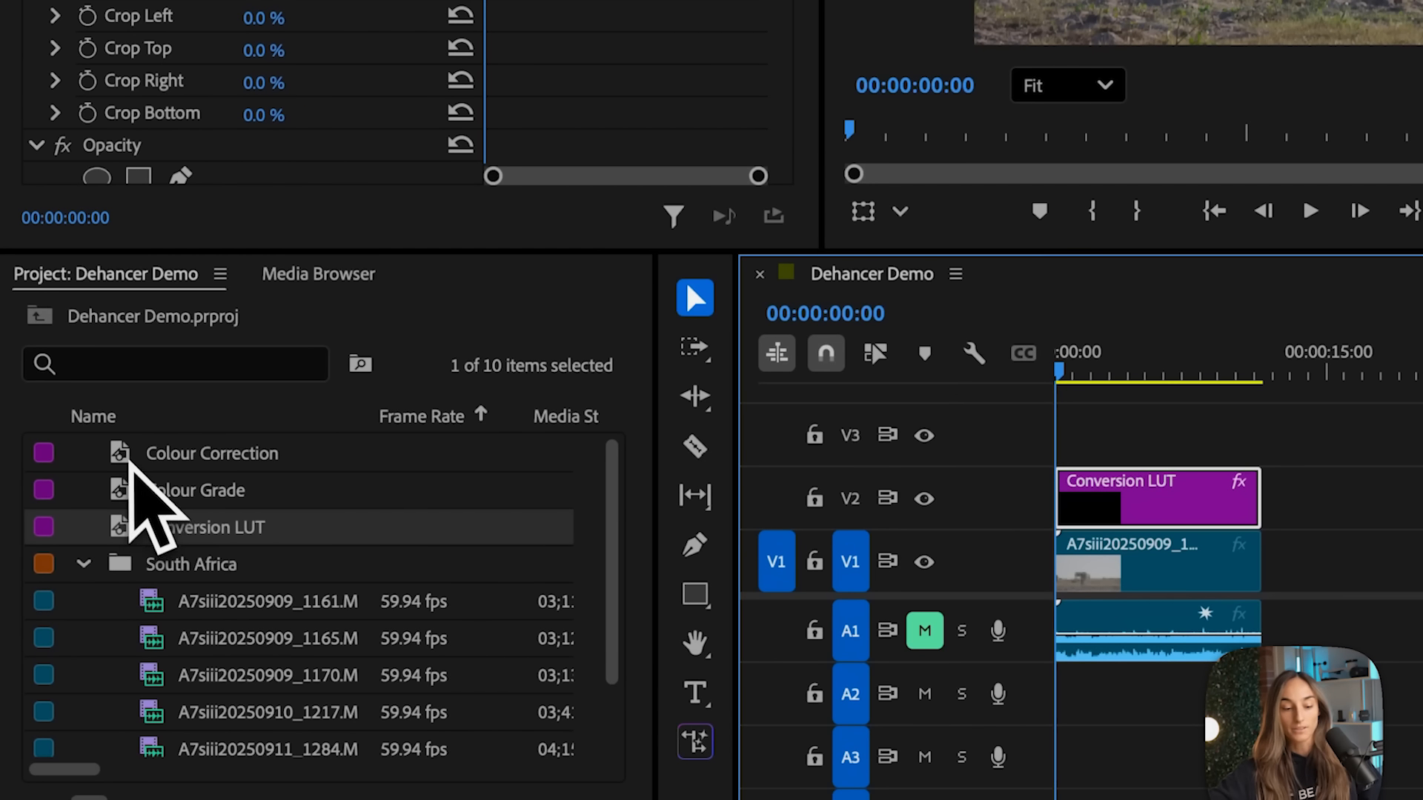
left_click_drag(589, 626, 619, 634)
left_click_drag(721, 630, 781, 682)
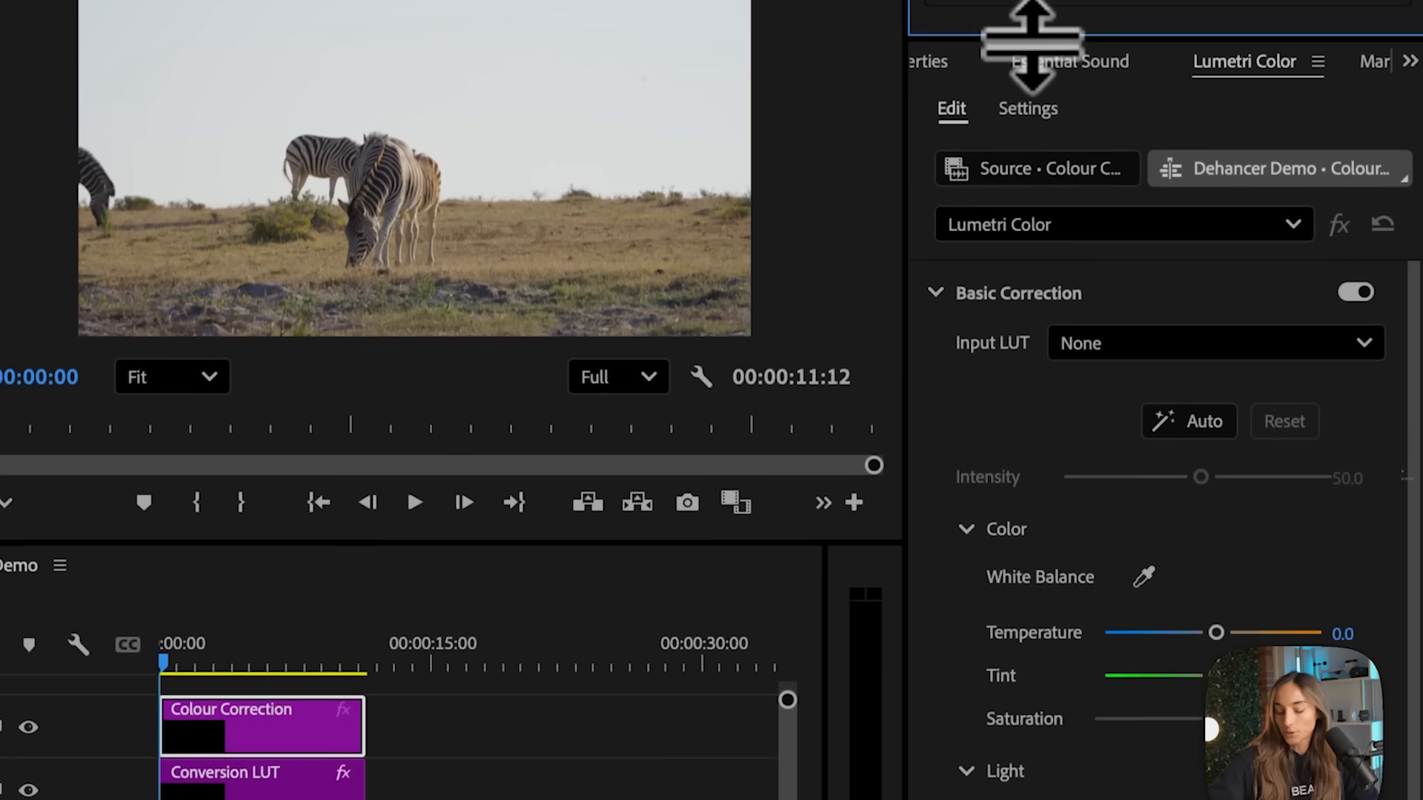
- Expand the Lumetri Color Curves section for the Colour Correction layer and show the Lumetri Scopes at a larger width
scroll(1199, 454, "down", 5)
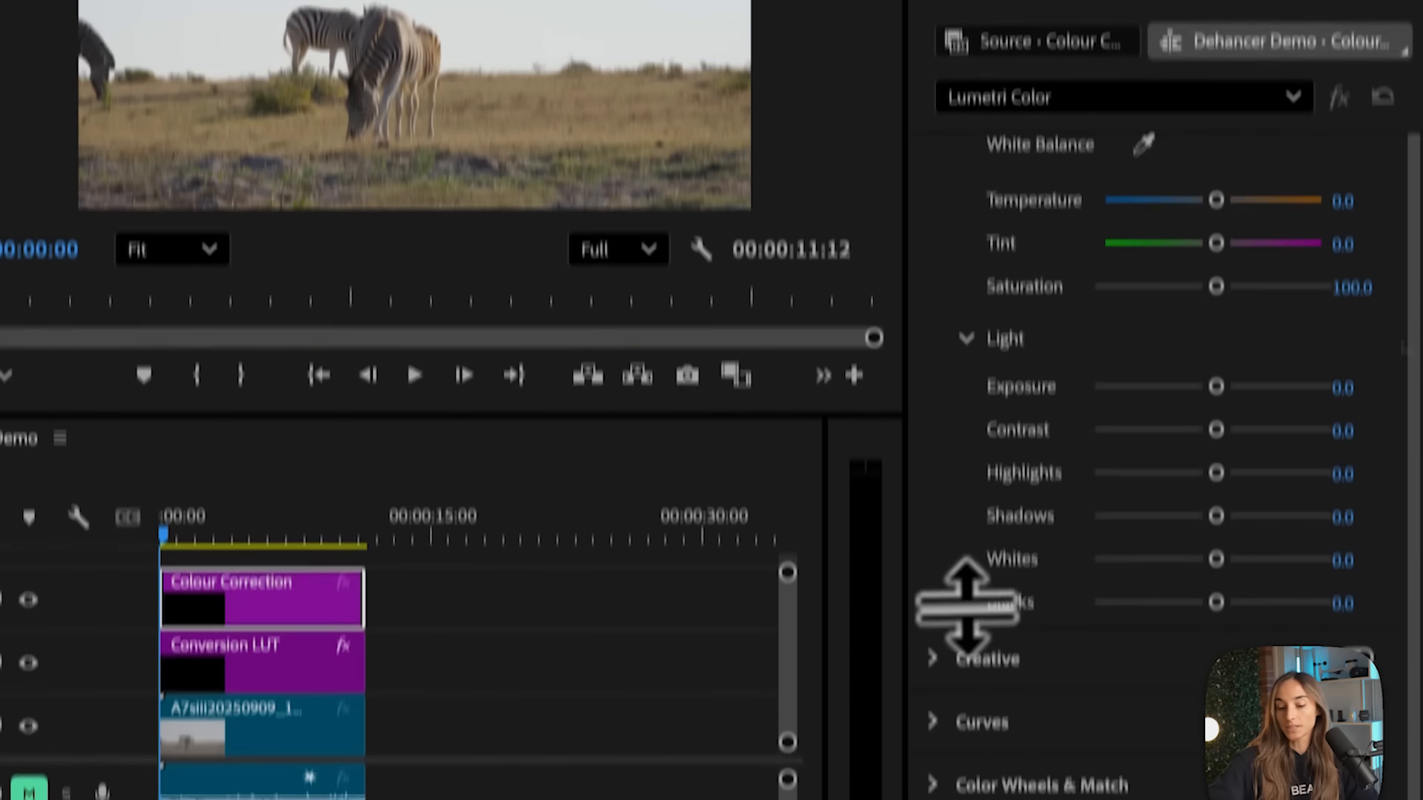
left_click(935, 676)
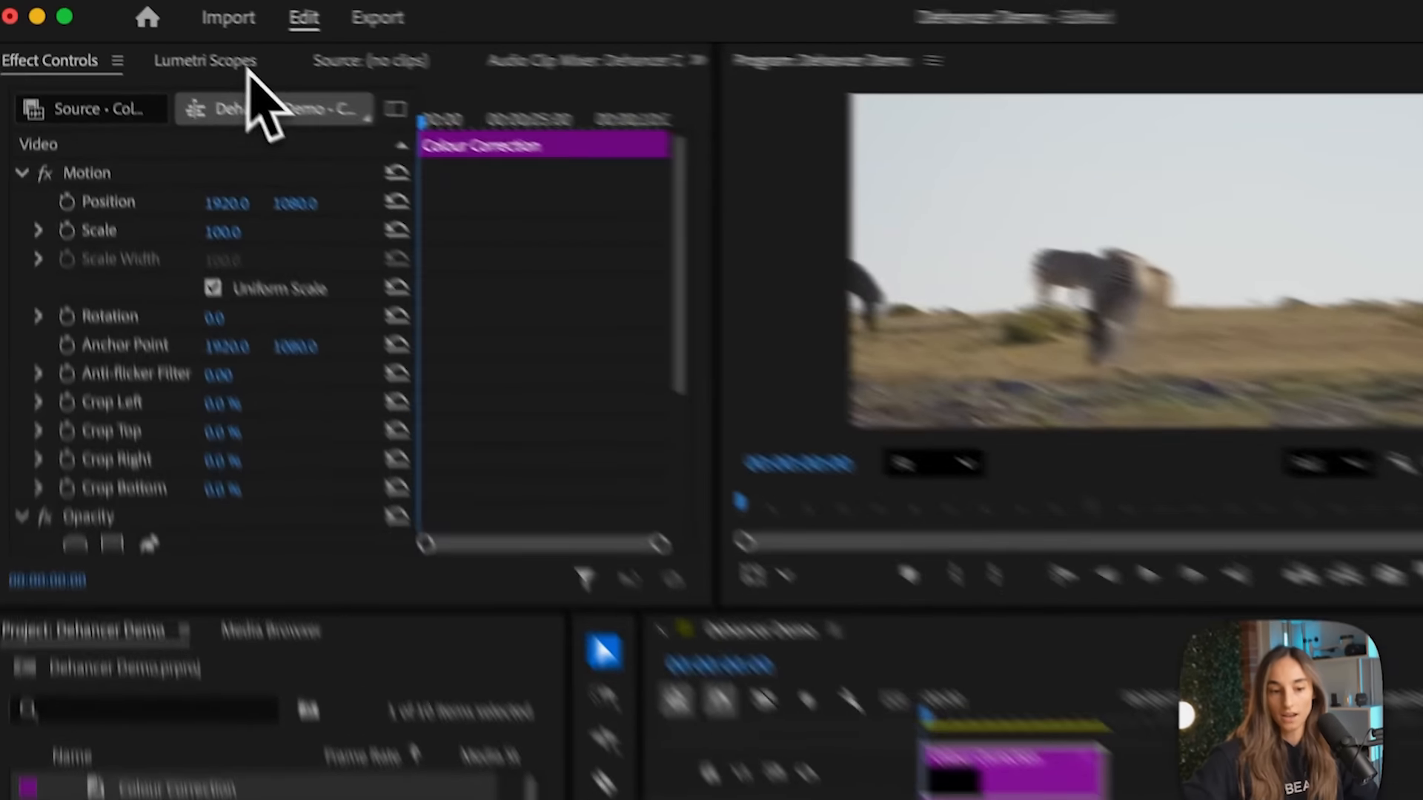
left_click(175, 26)
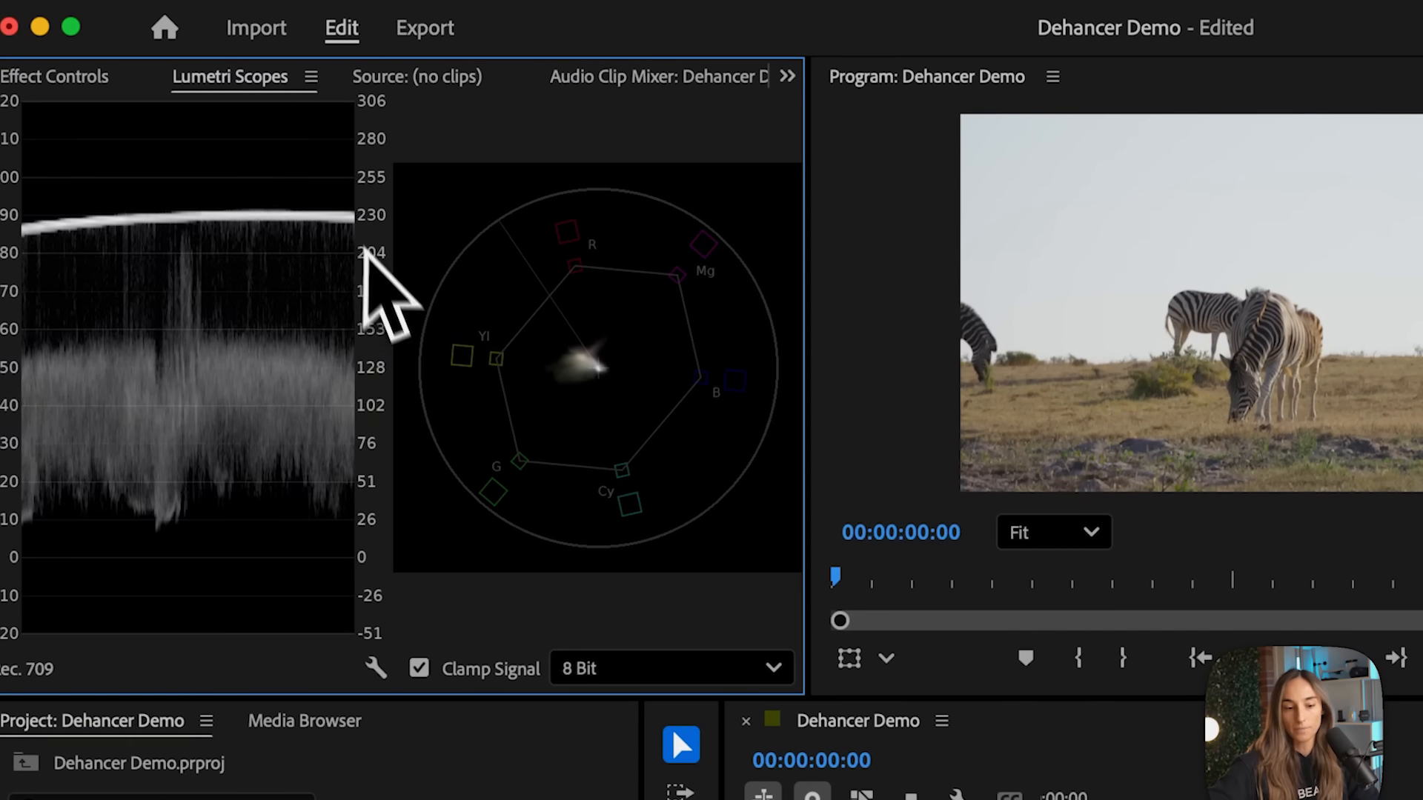
left_click_drag(808, 429, 938, 429)
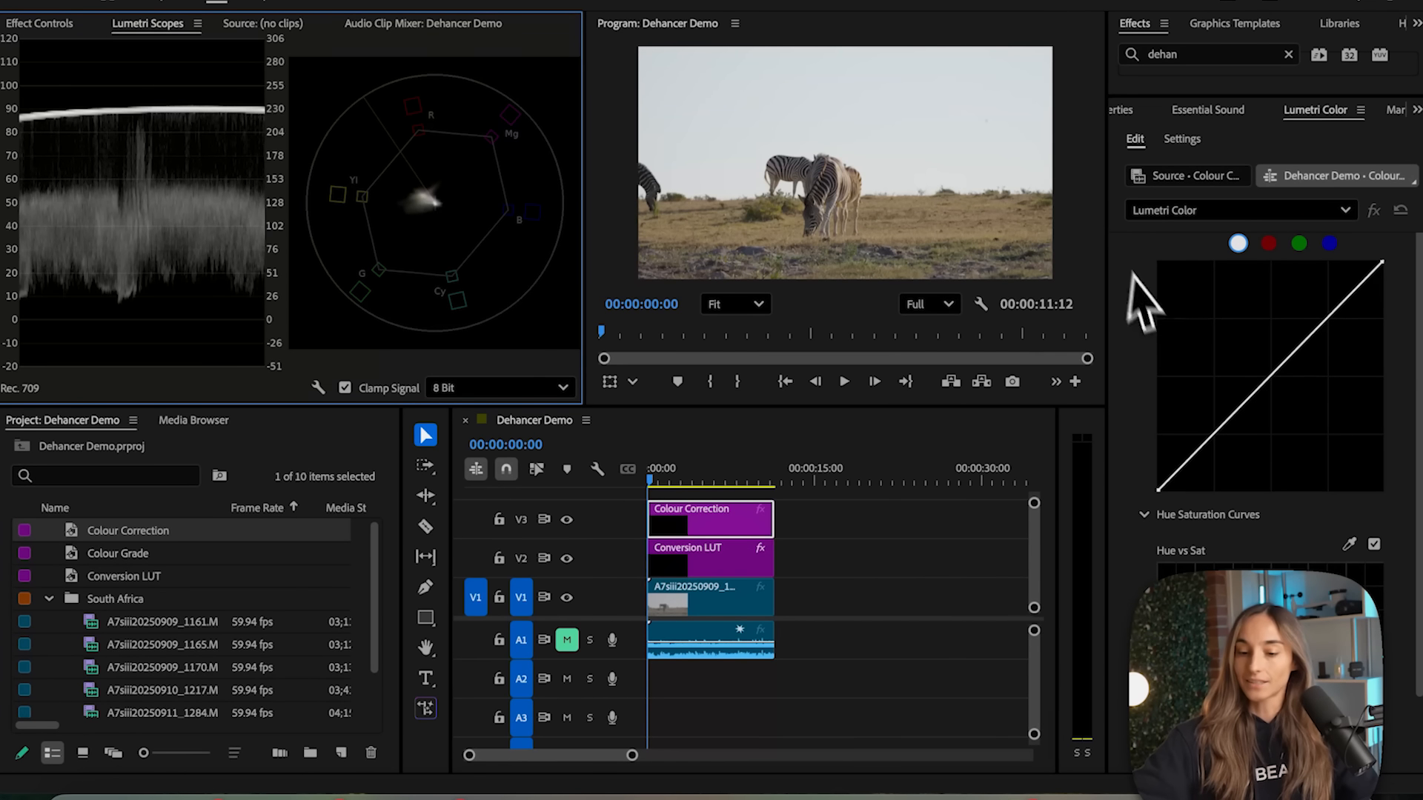
- Try a Tint of 100.0, a strongly raised Saturation and a lowered Exposure in Basic Correction, resetting the adjustments
scroll(1130, 333, "up", 3)
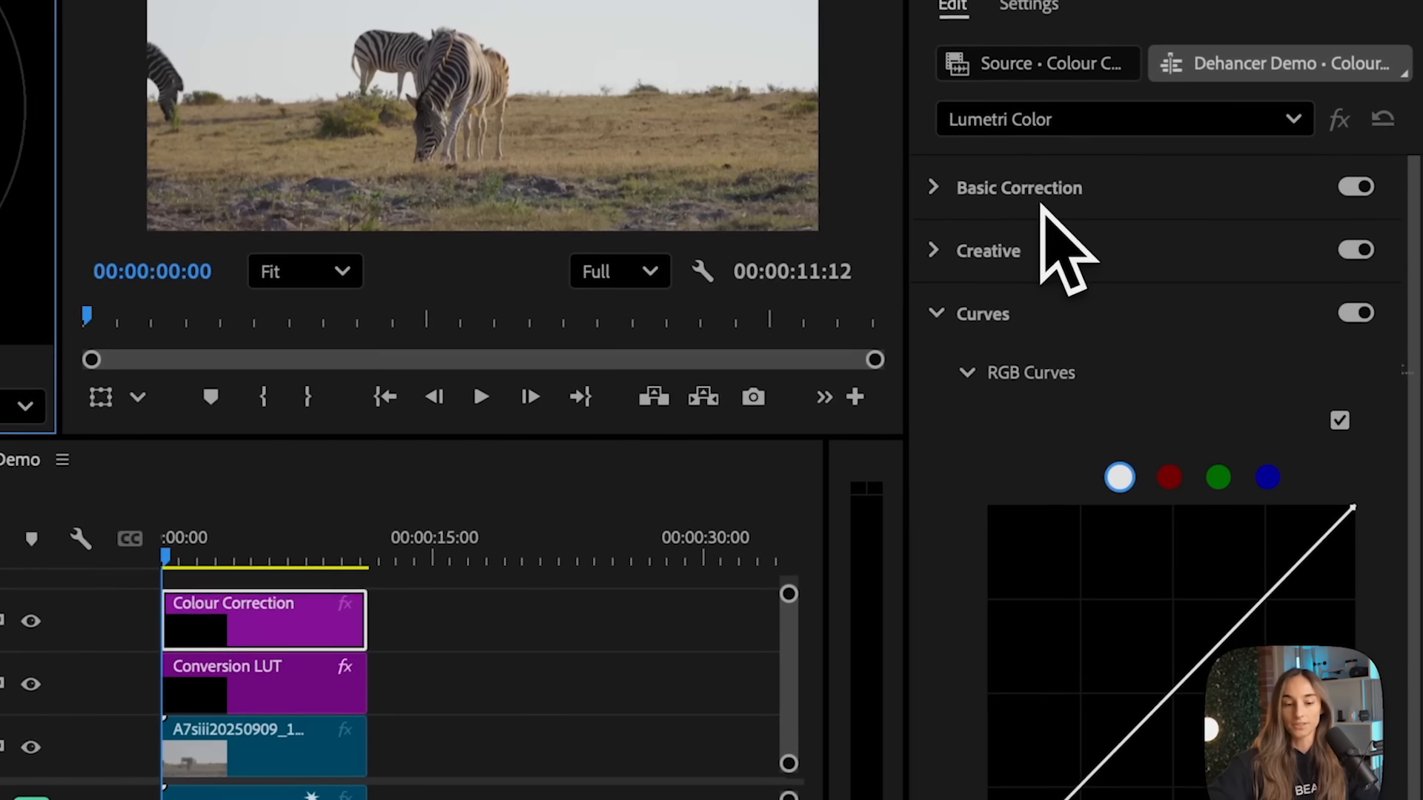
left_click(998, 198)
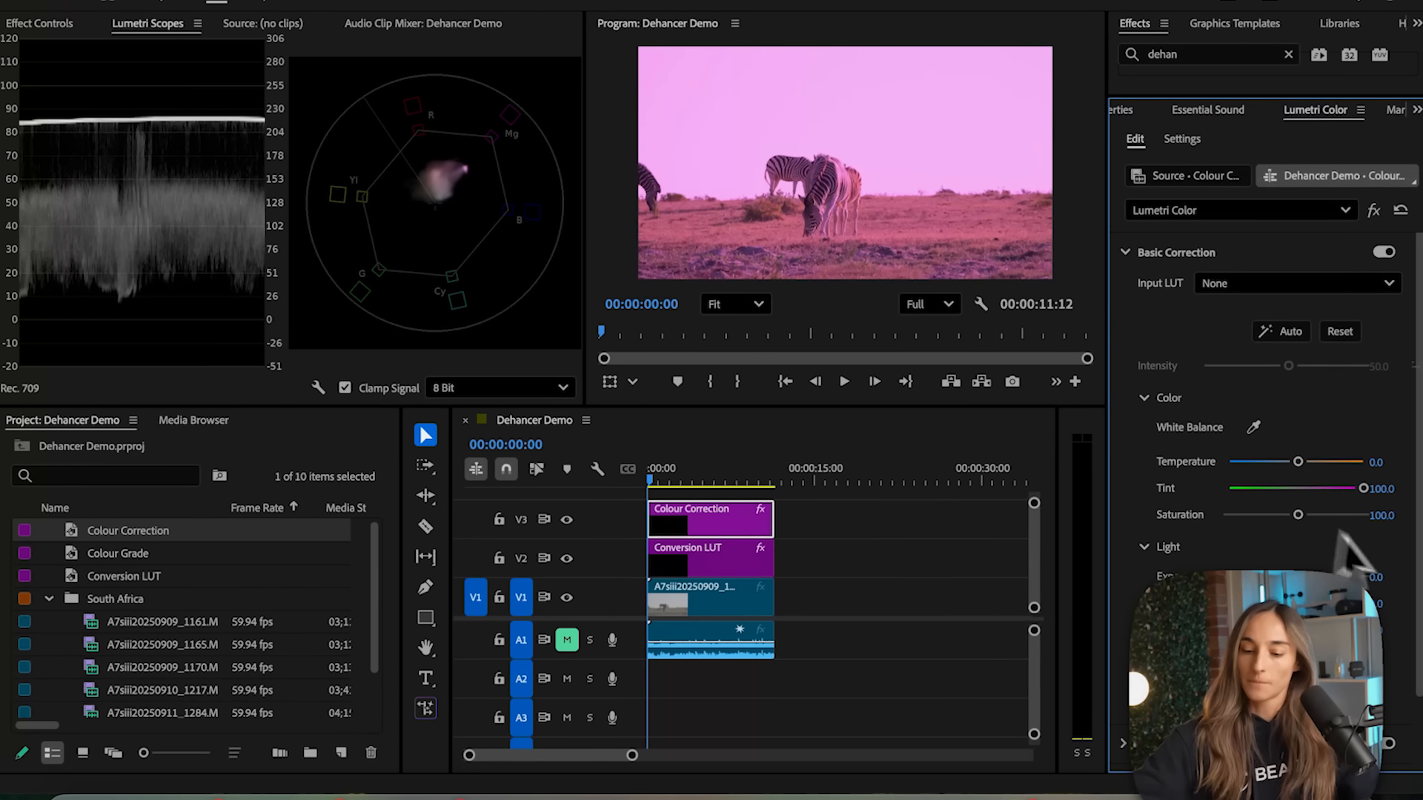
left_click(1400, 209)
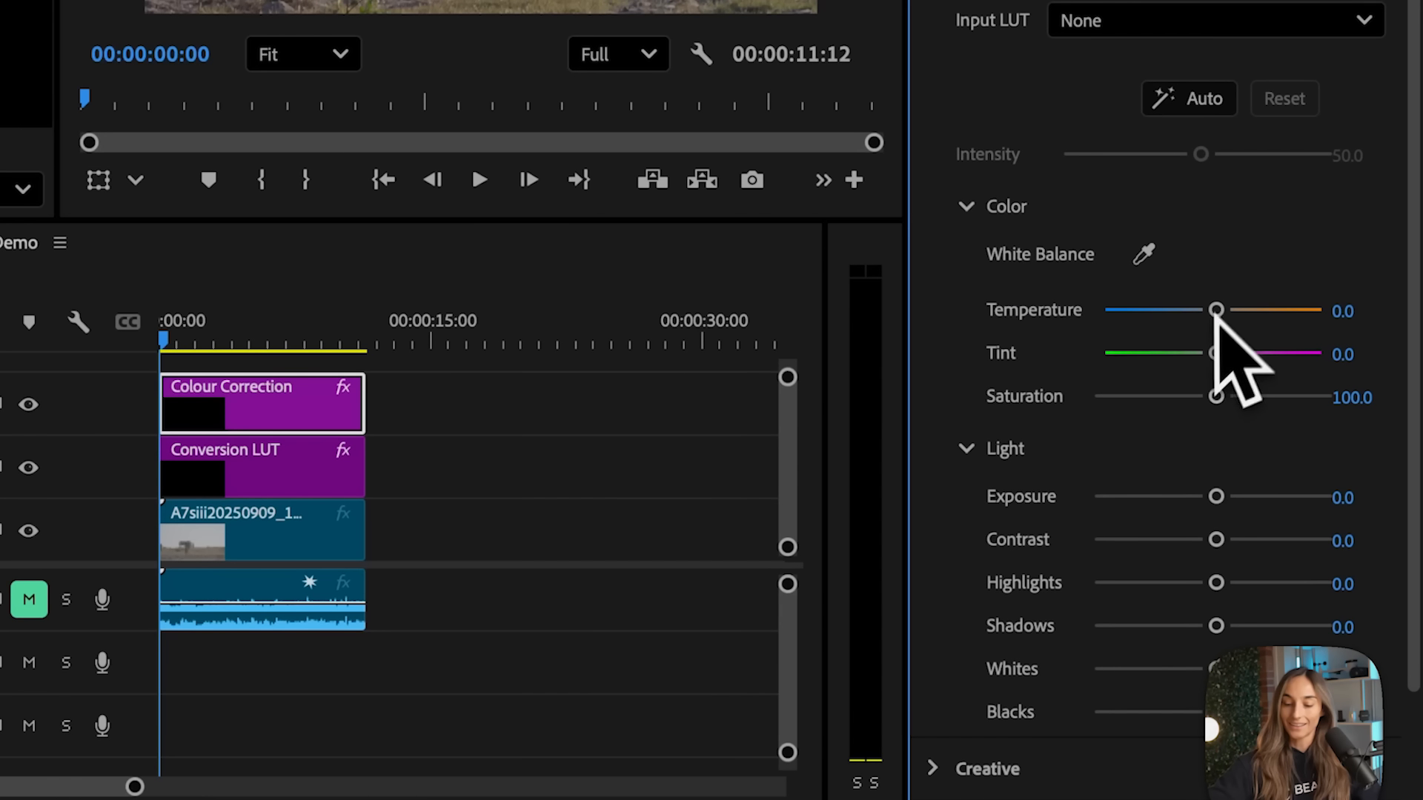
left_click_drag(1216, 397, 1418, 389)
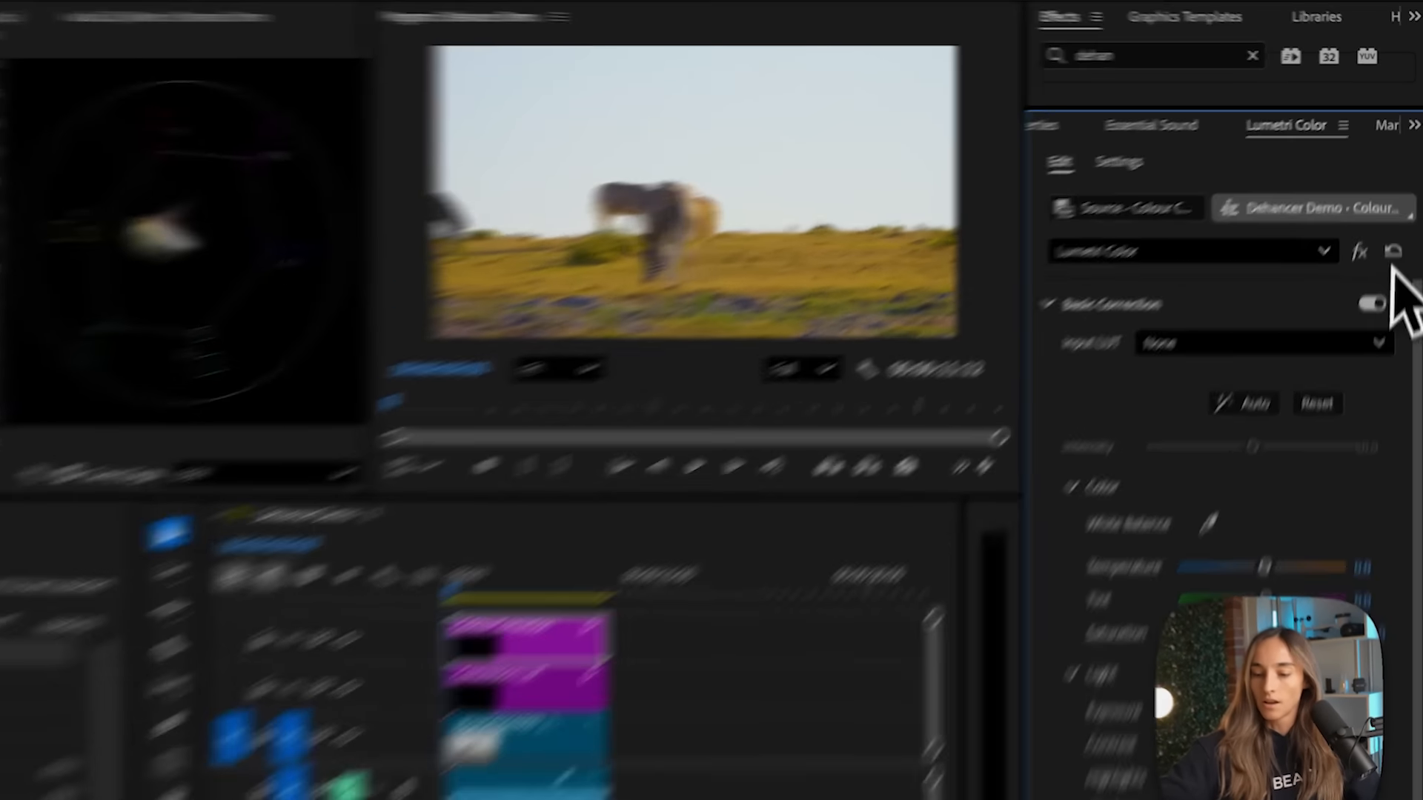
left_click(1400, 210)
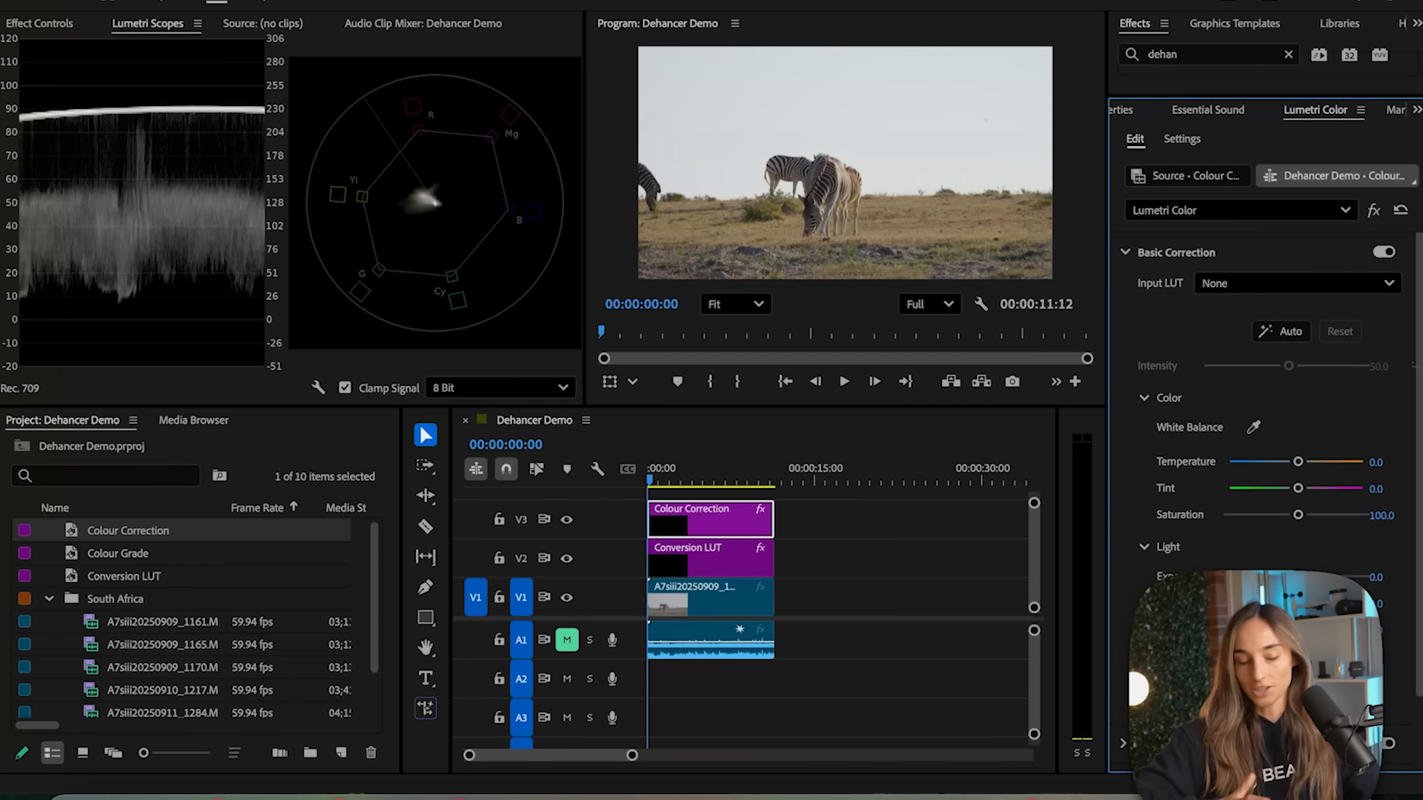
left_click(447, 206)
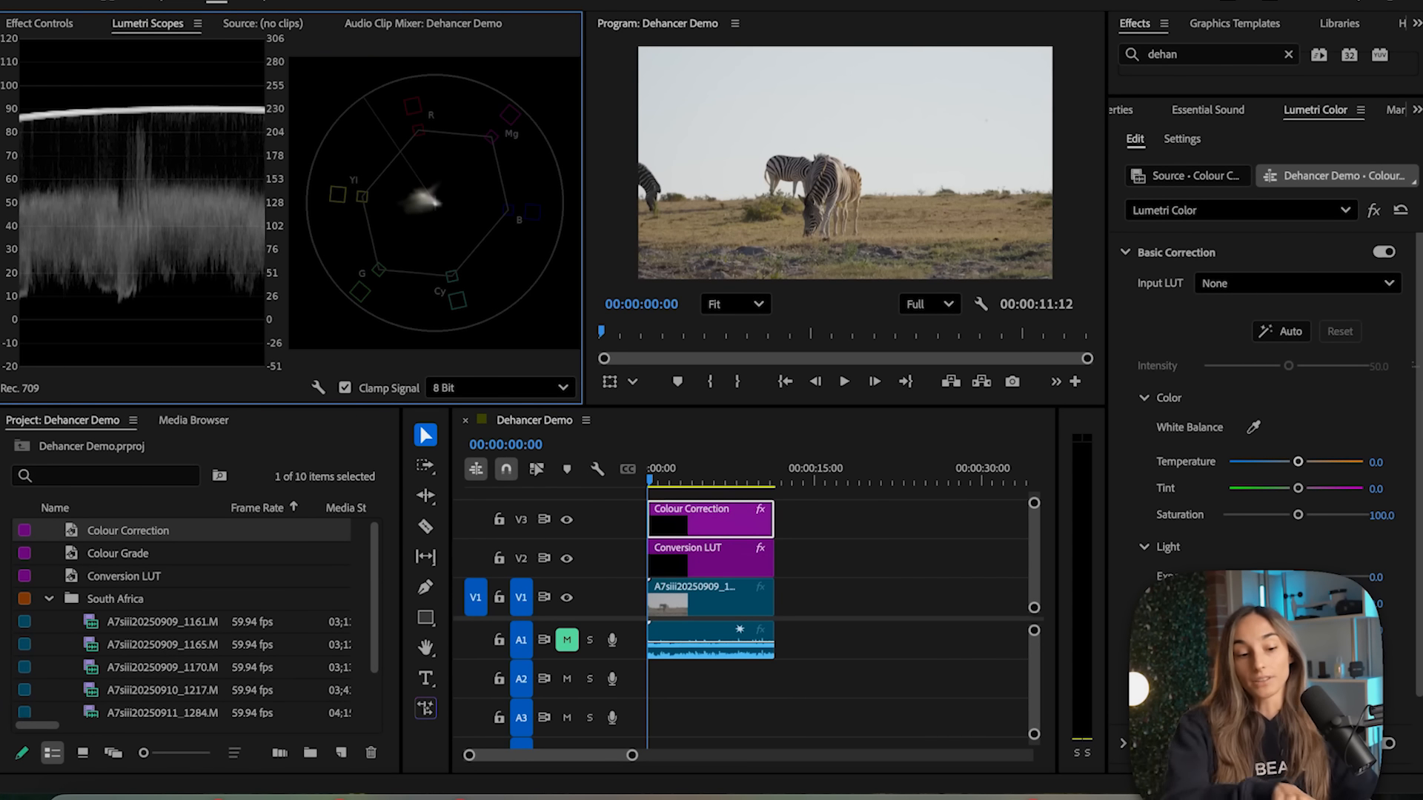
left_click_drag(1298, 576, 1159, 585)
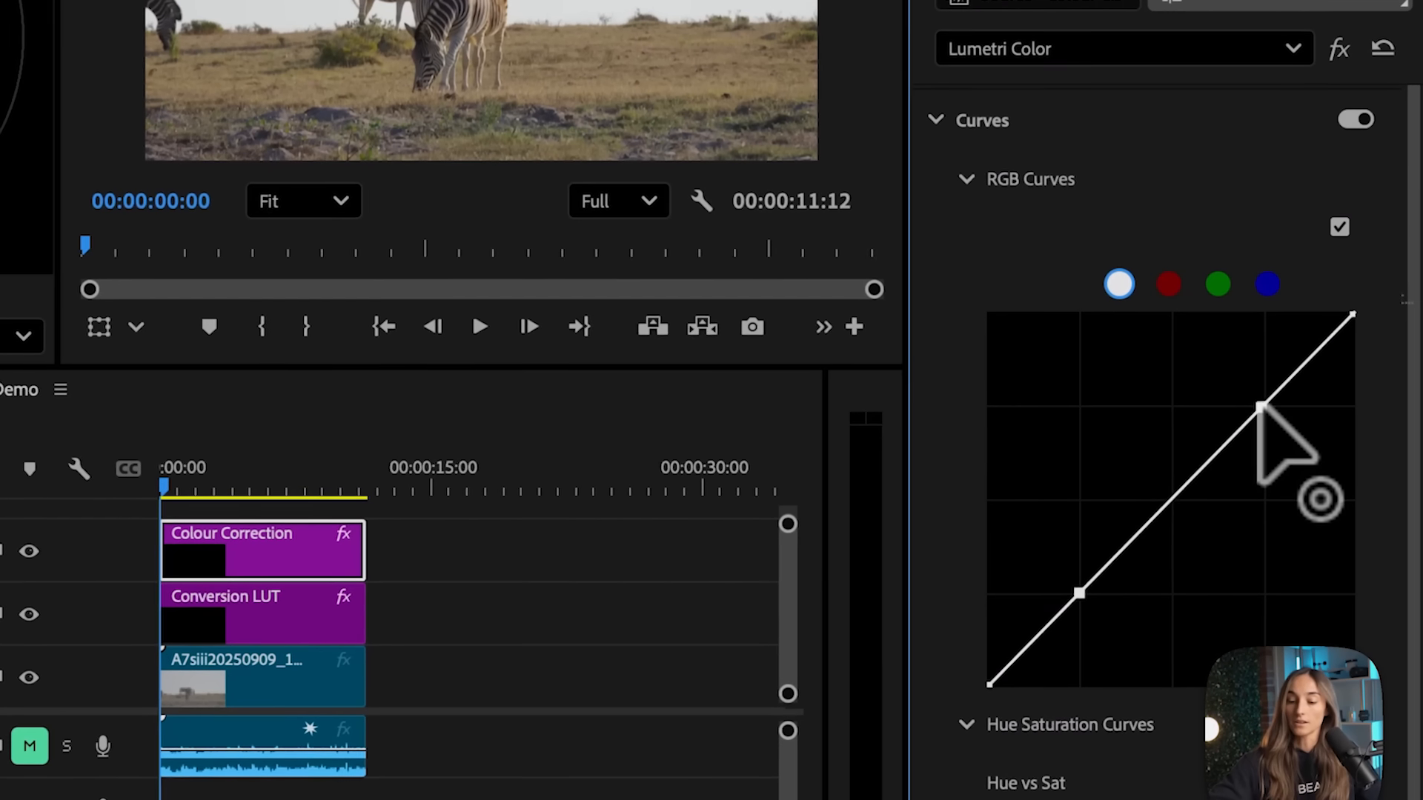
- Raise the highlights point of the white RGB curve slightly above the diagonal on the Colour Correction layer
left_click_drag(1281, 415, 1264, 423)
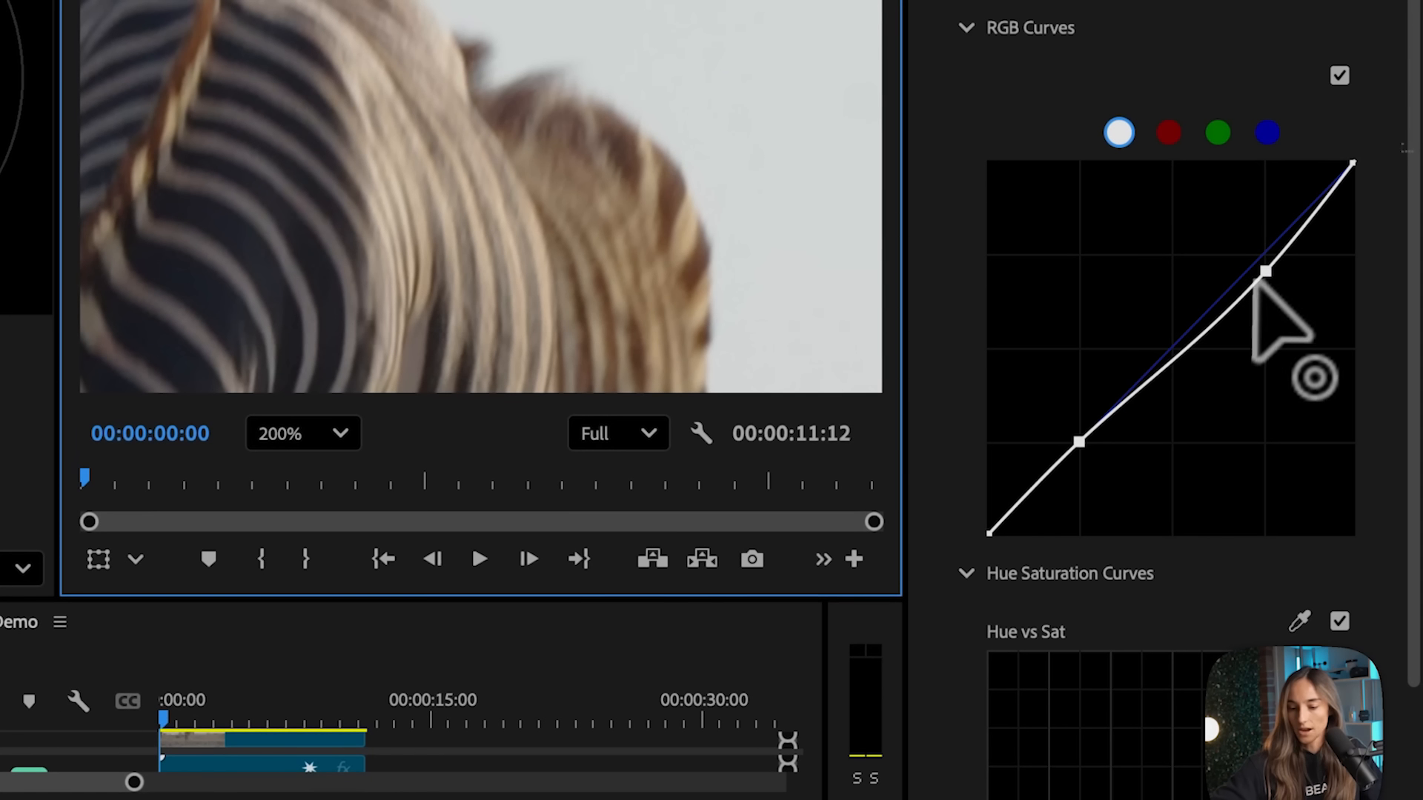
left_click_drag(1270, 272, 1256, 234)
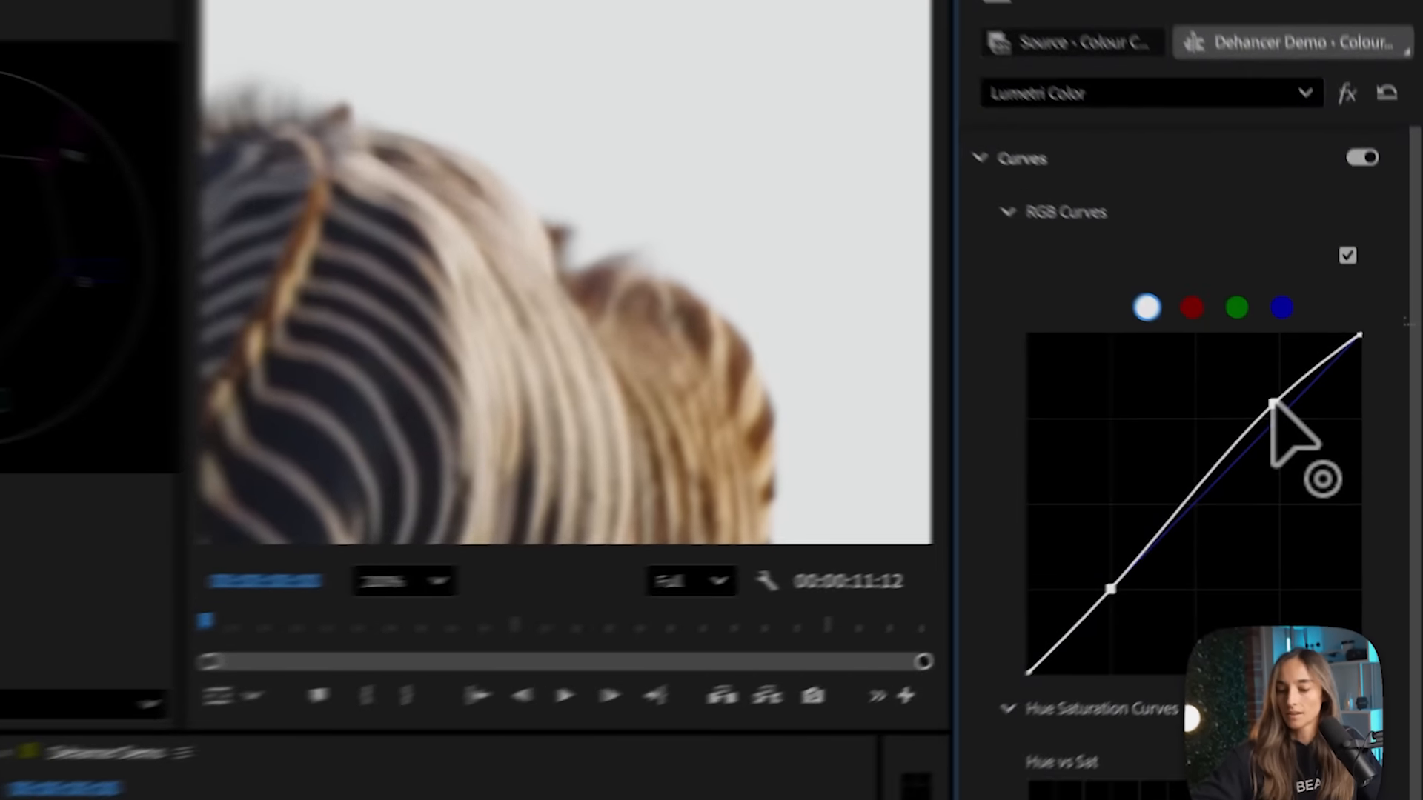
mouse_move(1273, 404)
left_mouse_down()
mouse_move(1274, 439)
mouse_move(1260, 419)
left_mouse_up()
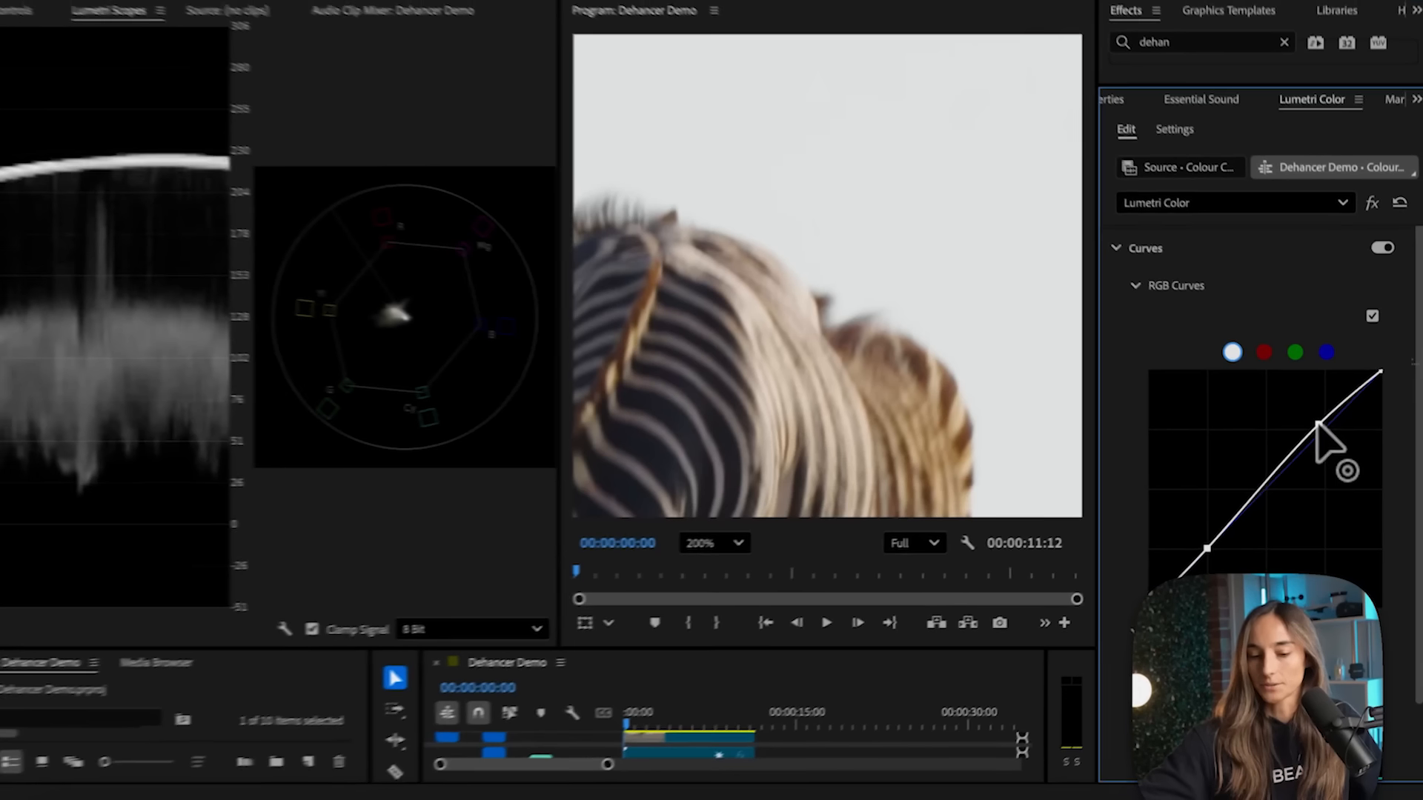
- Pull the highlights point of the white RGB curve below the diagonal and set its shadows point slightly below the diagonal too
left_click_drag(1324, 434, 1327, 442)
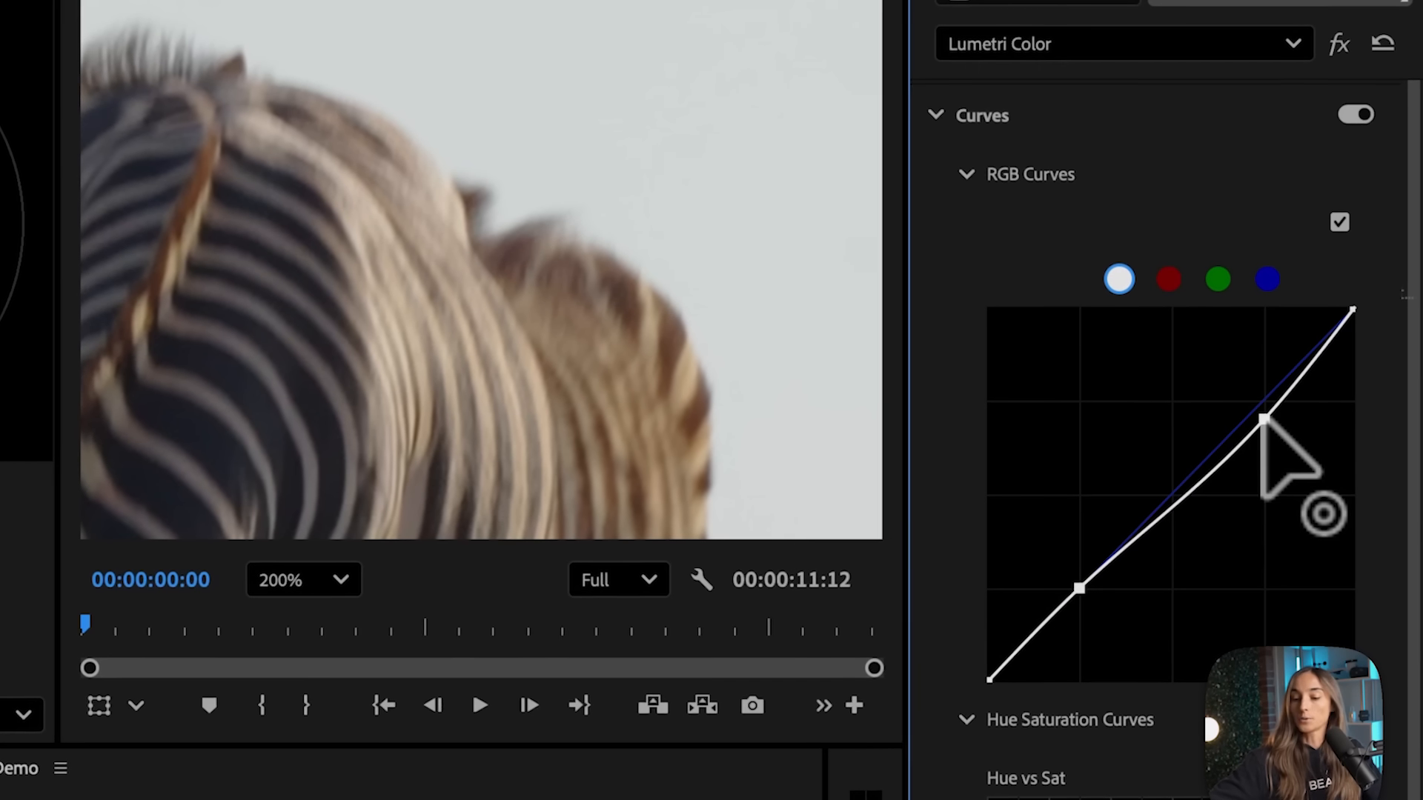
mouse_move(1328, 441)
left_mouse_down()
mouse_move(1262, 411)
mouse_move(1326, 445)
left_mouse_up()
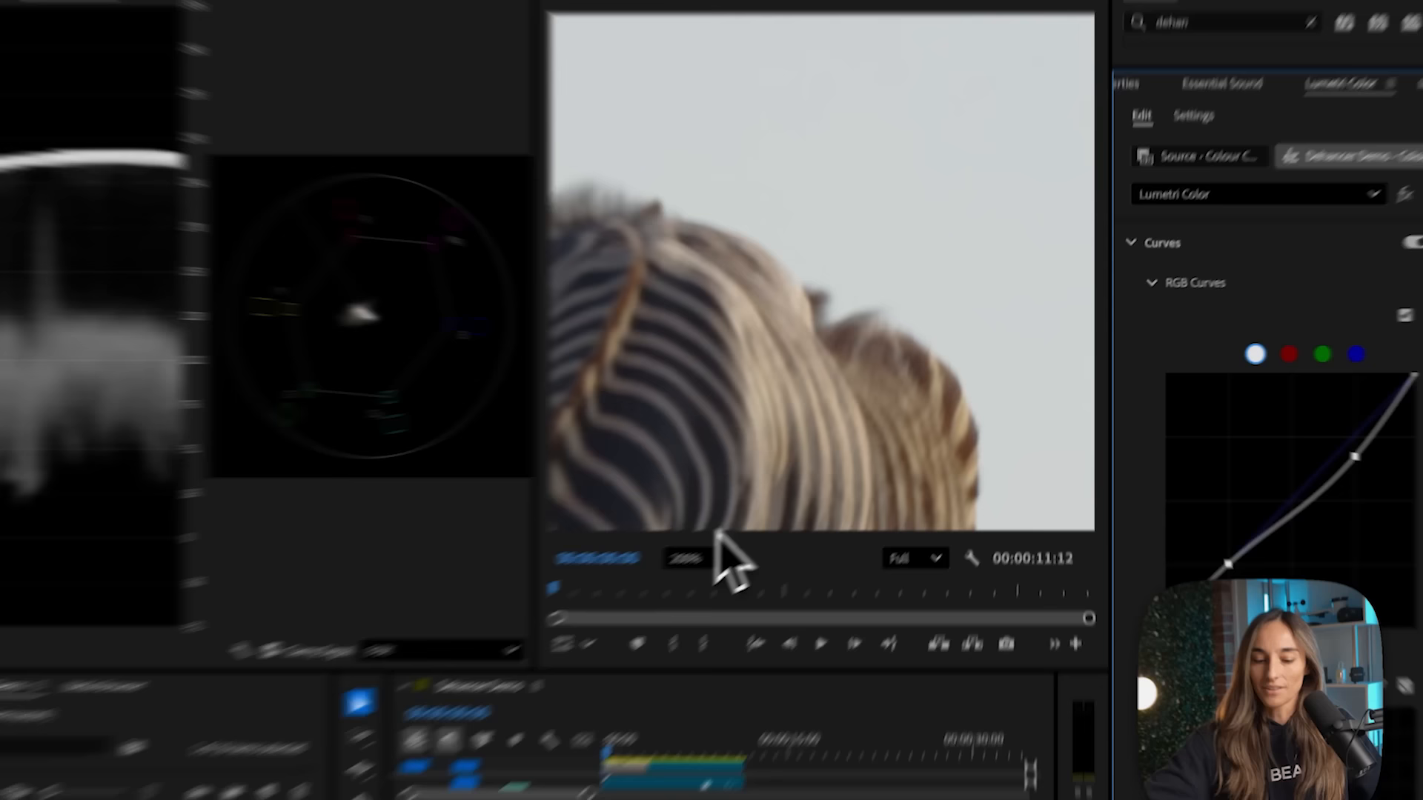
left_click(753, 541)
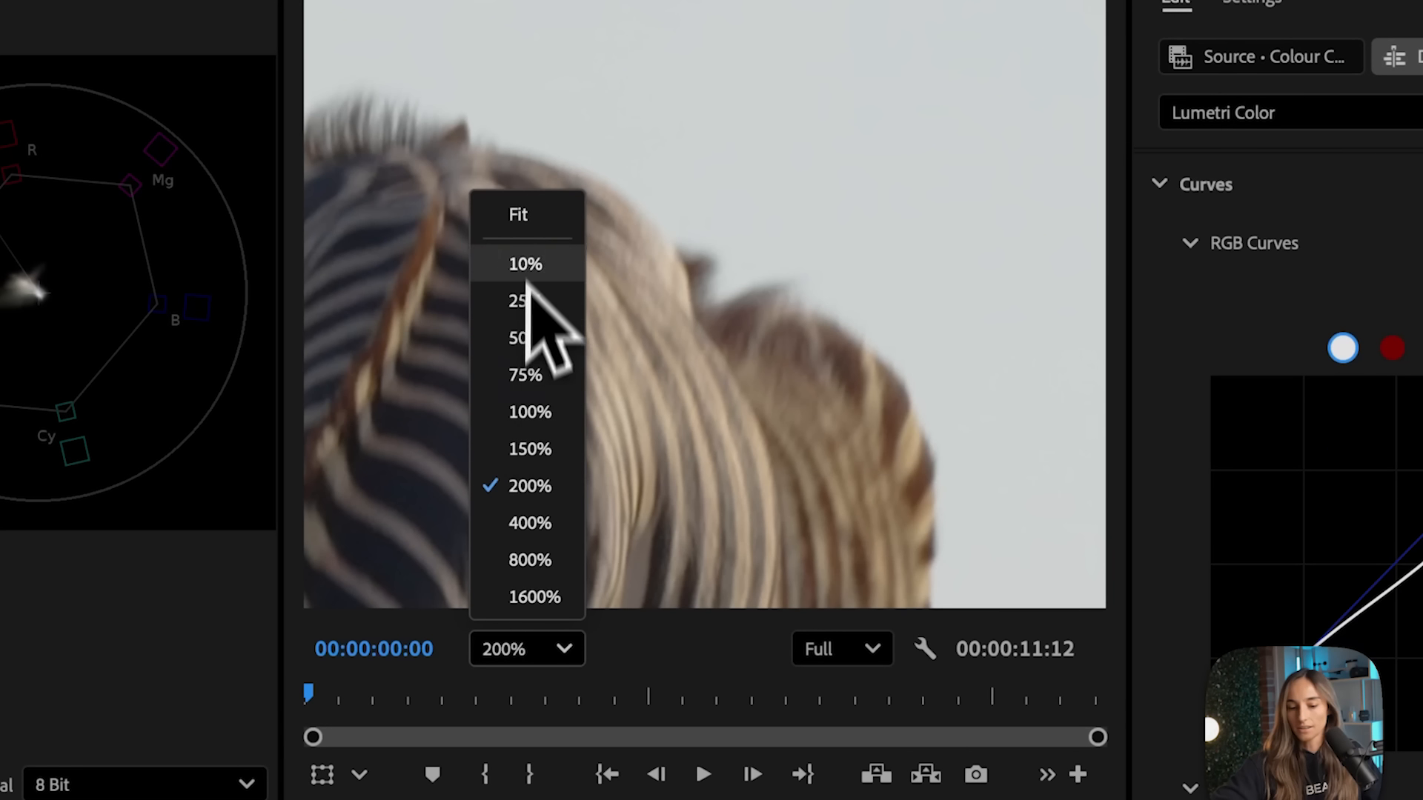
left_click(526, 220)
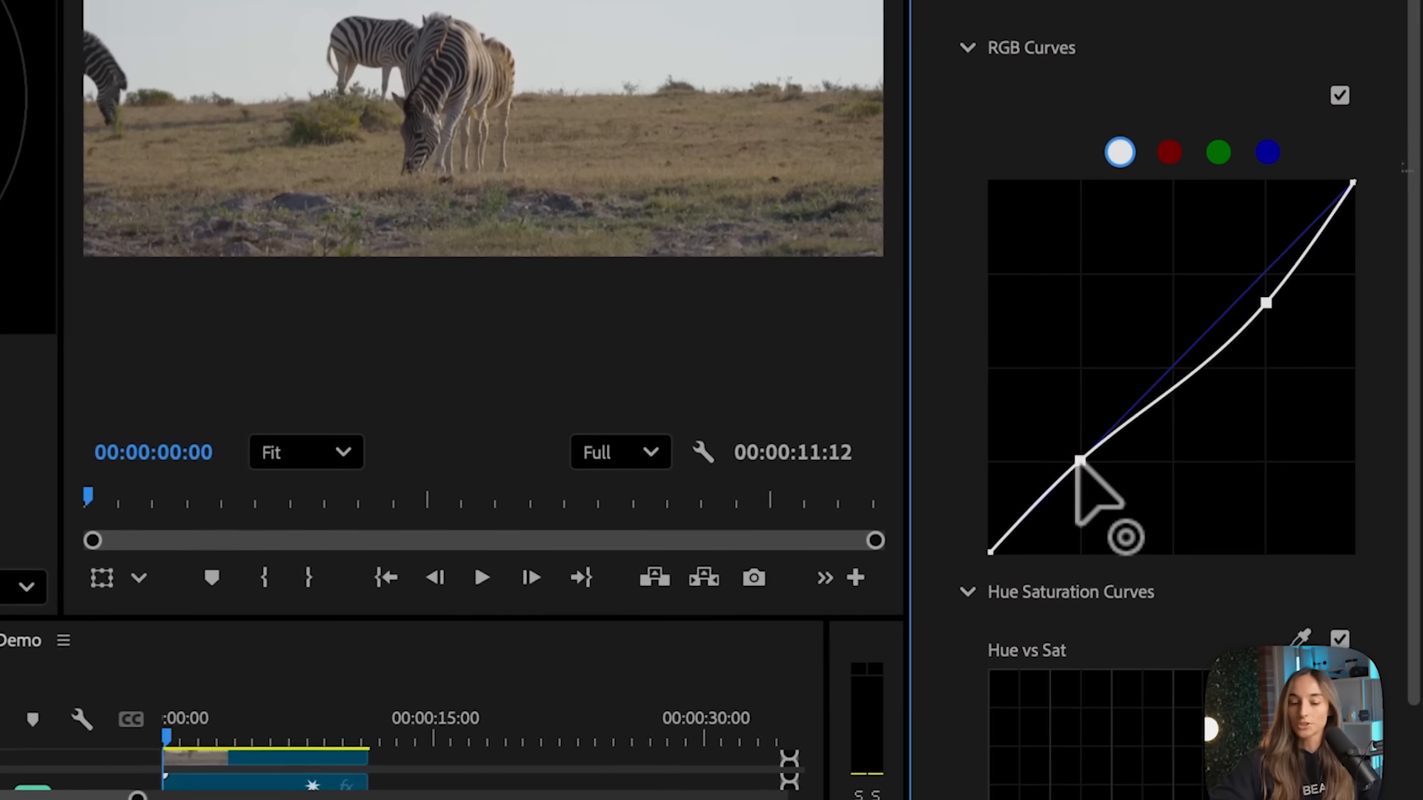
left_click_drag(1213, 545, 1212, 541)
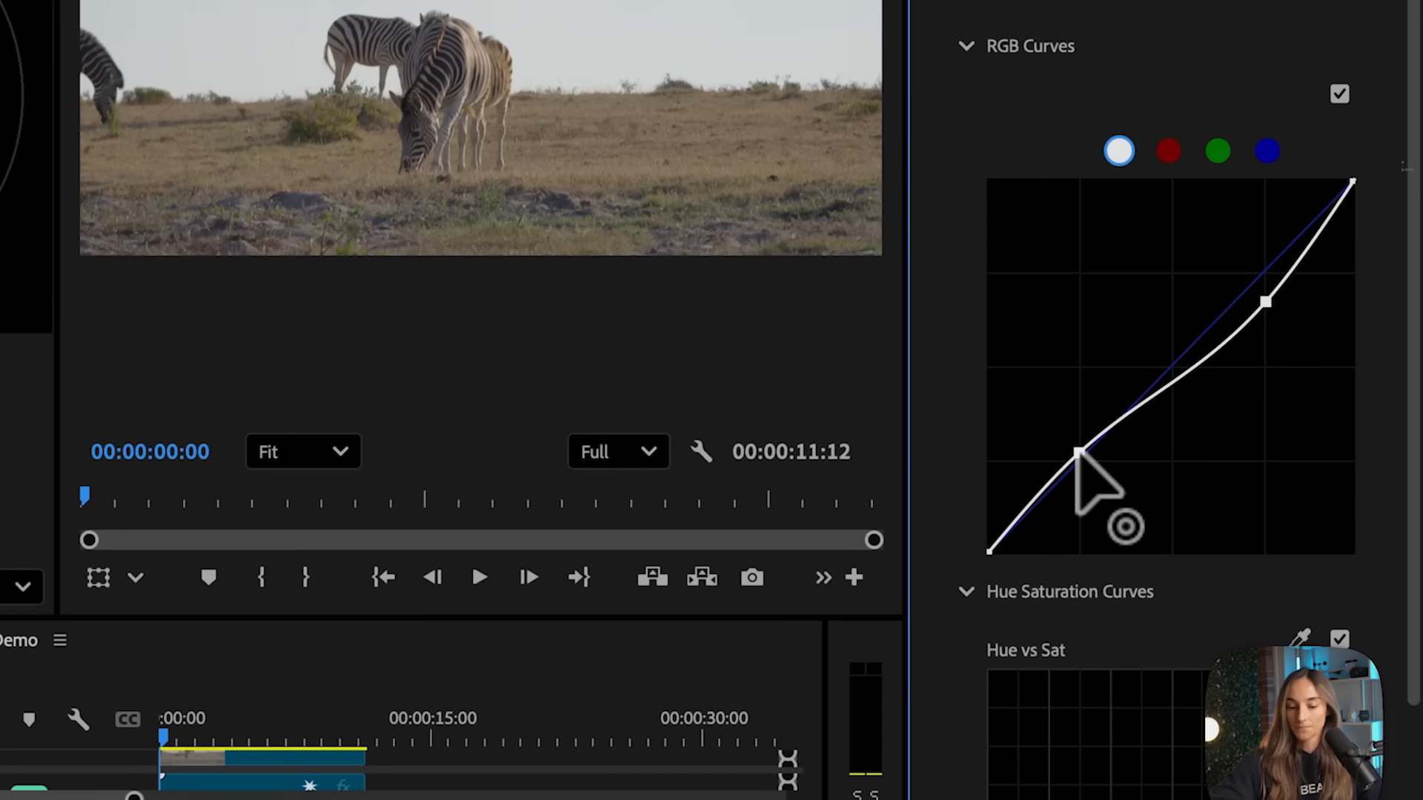
left_click_drag(1078, 452, 1078, 448)
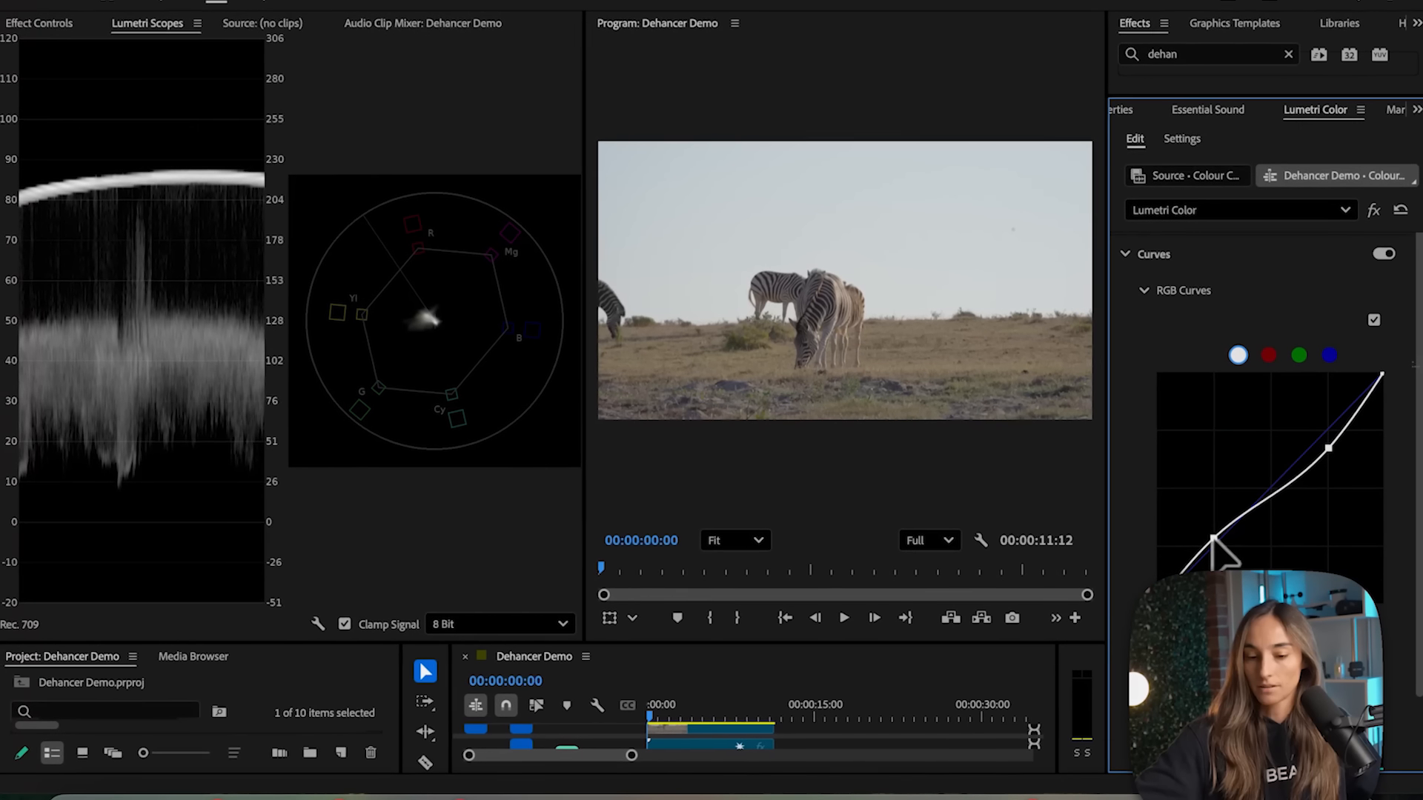
mouse_move(1213, 539)
left_mouse_down()
mouse_move(1217, 563)
mouse_move(1214, 550)
left_mouse_up()
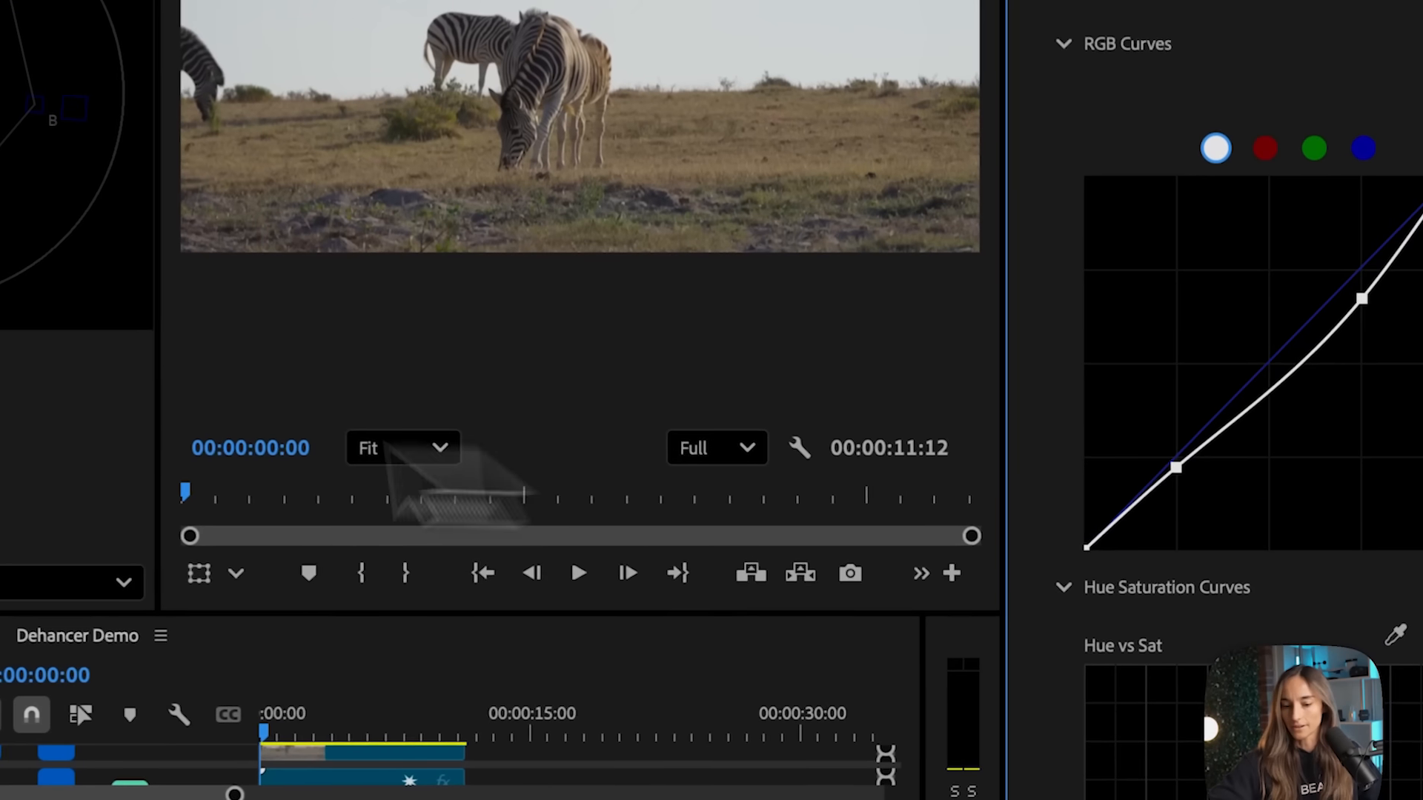
- Fine-tune the shadows point of the white RGB curve close to the diagonal while checking the zebra's head at 200% zoom
left_click(757, 540)
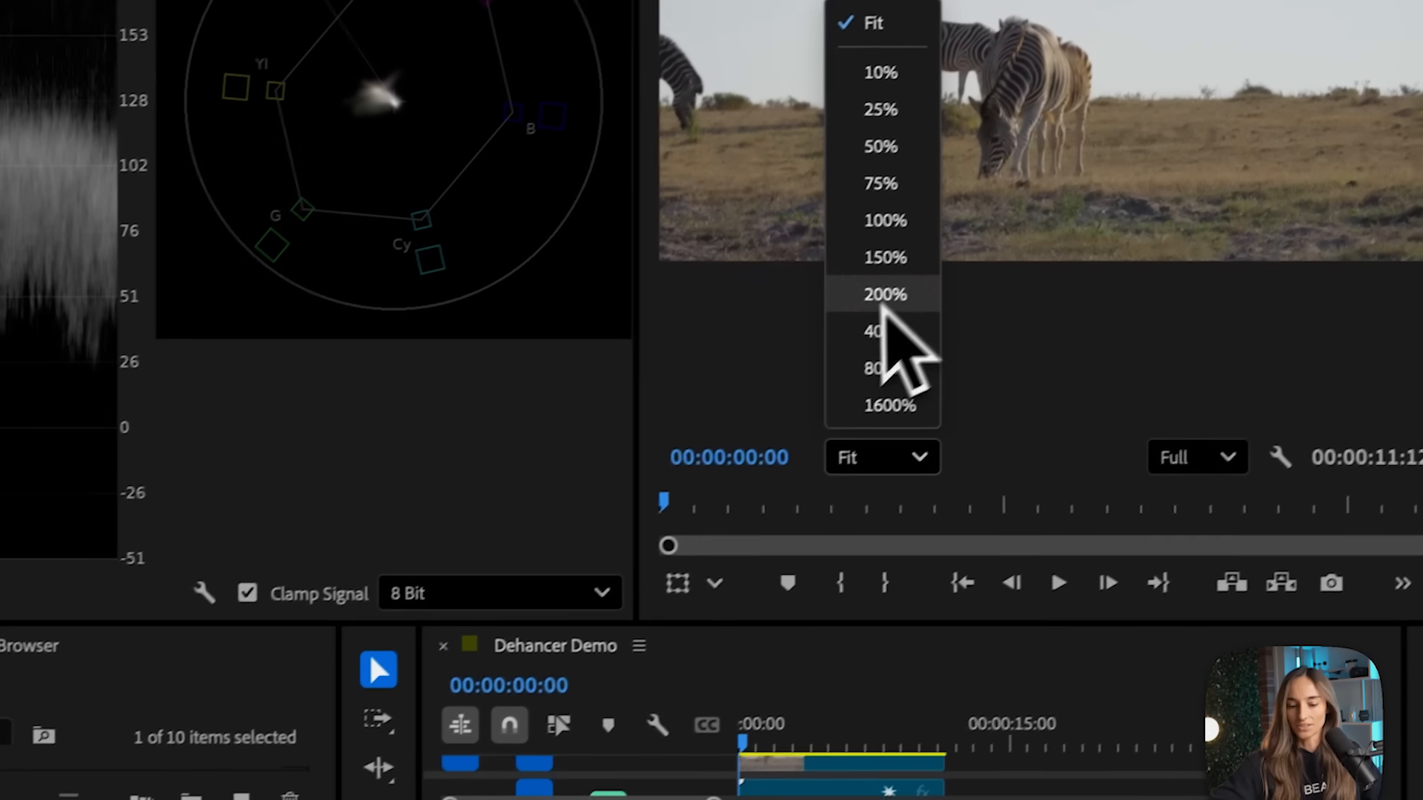
left_click(884, 295)
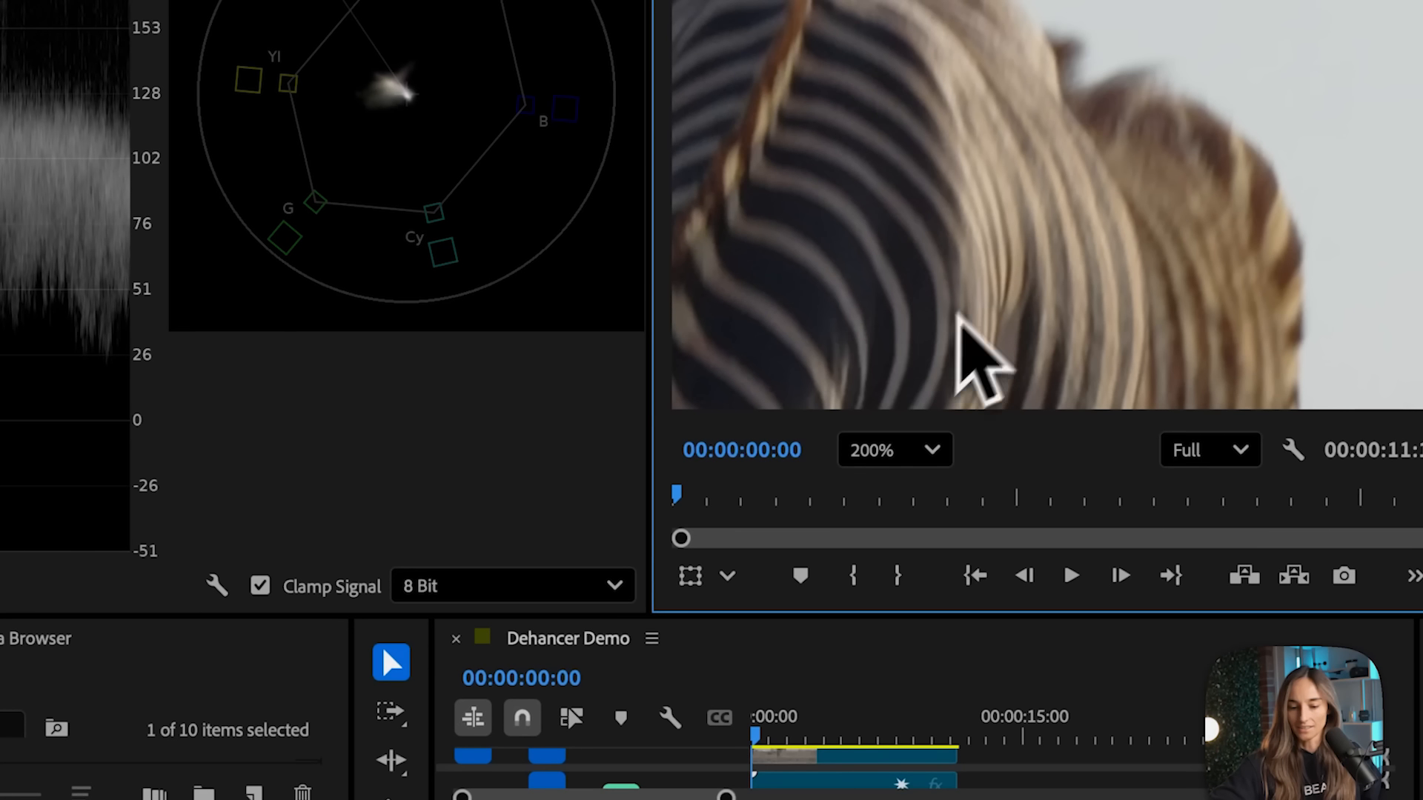
key("h")
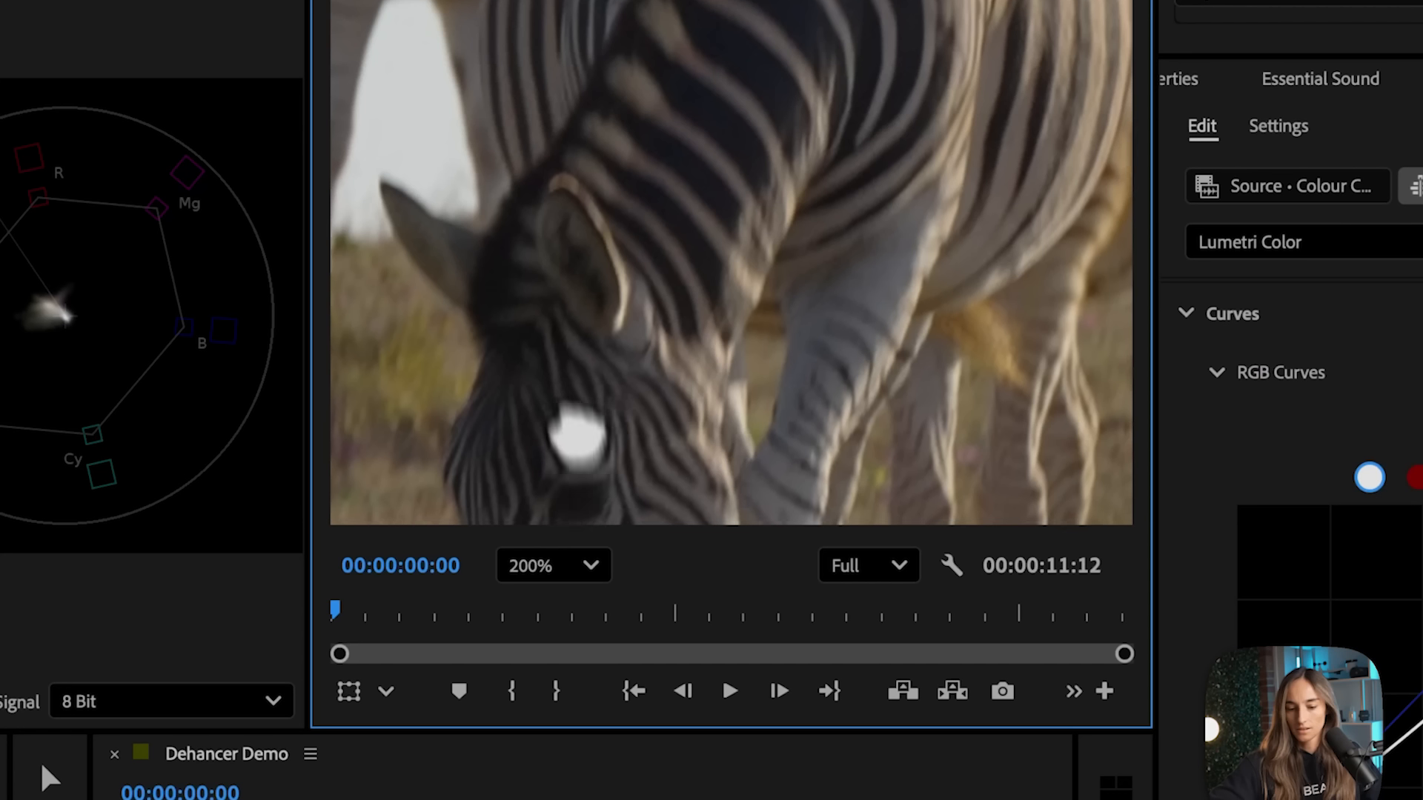
left_click_drag(578, 438, 652, 200)
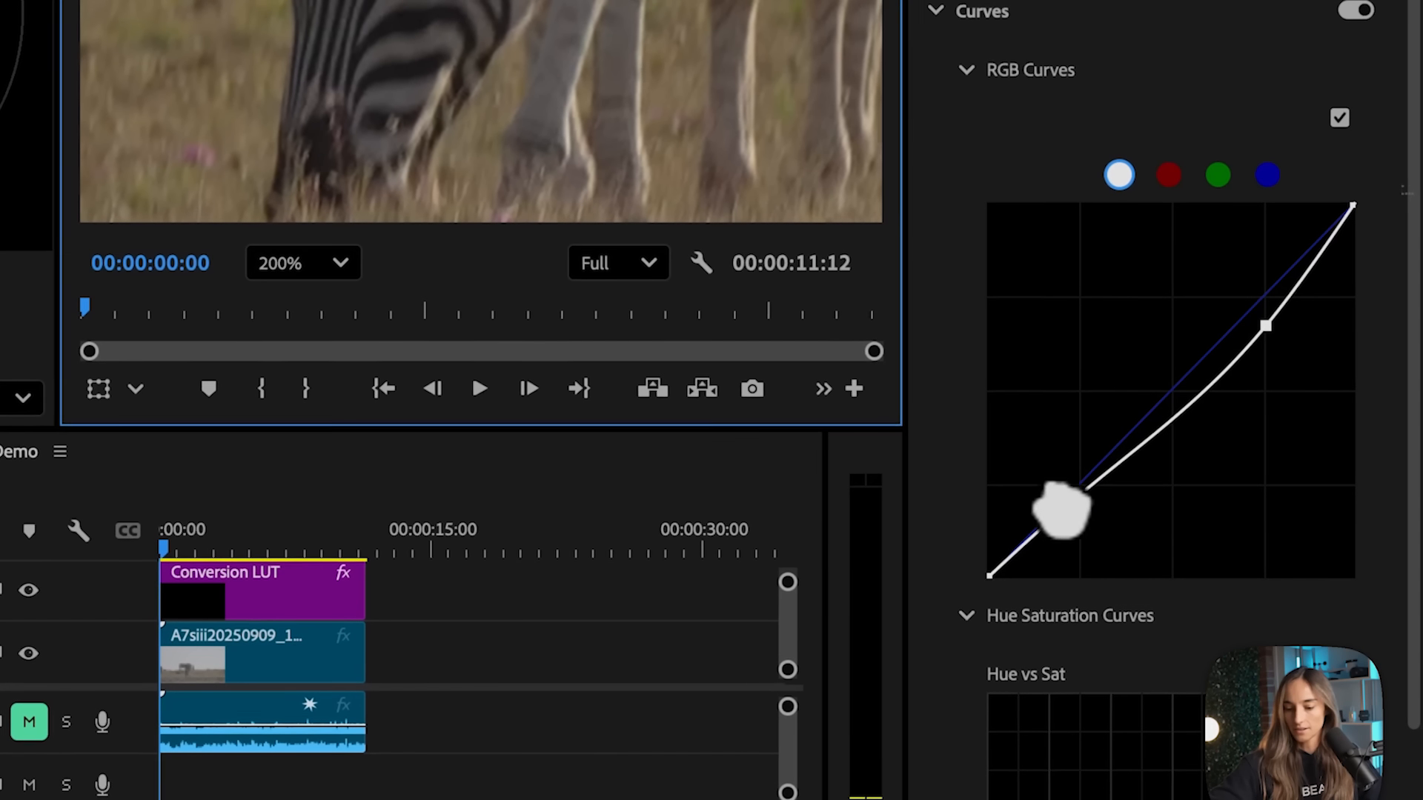
left_click_drag(1079, 499, 1071, 483)
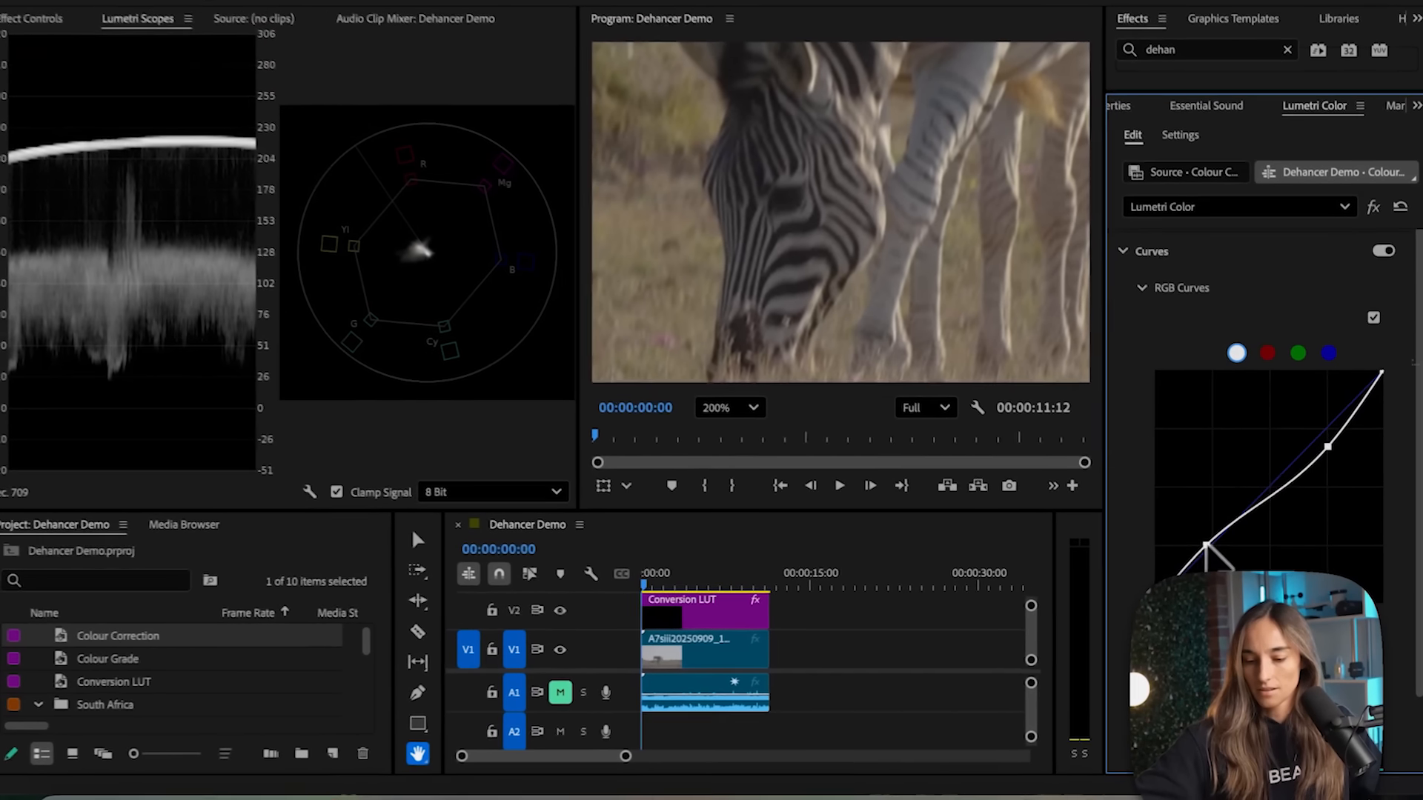
left_click_drag(1207, 545, 1212, 551)
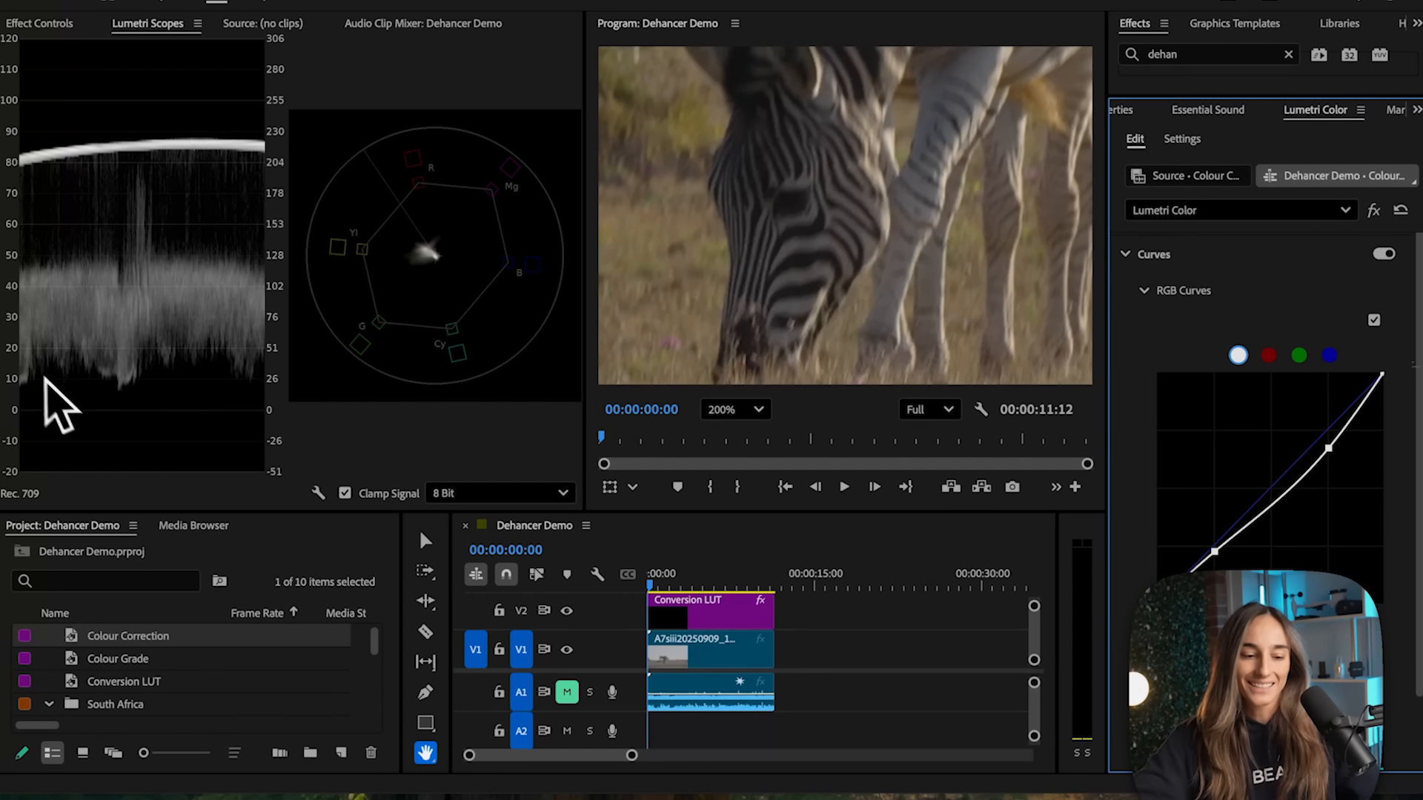
left_click_drag(1214, 552, 1214, 543)
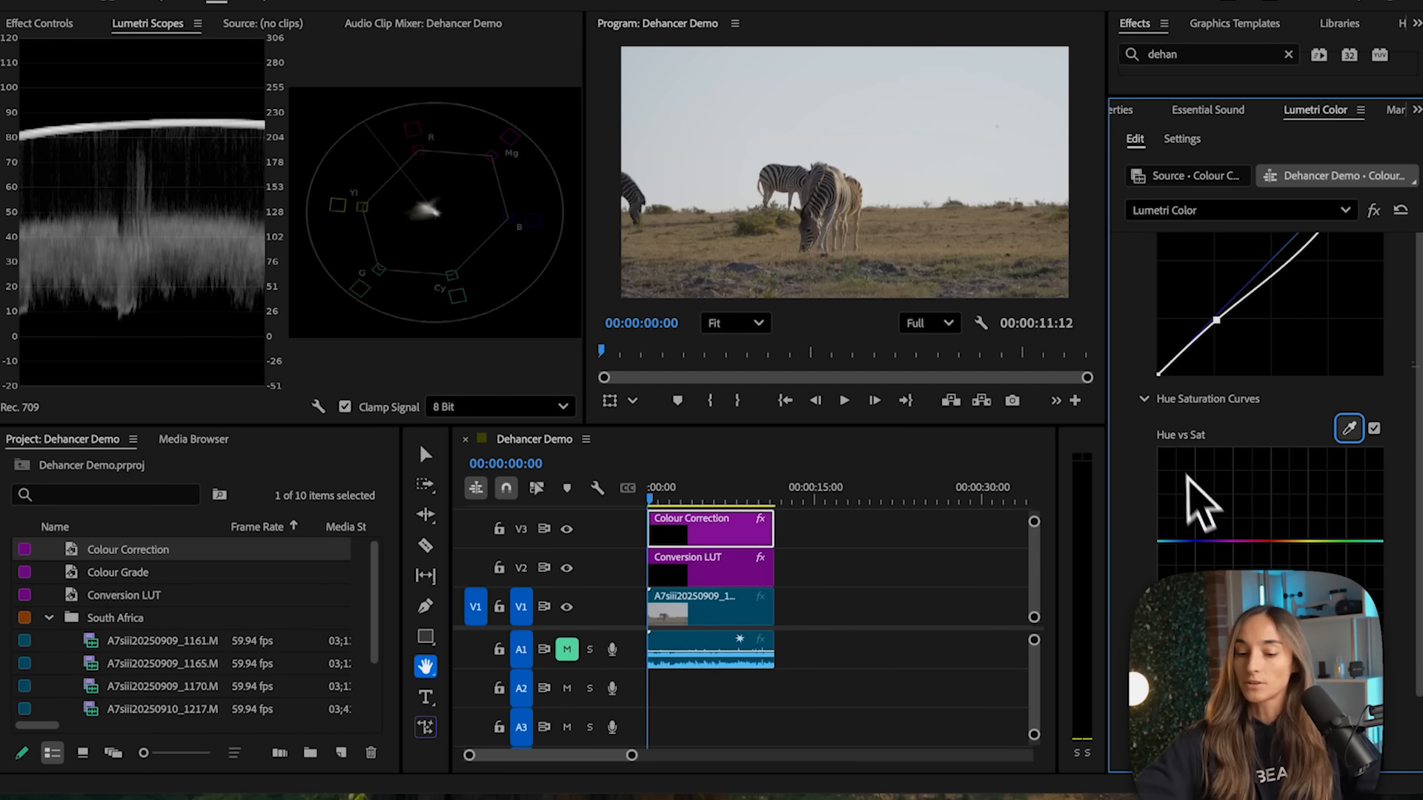
- Sample the green grass for the Hue vs Sat curve and raise its yellow-green point to the top of the graph
scroll(1167, 507, "down", 1)
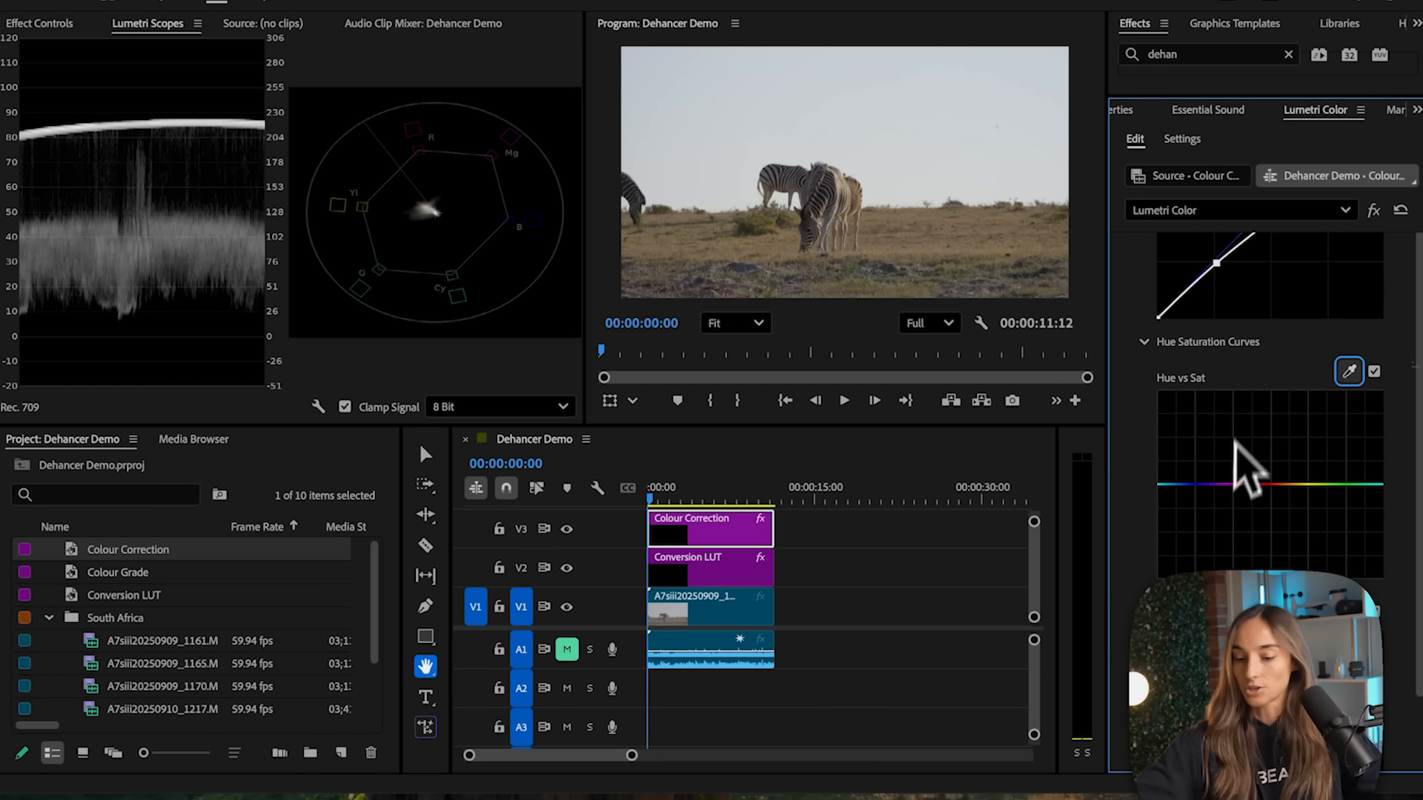
scroll(1286, 552, "down", 1)
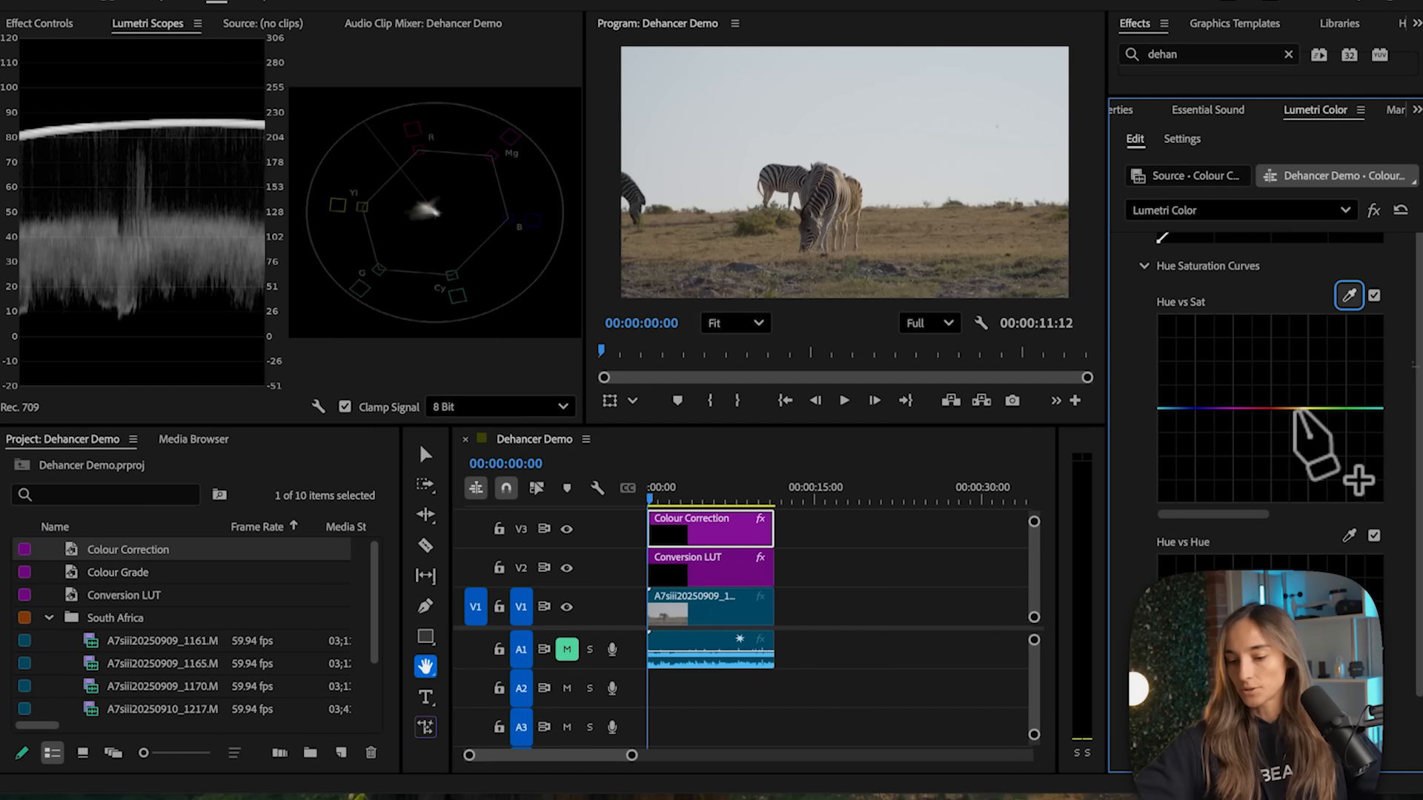
left_click(1168, 559)
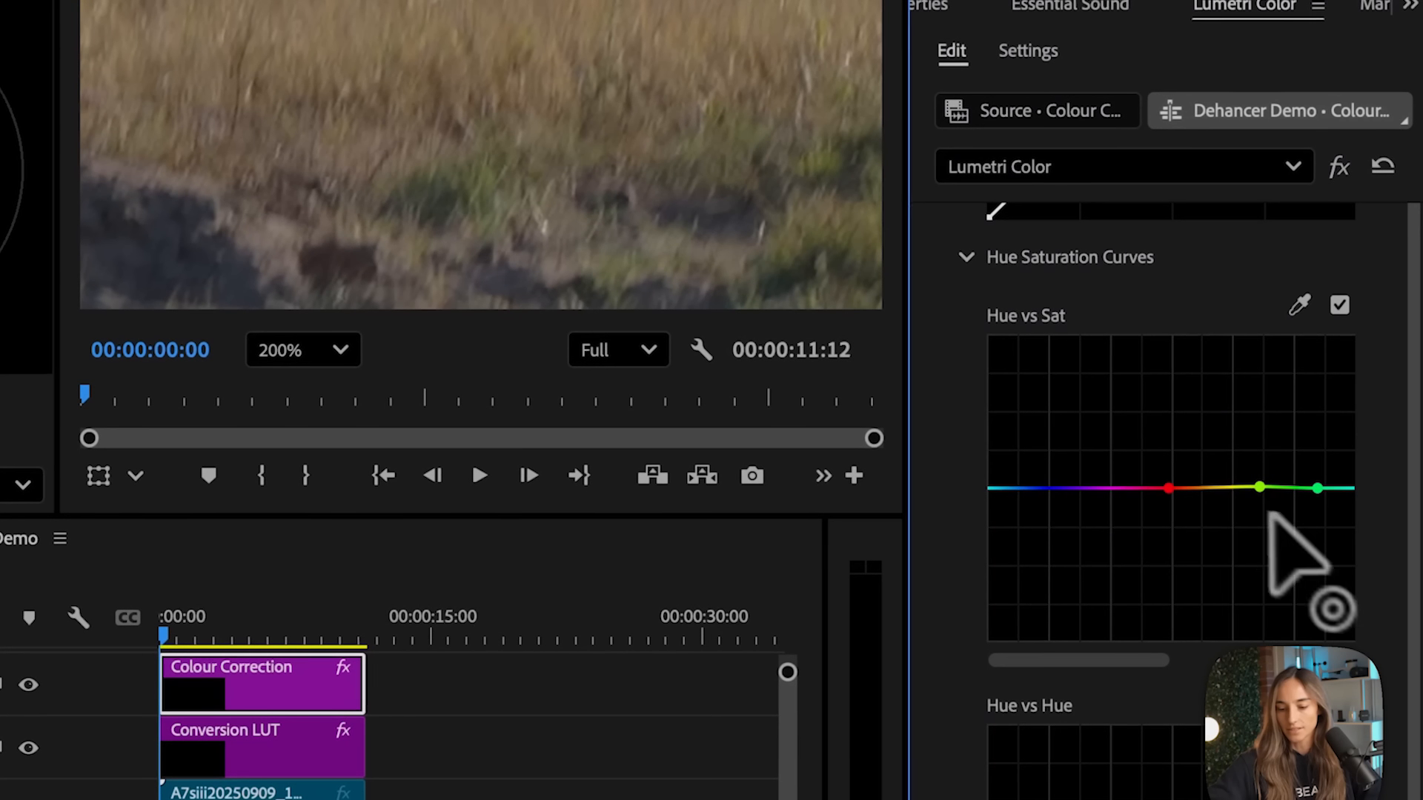
left_click_drag(1259, 487, 1253, 341)
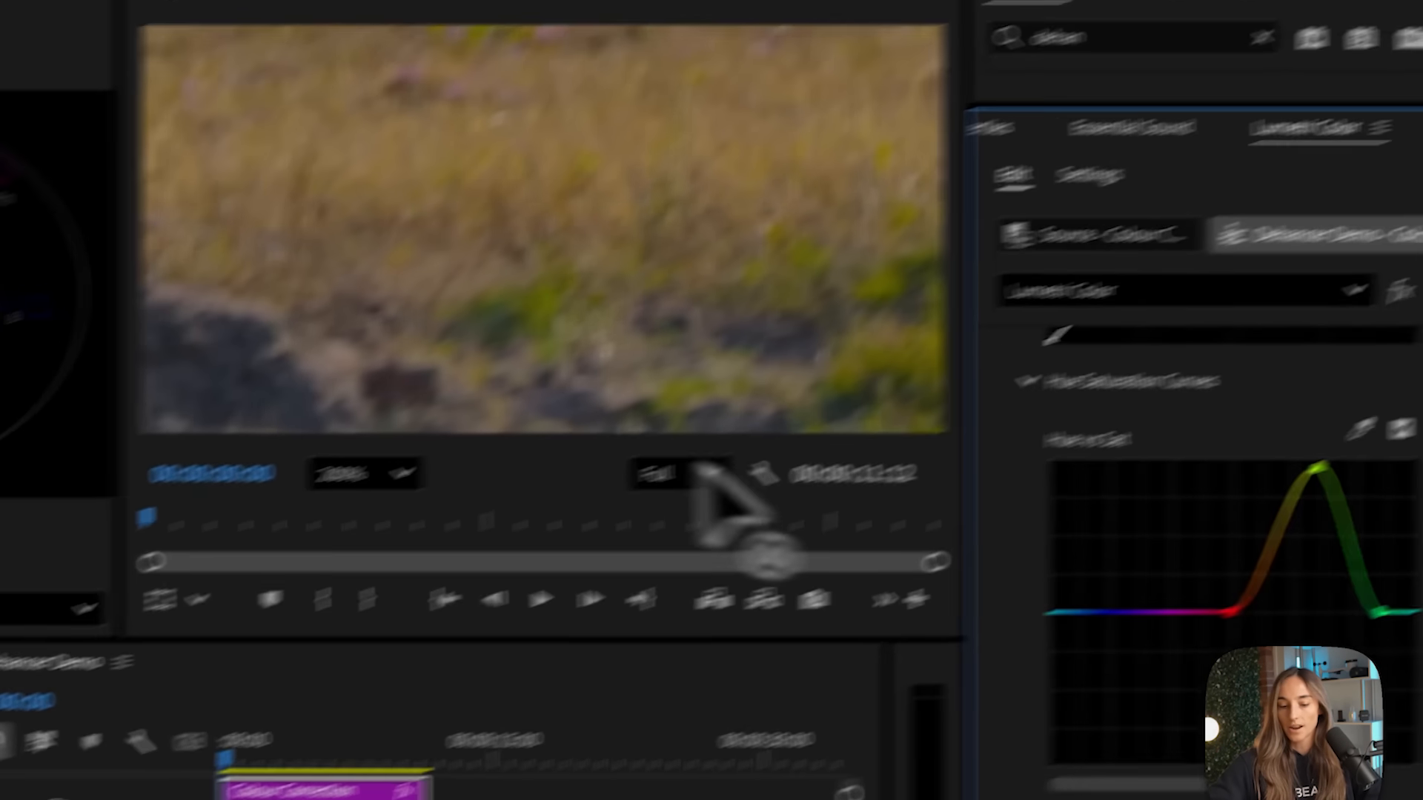
- Reduce the Hue vs Sat peak to a moderate boost and shift it towards yellow, judging the whole frame
left_click(340, 493)
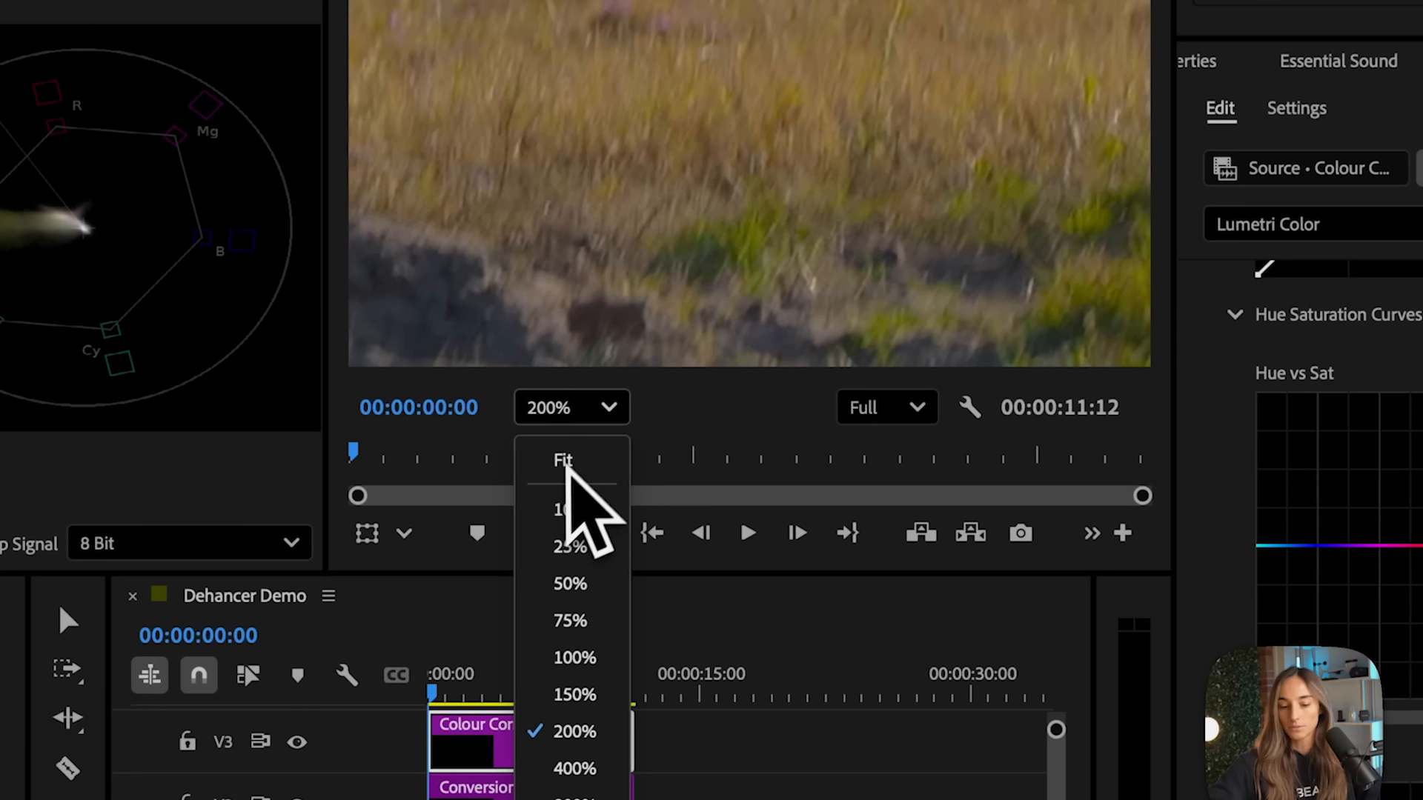
left_click(563, 460)
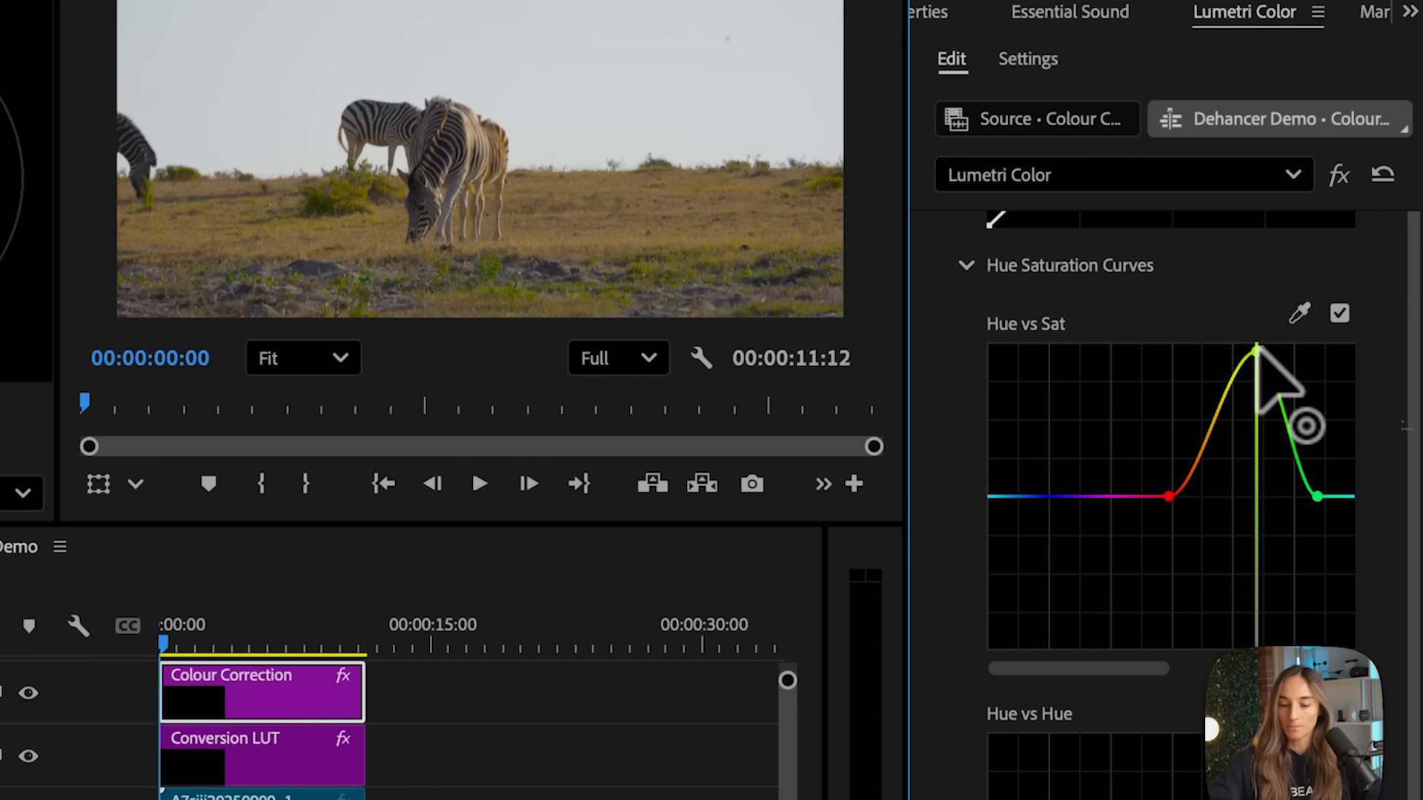
left_click_drag(1251, 386, 1251, 552)
left_click_drag(1311, 444, 1302, 556)
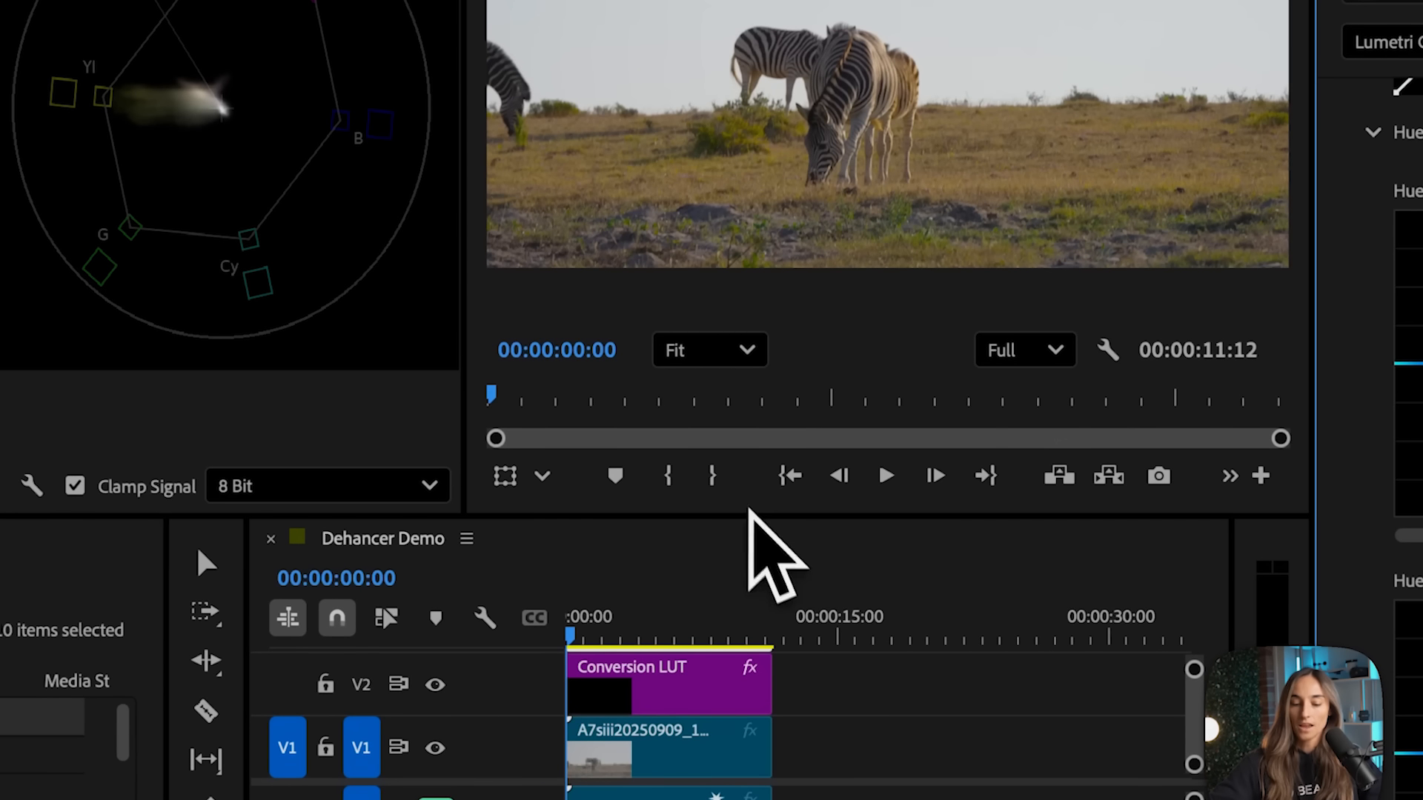
- Compare the image before and after grading by disabling the V3 and V2 track outputs and enabling them again
left_click_drag(754, 519, 749, 303)
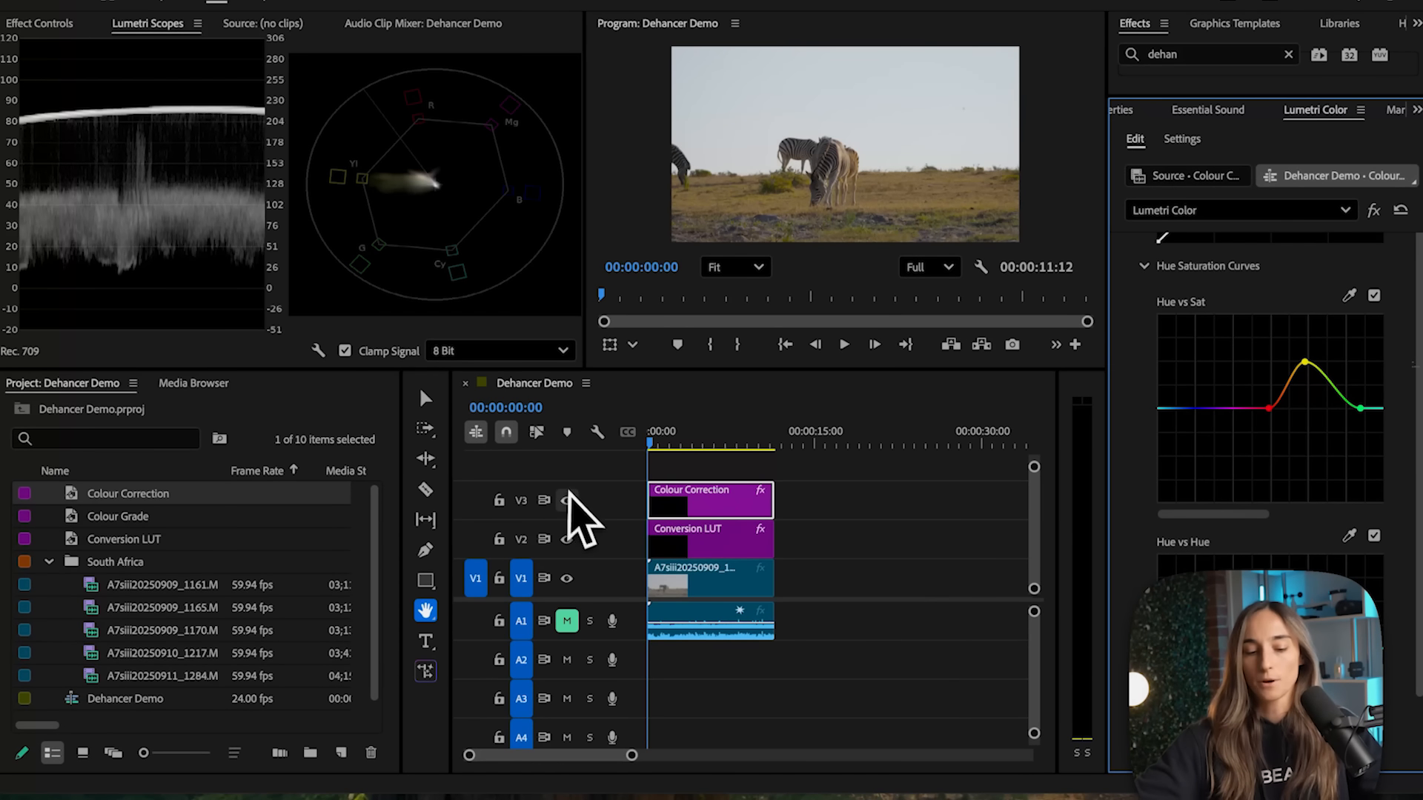
left_click(566, 500)
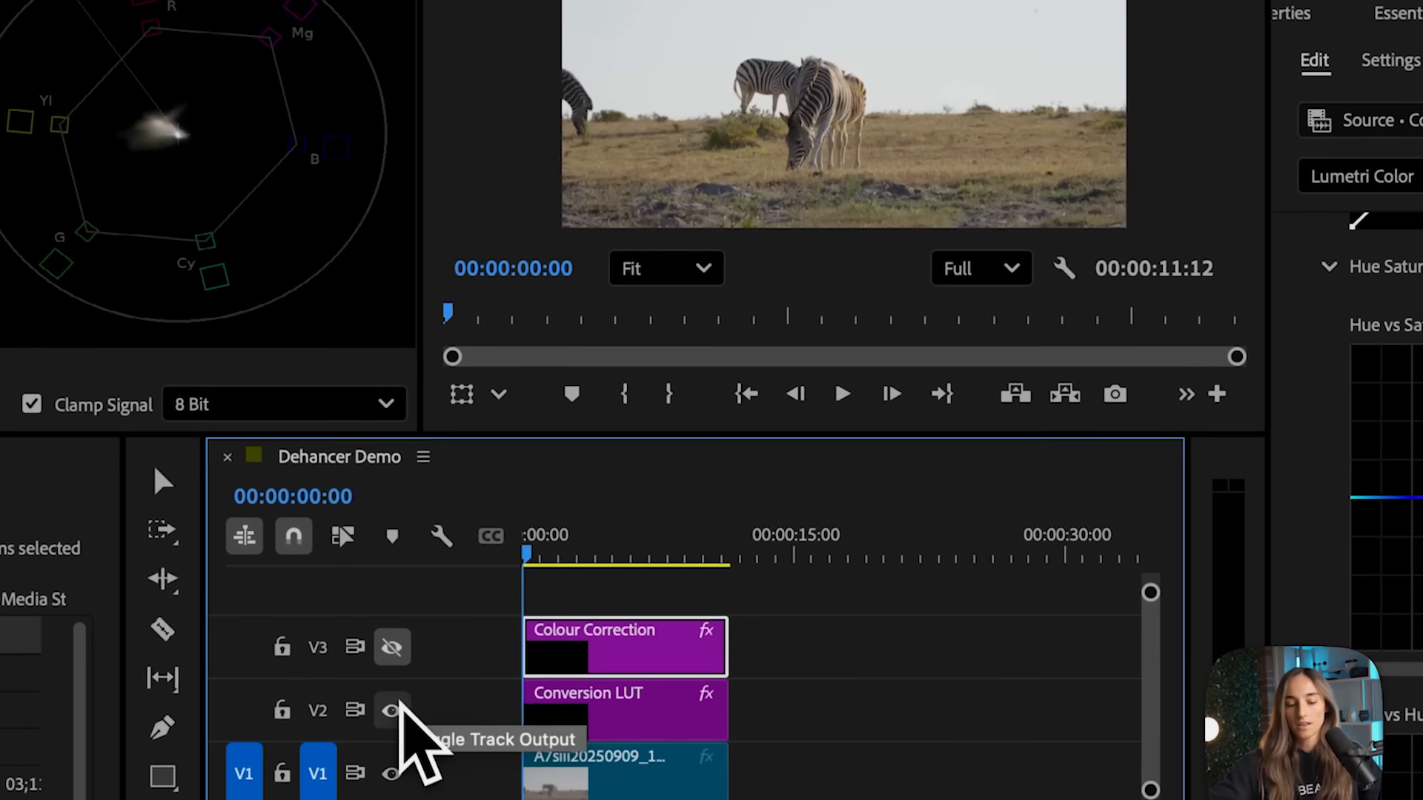
left_click(391, 710)
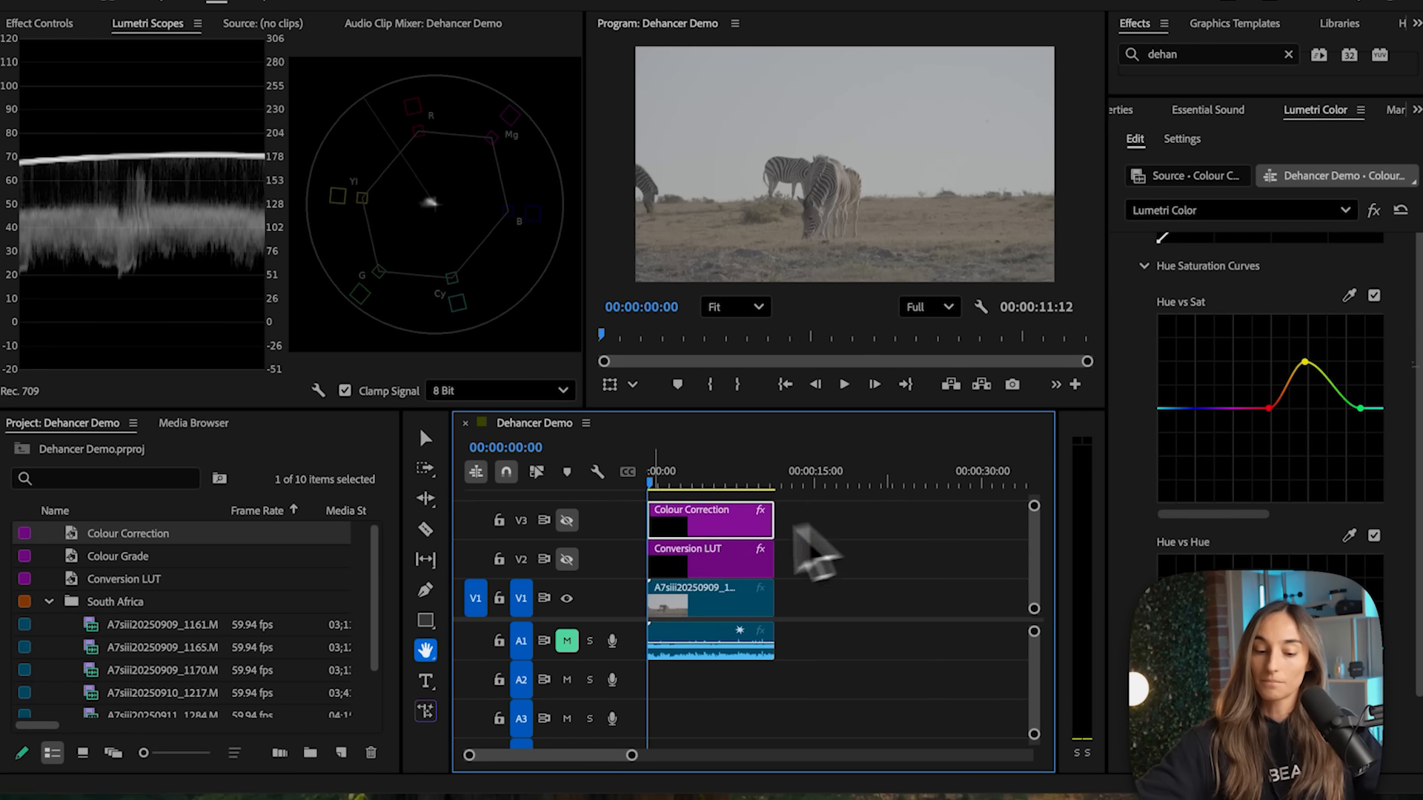
left_click(566, 558)
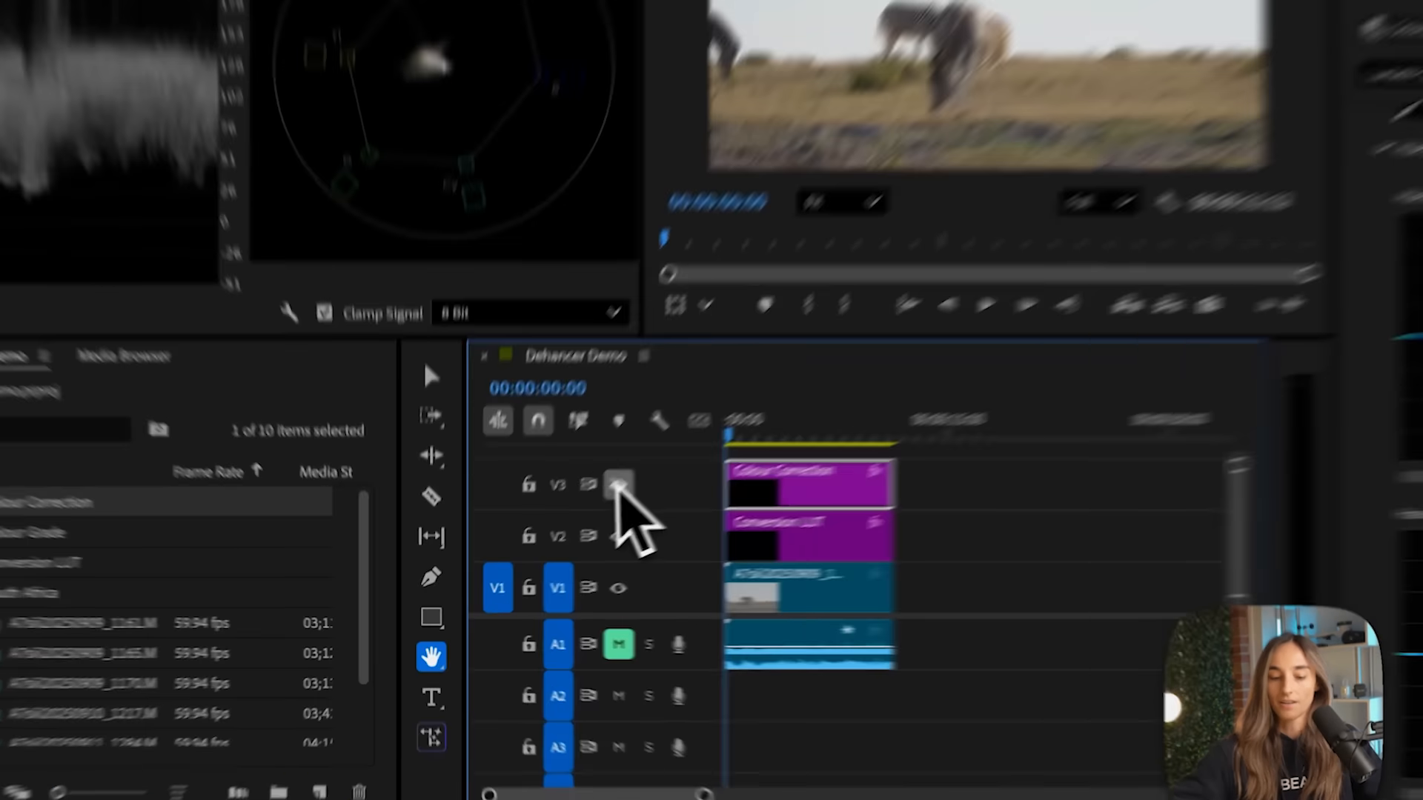
left_click(567, 520)
- Place the Colour Grade adjustment layer on V4 above Colour Correction and apply the Dehancer Pro v7.3.4 effect to it
key("v")
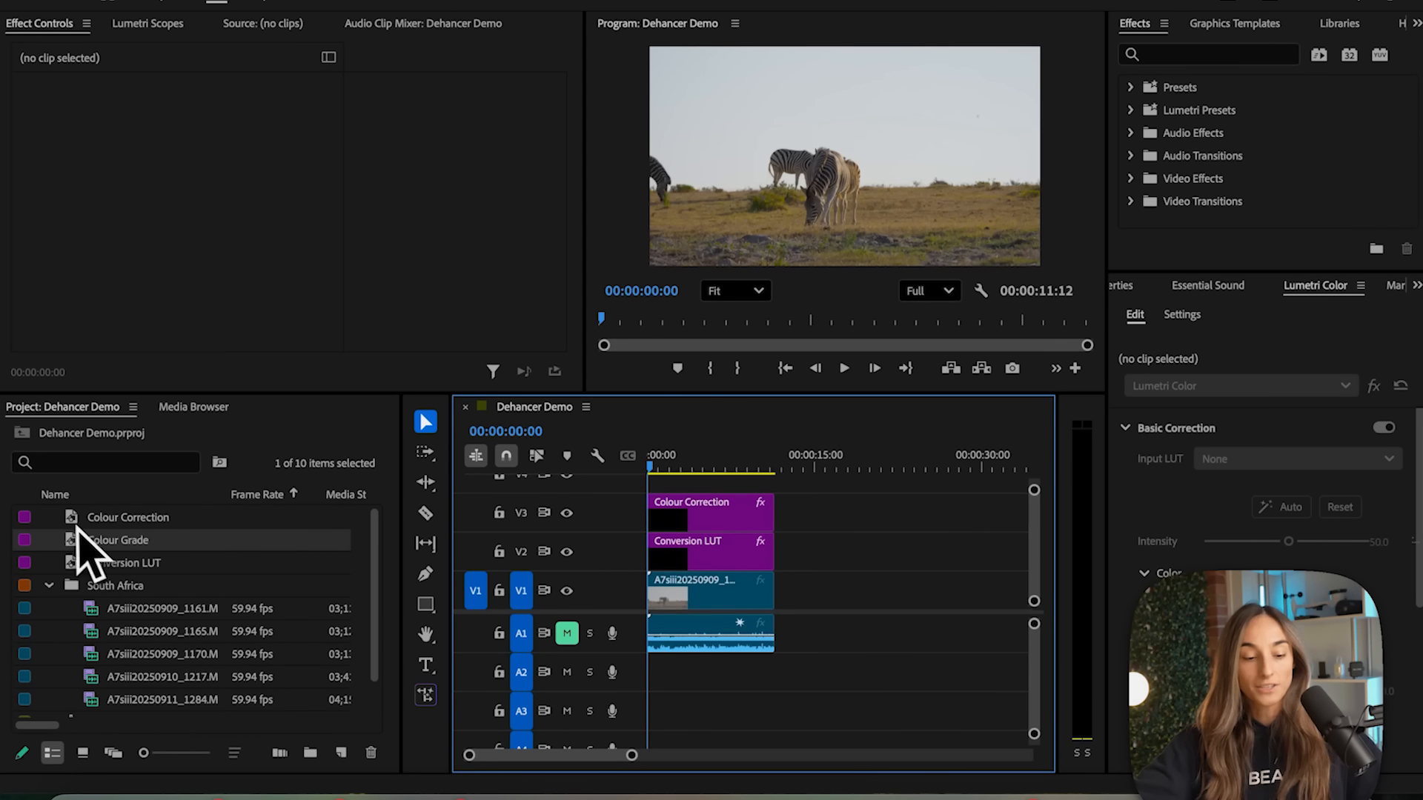
left_click_drag(80, 535, 778, 492)
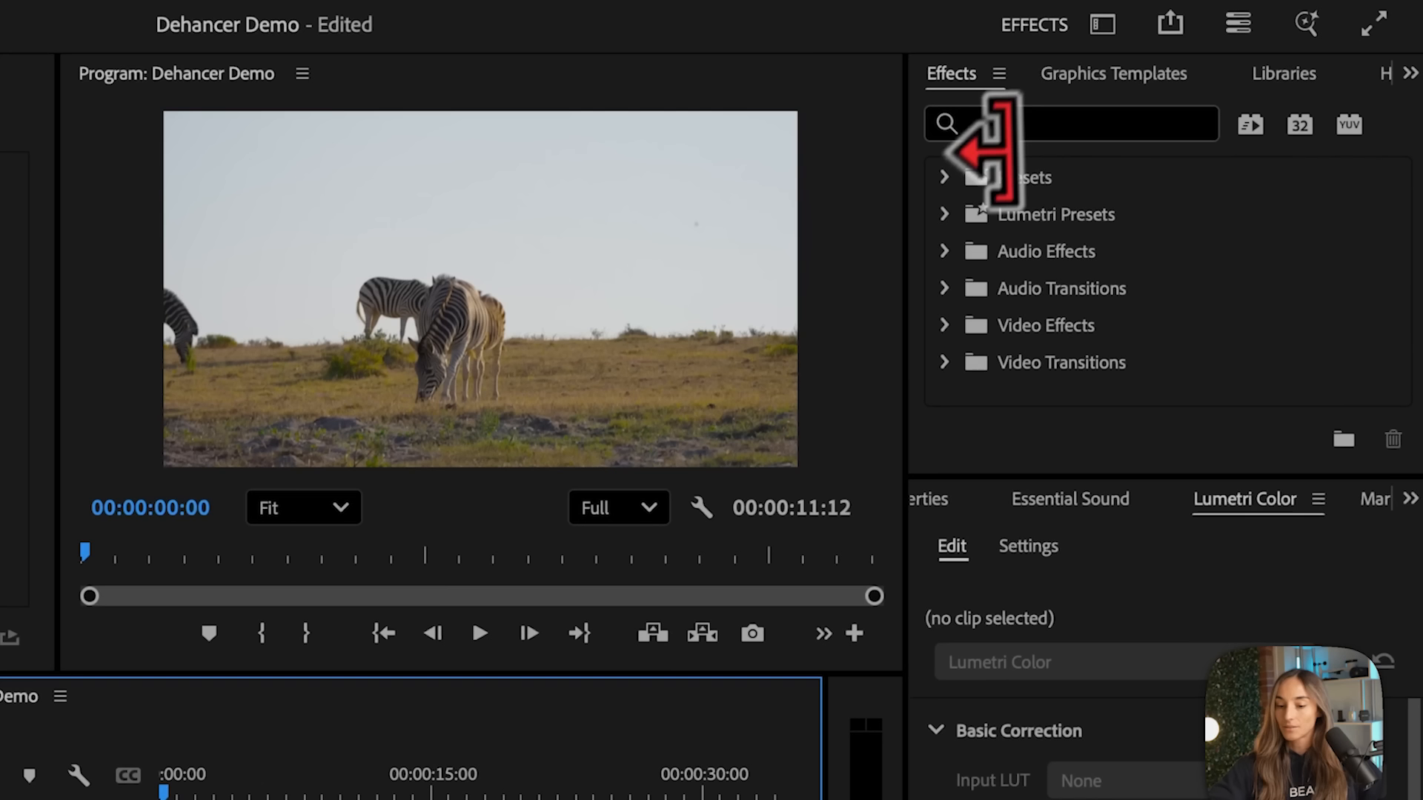
left_click(1072, 122)
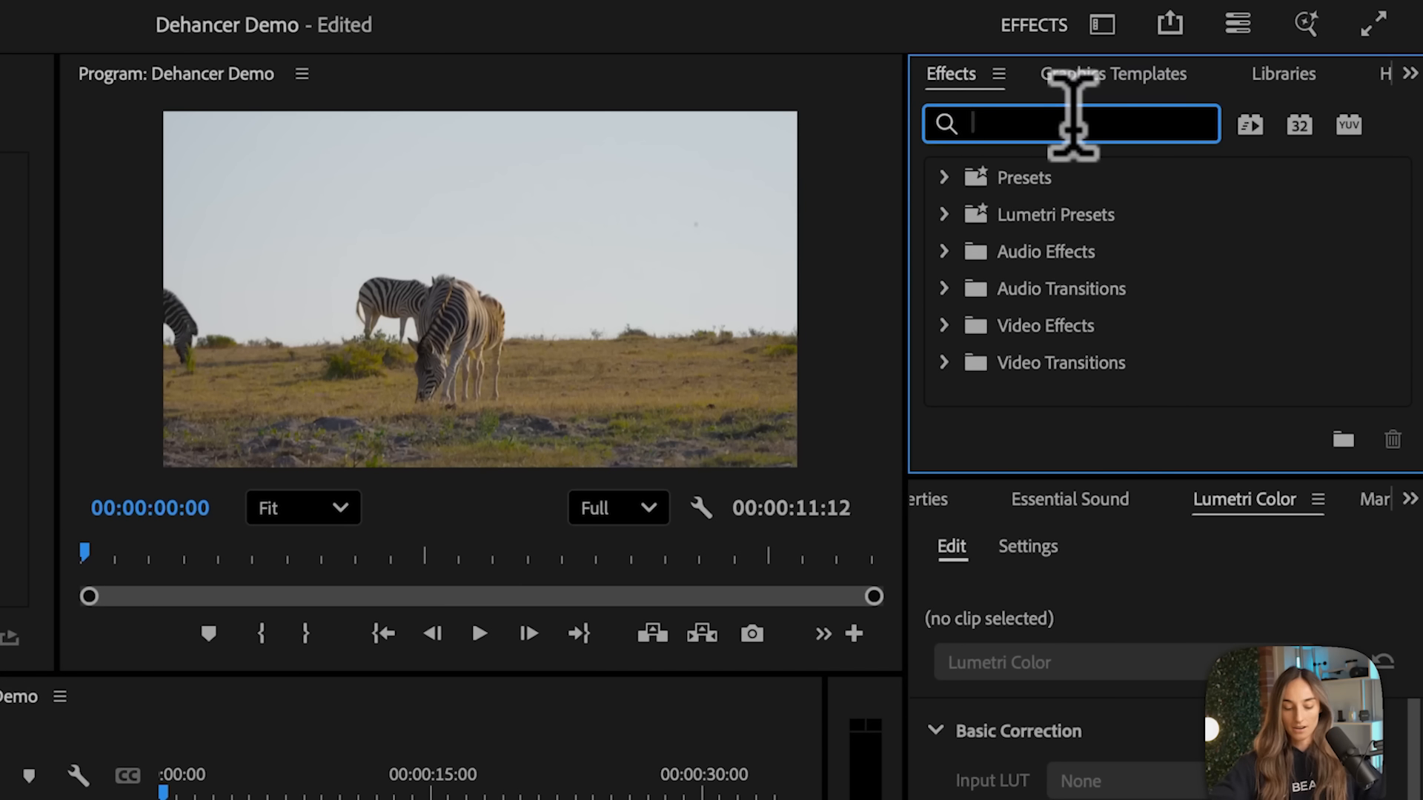
type("dehancer")
left_click_drag(1024, 400, 271, 799)
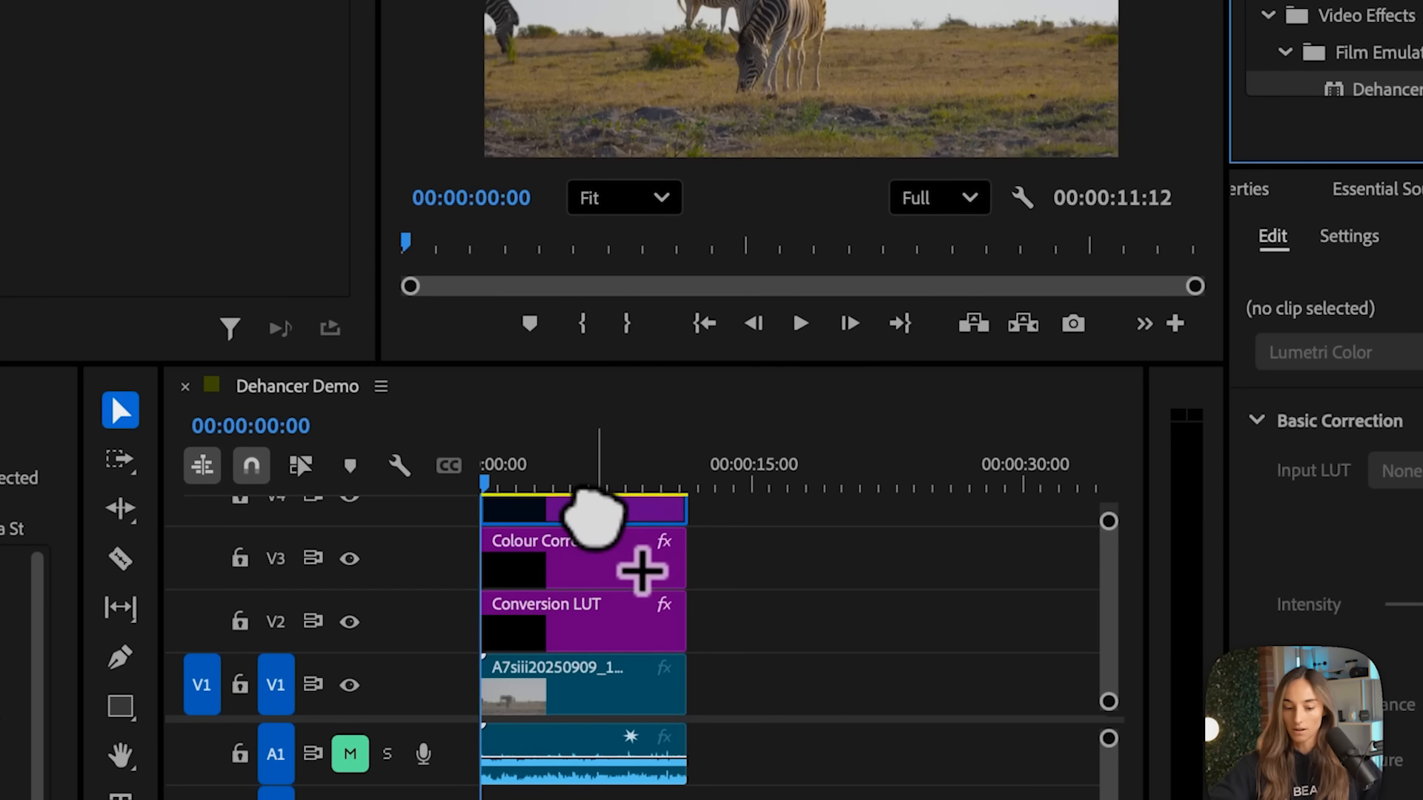
left_click_drag(592, 519, 593, 519)
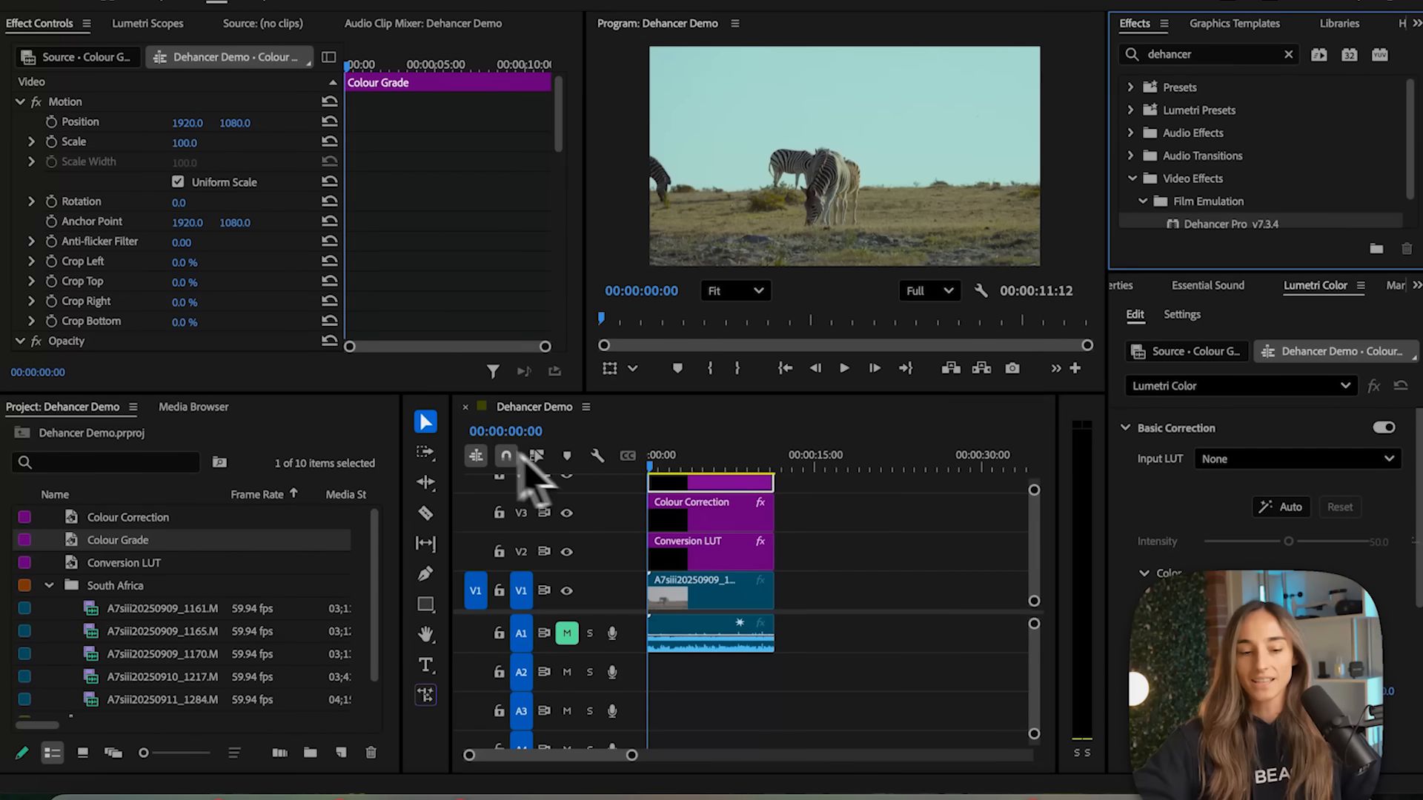
- Reveal the Dehancer Pro effect on the Colour Grade layer and open its Film settings
scroll(464, 154, "down", 10)
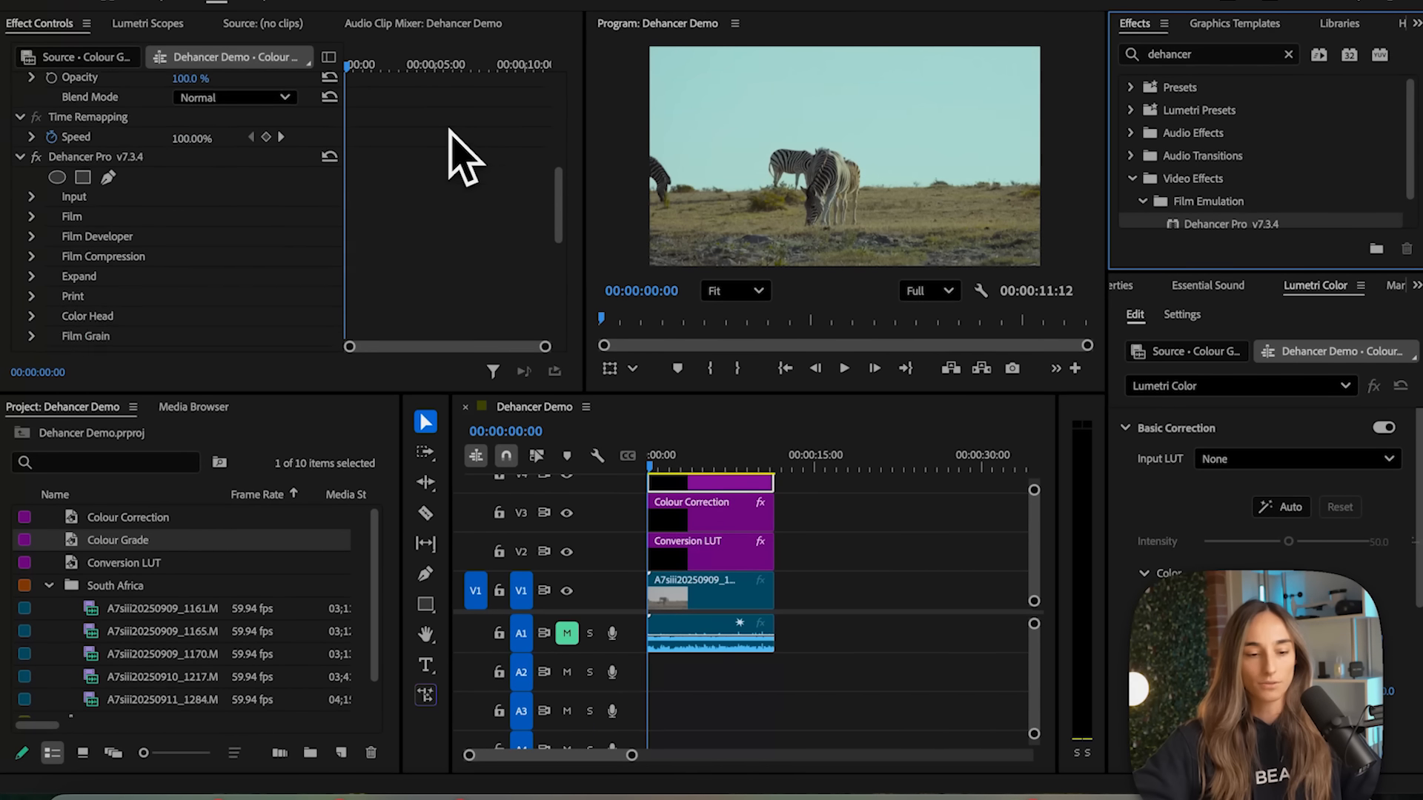
scroll(464, 152, "up", 4)
left_click(121, 233)
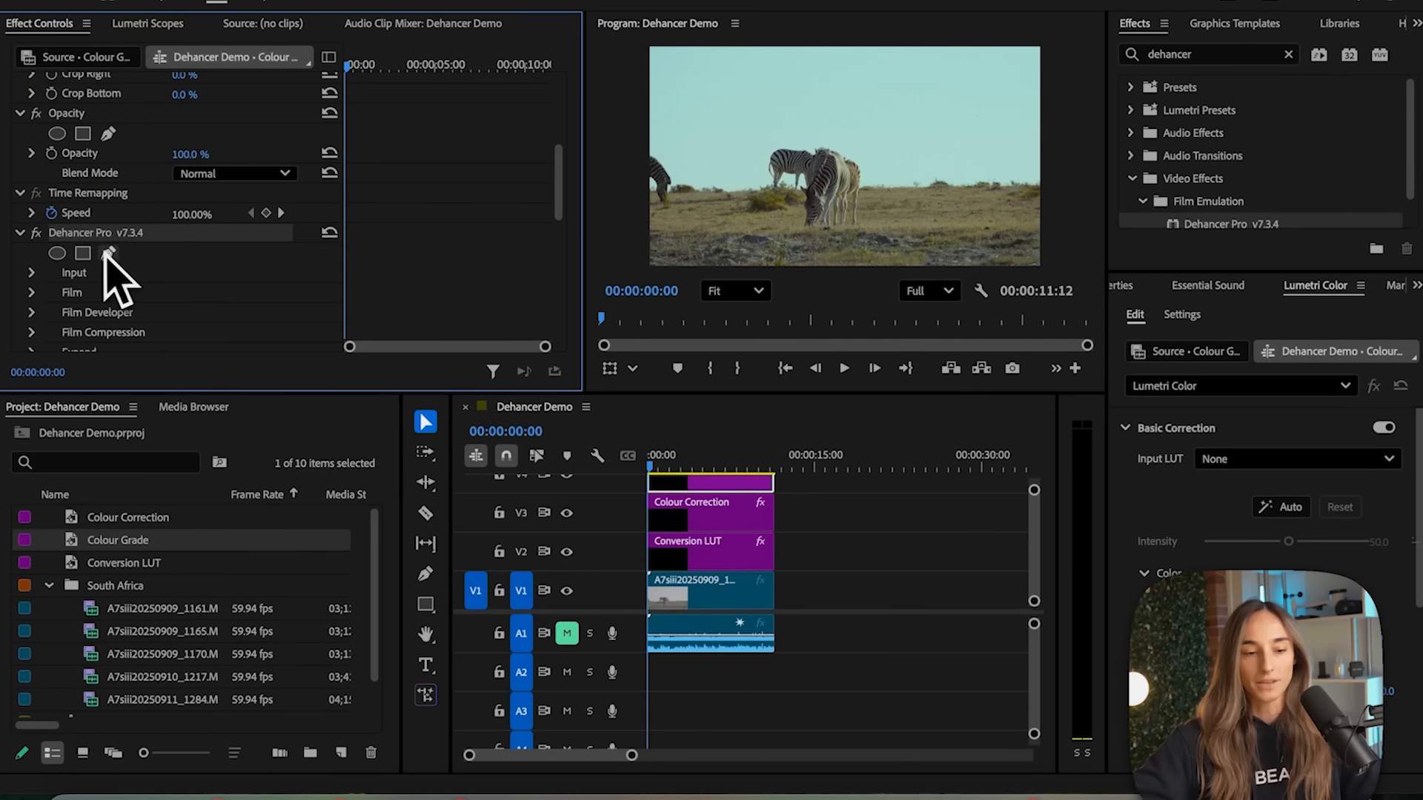
scroll(152, 311, "down", 3)
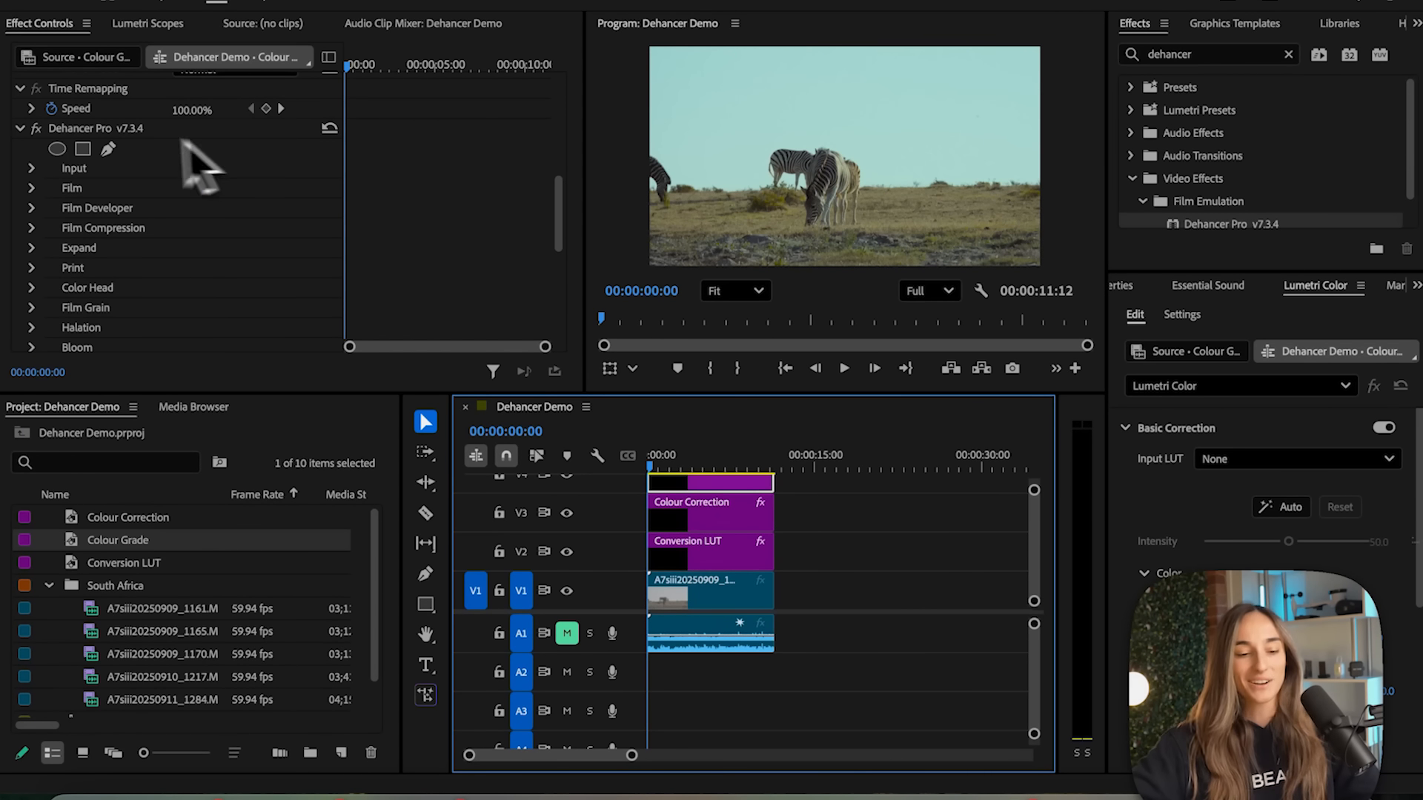
left_click(31, 188)
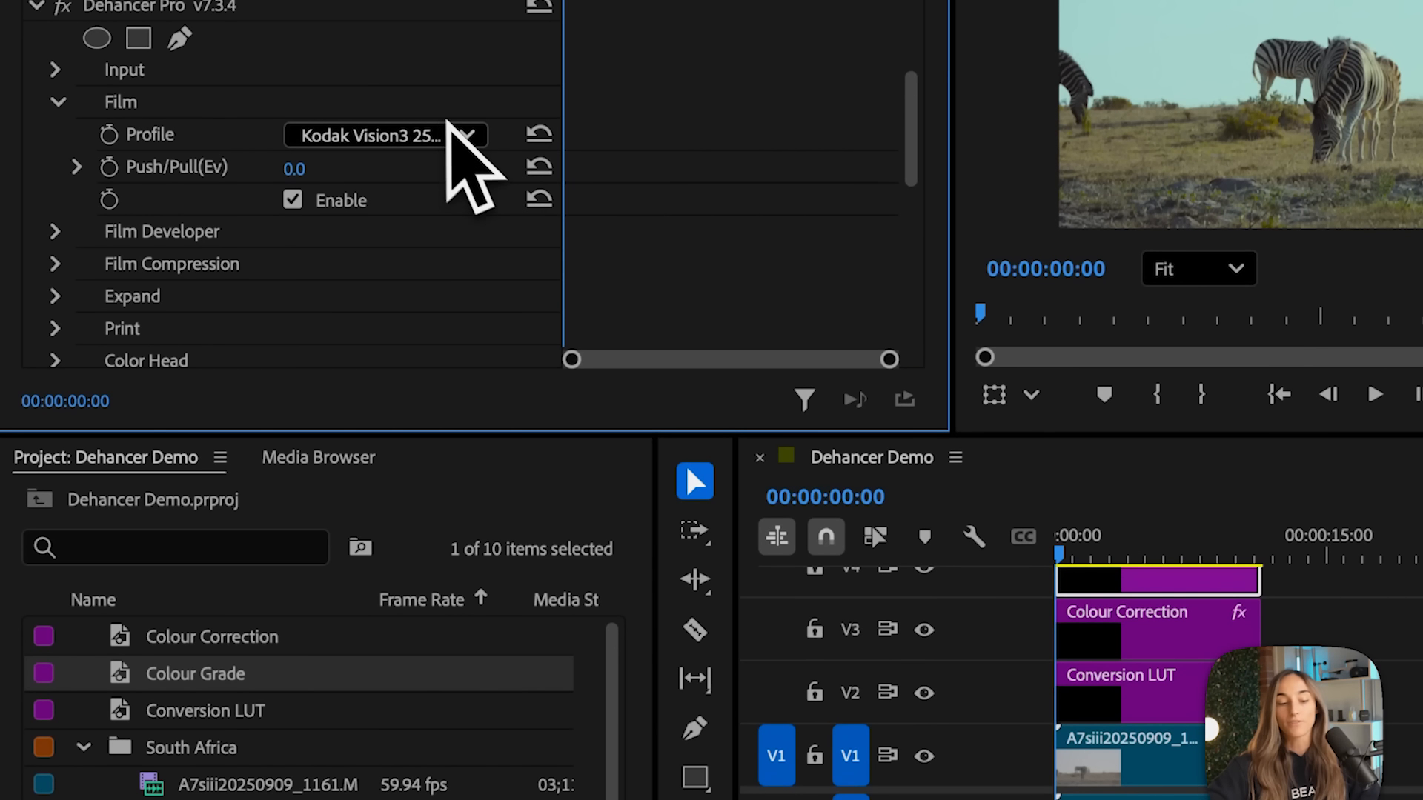
- Try the Kodak Vision3 500T and Fuji Eterna Vivid 500 (Exp. 2013) film profiles on the zebra shot
left_click(471, 143)
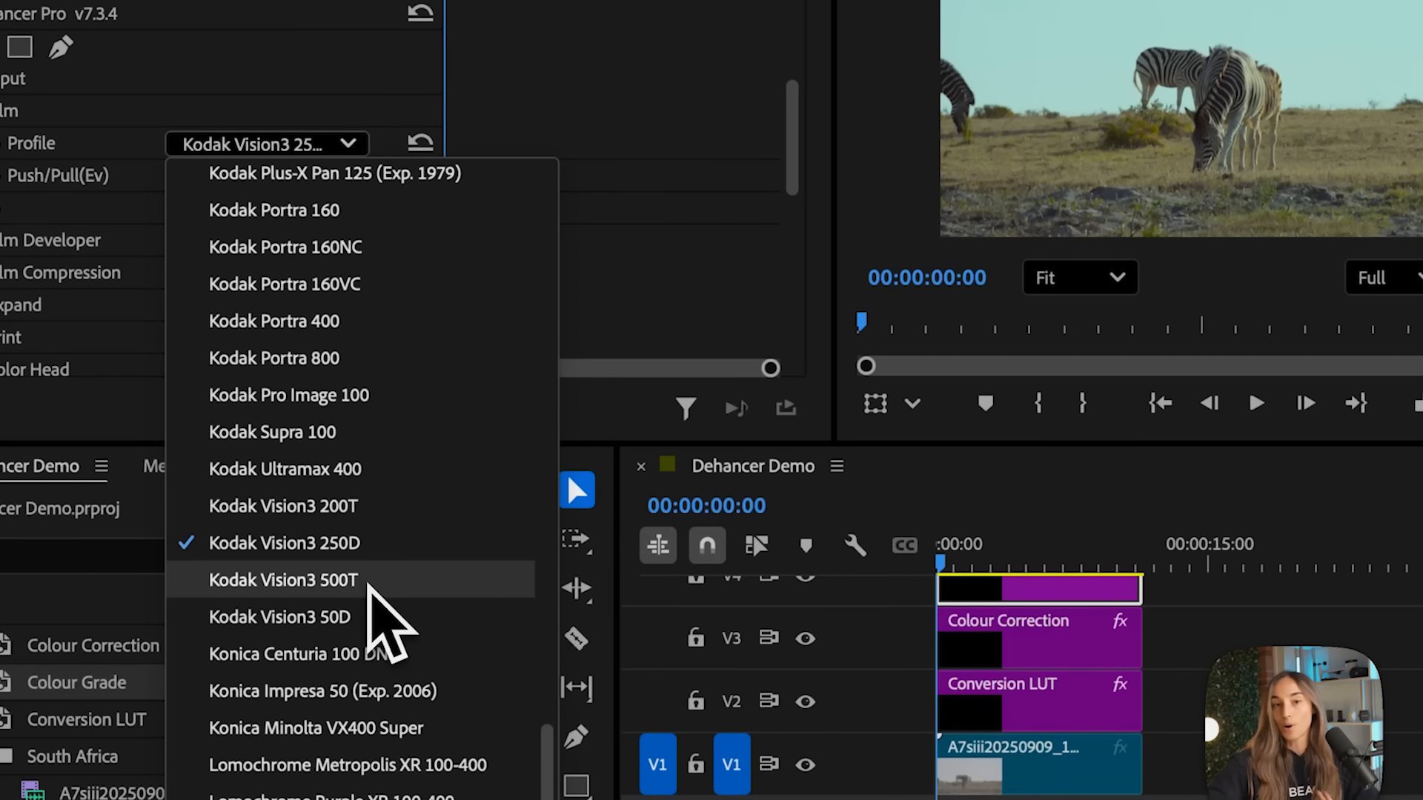
left_click(367, 585)
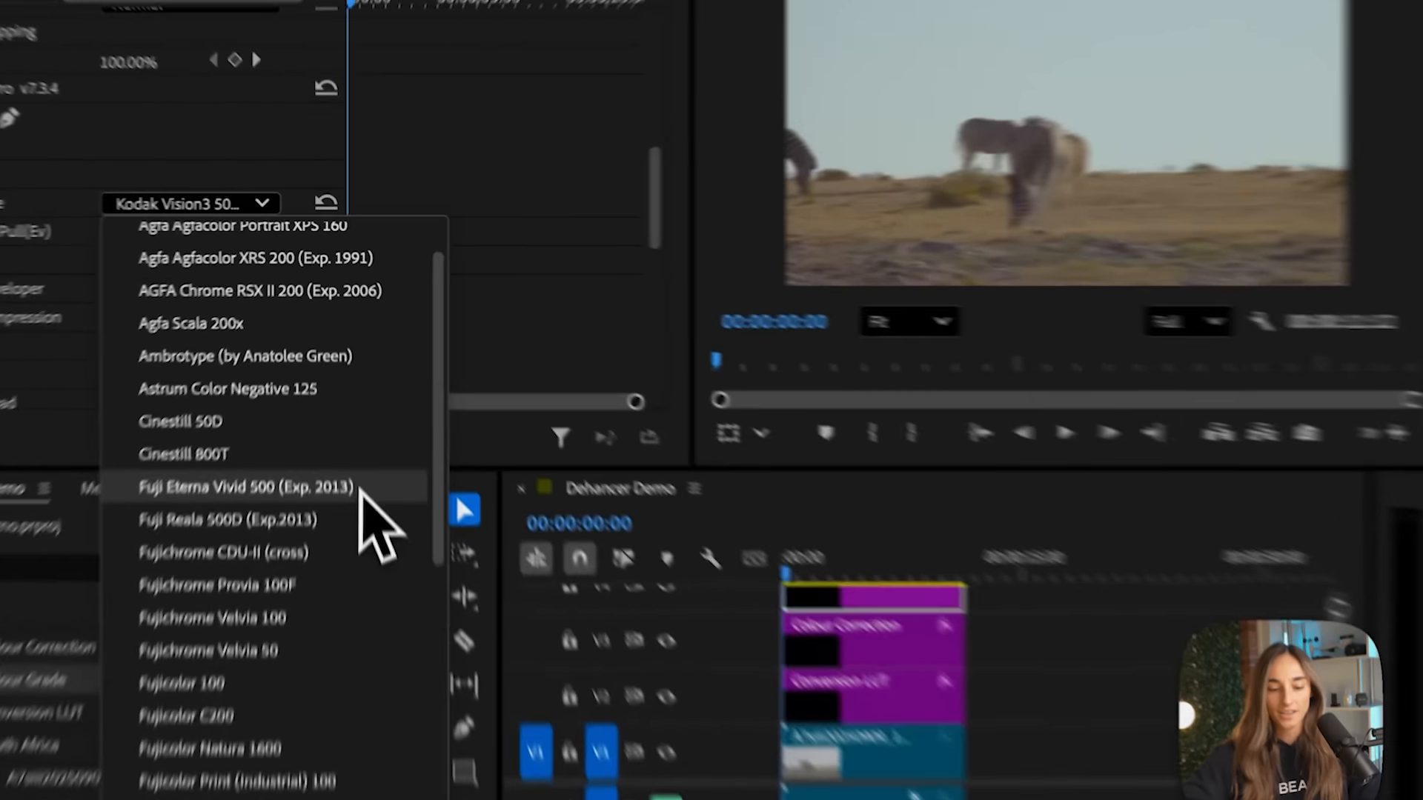
left_click(361, 492)
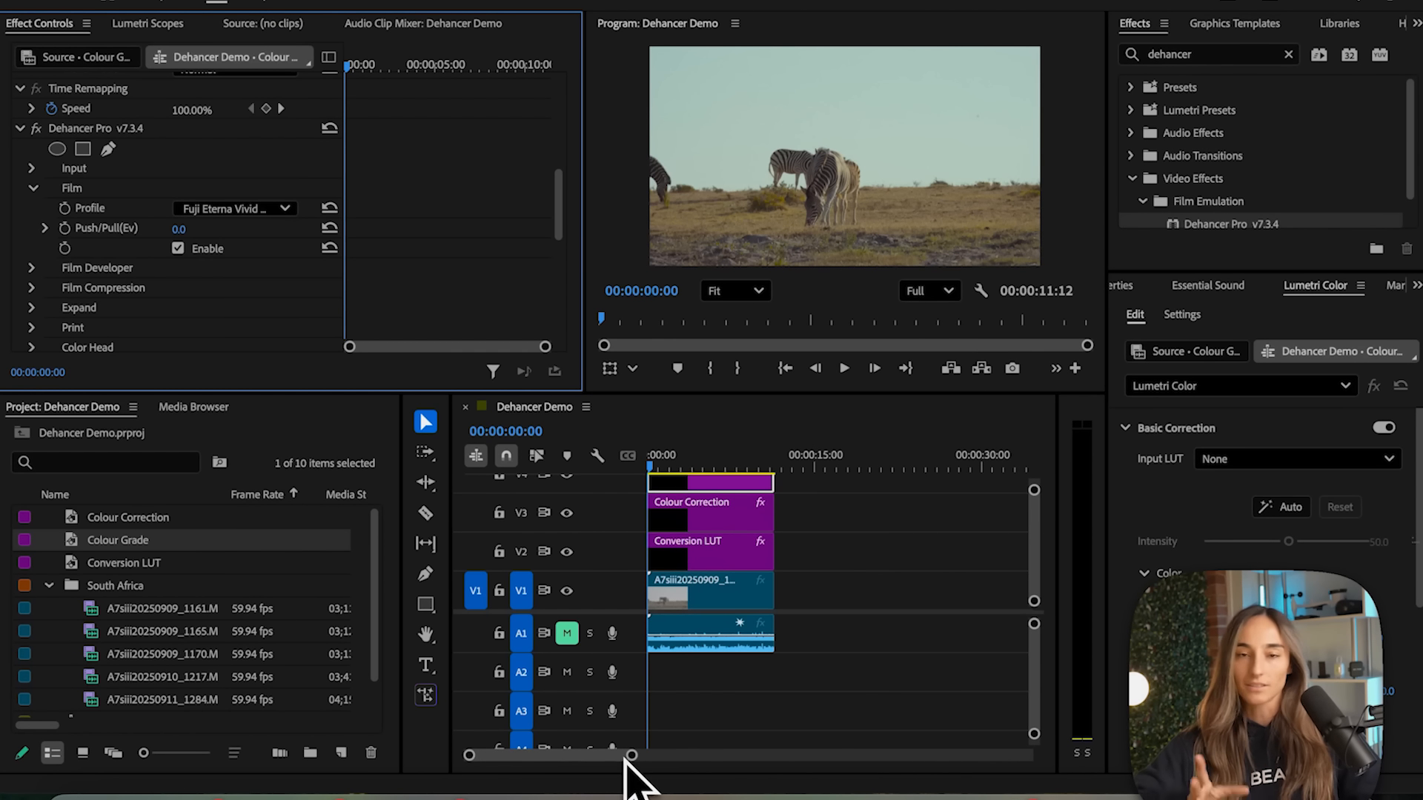
- Compare further Kodak film profiles, settle on Kodak Color Plus 200 and set Push/Pull to 1.8
left_click(285, 209)
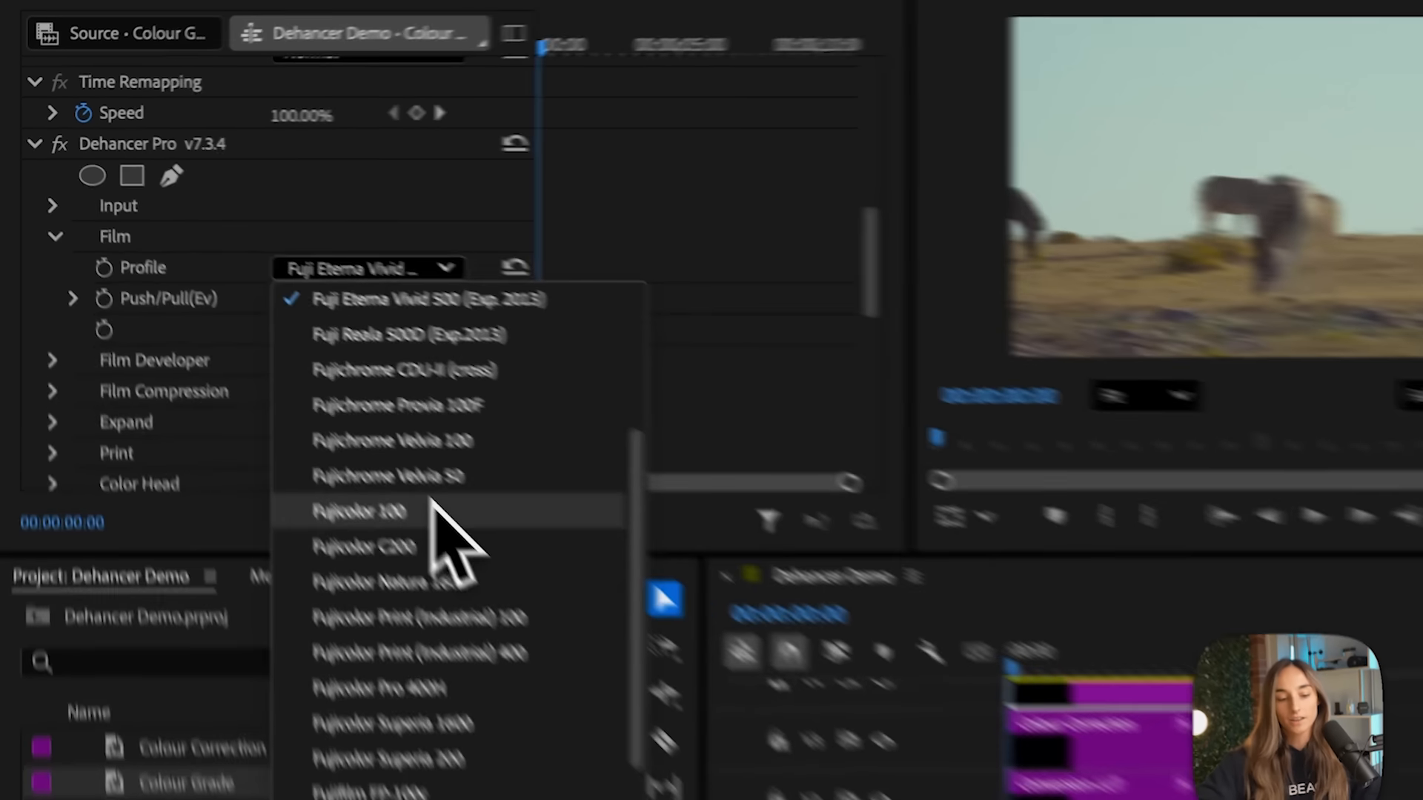
scroll(501, 780, "down", 8)
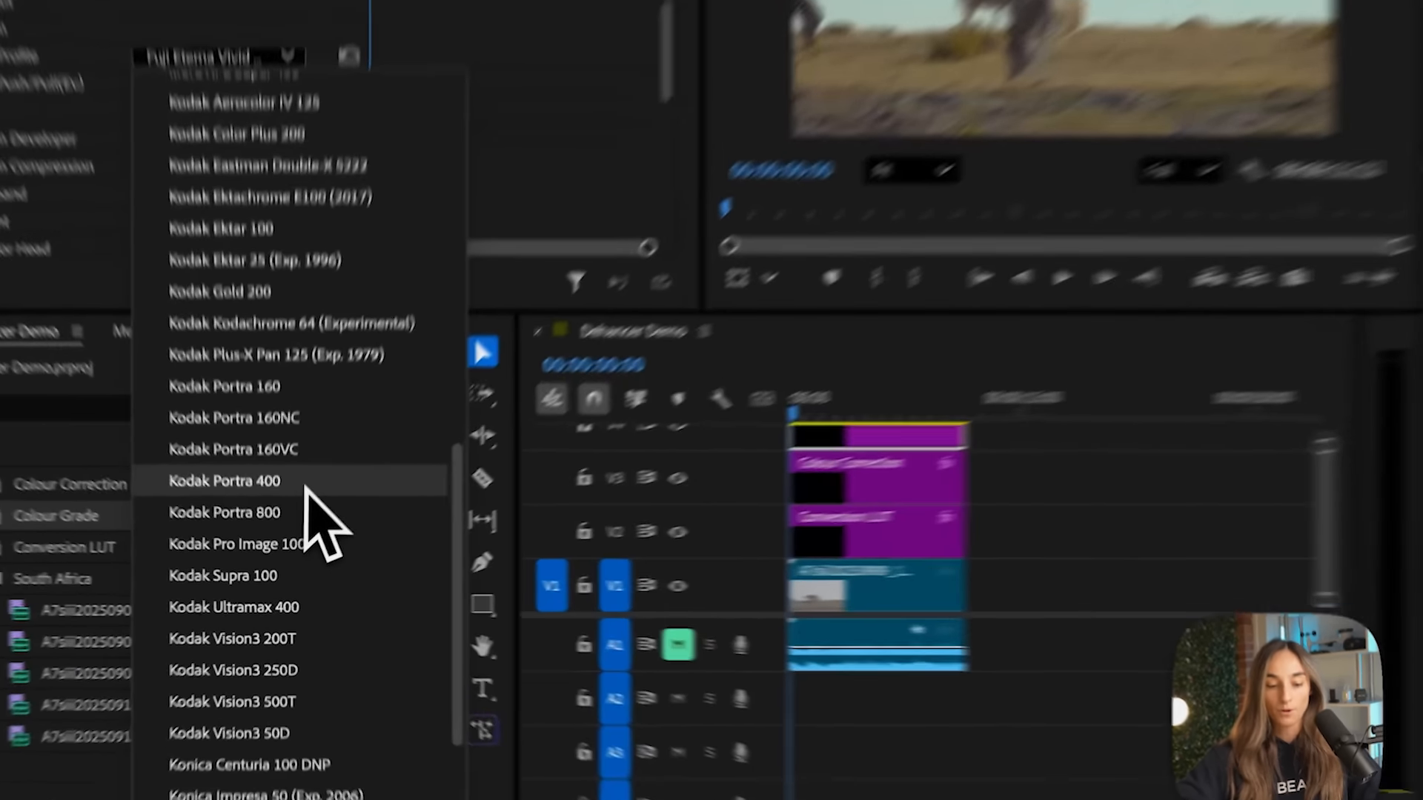
left_click(297, 516)
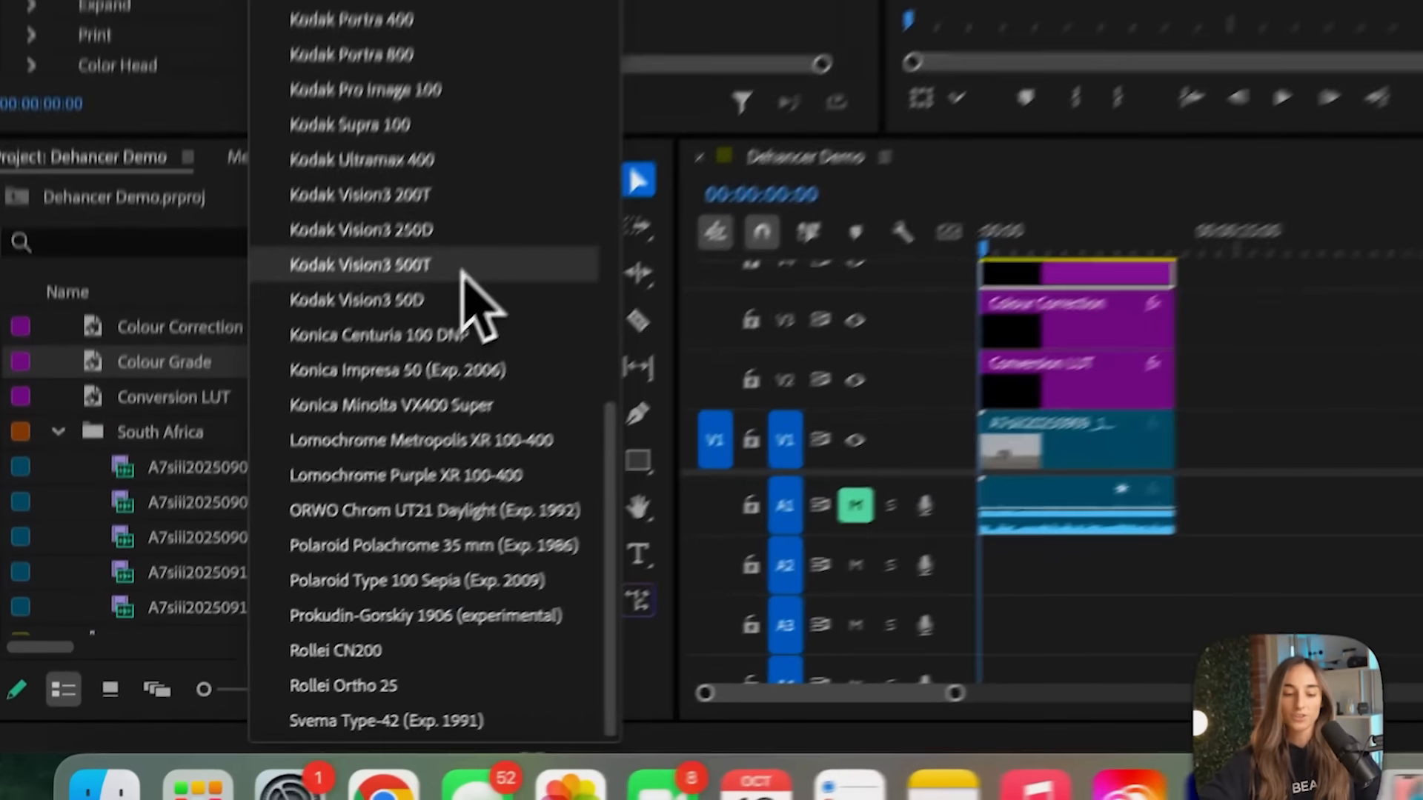
left_click(312, 478)
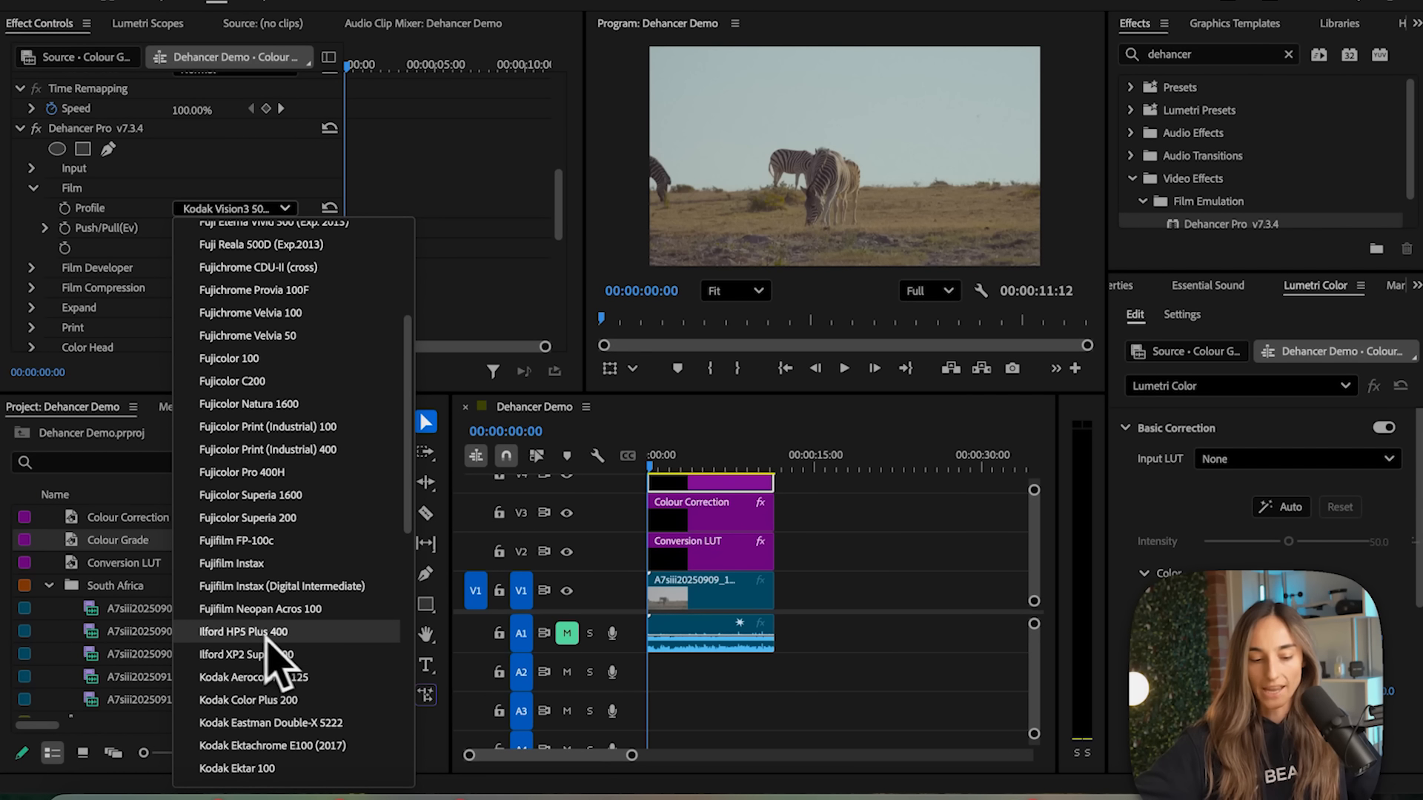
left_click(322, 634)
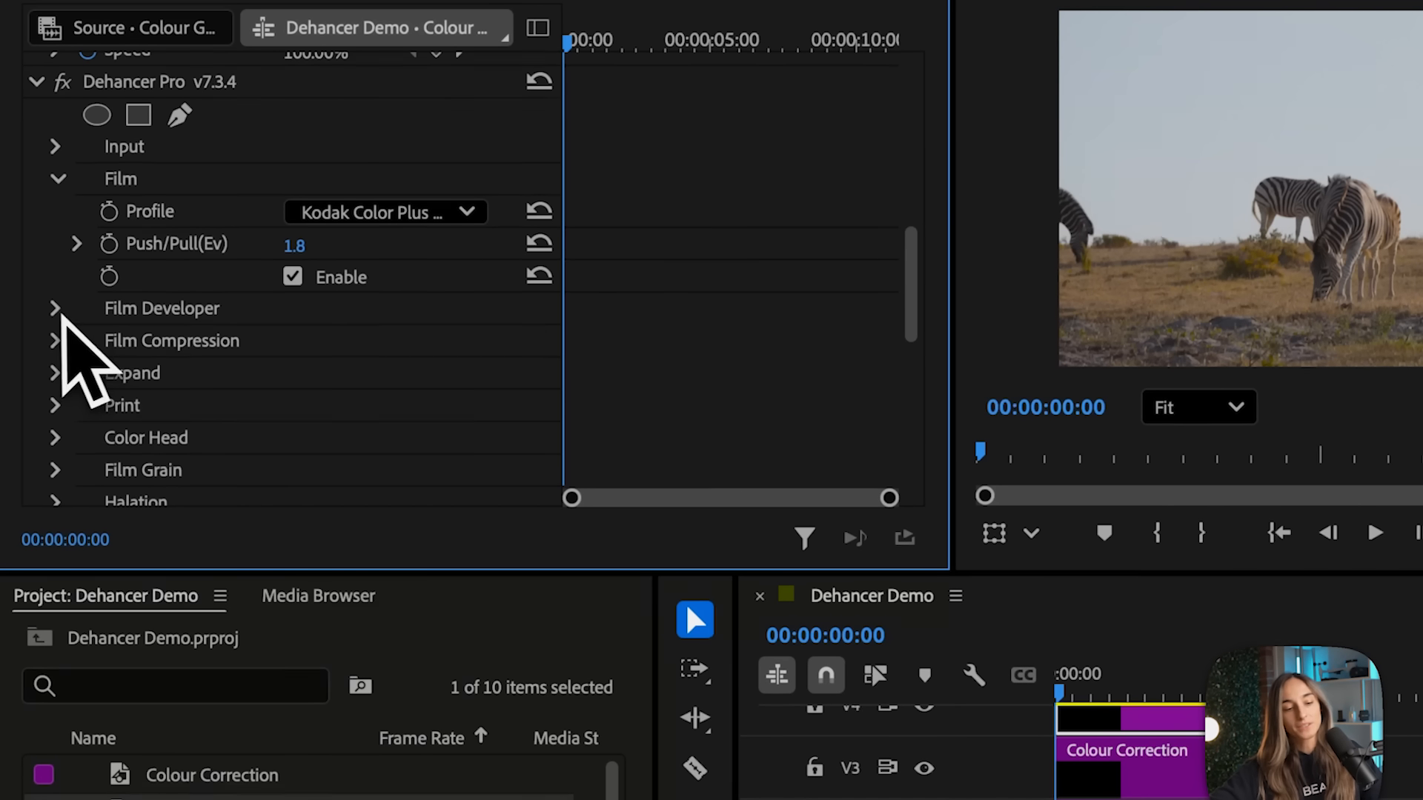
- Open the Film Developer settings and raise Contrast Boost to 53
left_click(55, 309)
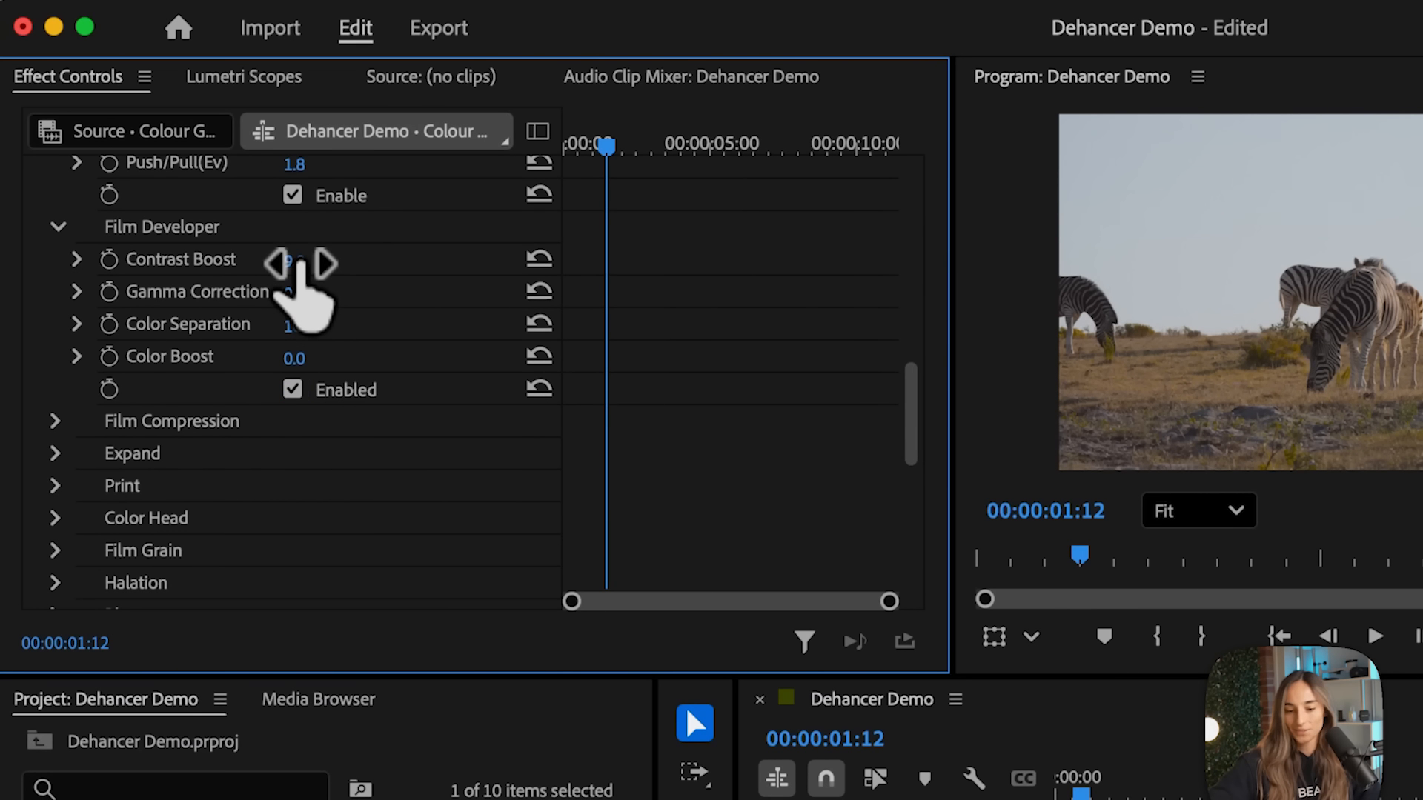
left_click_drag(300, 263, 315, 264)
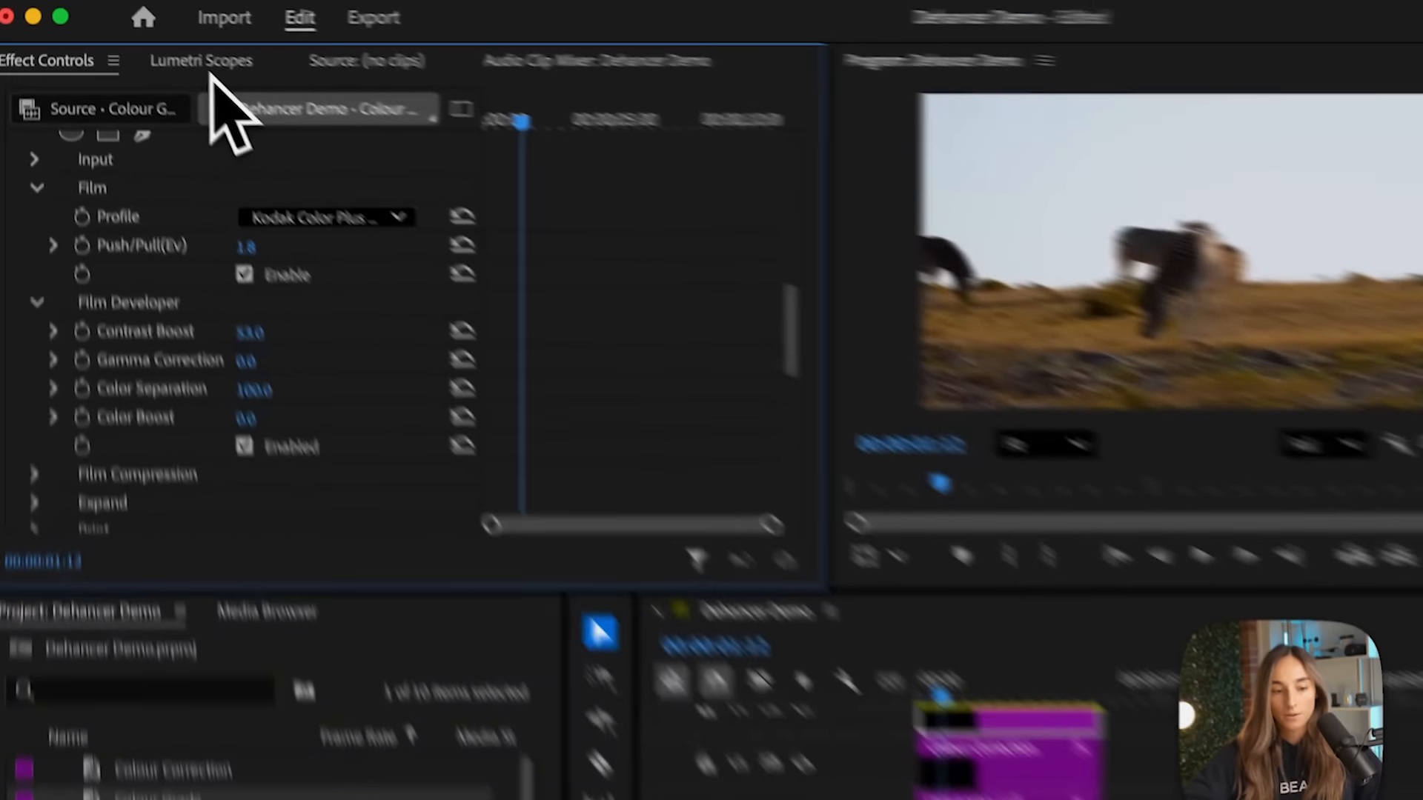
- Dock Lumetri Scopes with the Effects panel above Lumetri Color and enlarge it to read the waveform and vectorscope
left_click(148, 23)
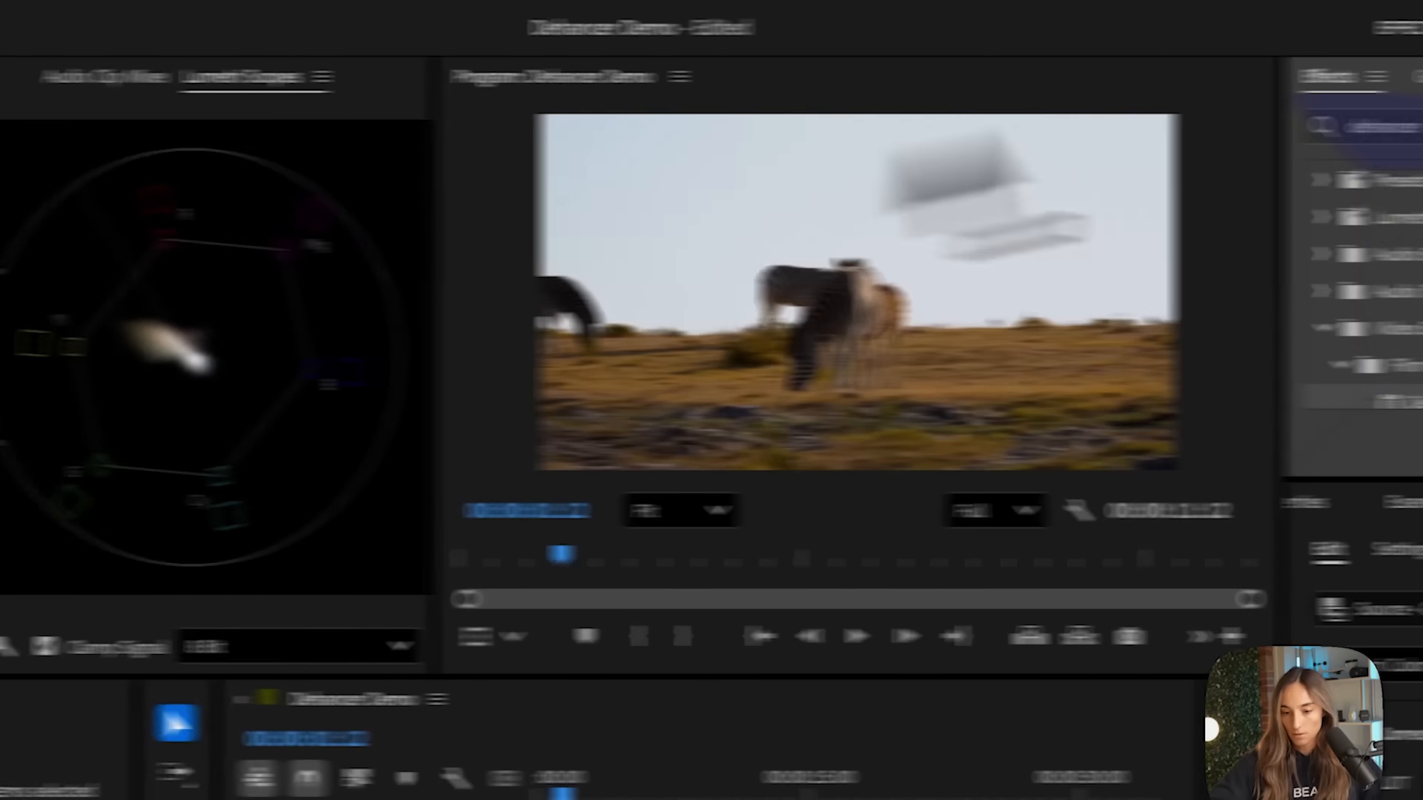
left_click_drag(926, 140, 1394, 78)
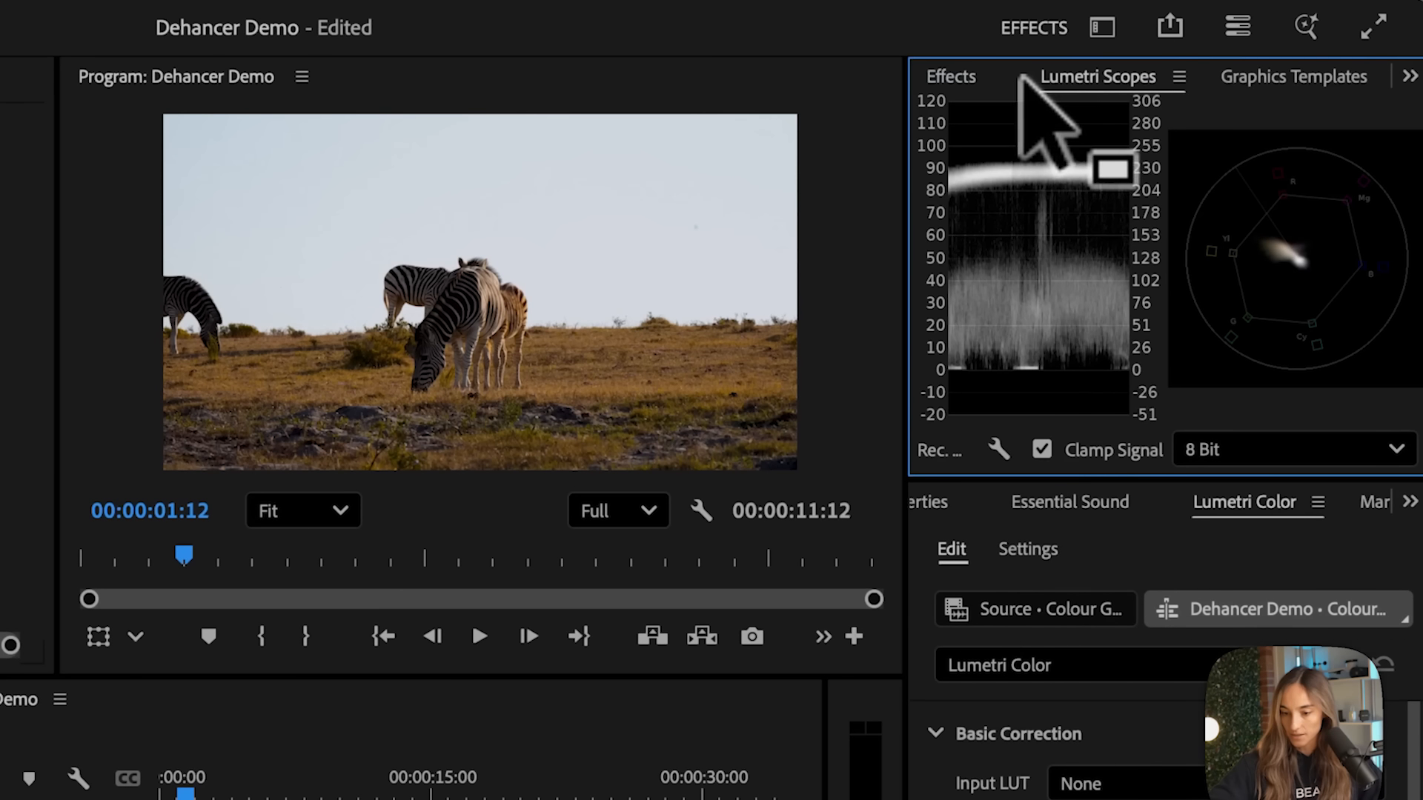
left_click_drag(1021, 74, 918, 348)
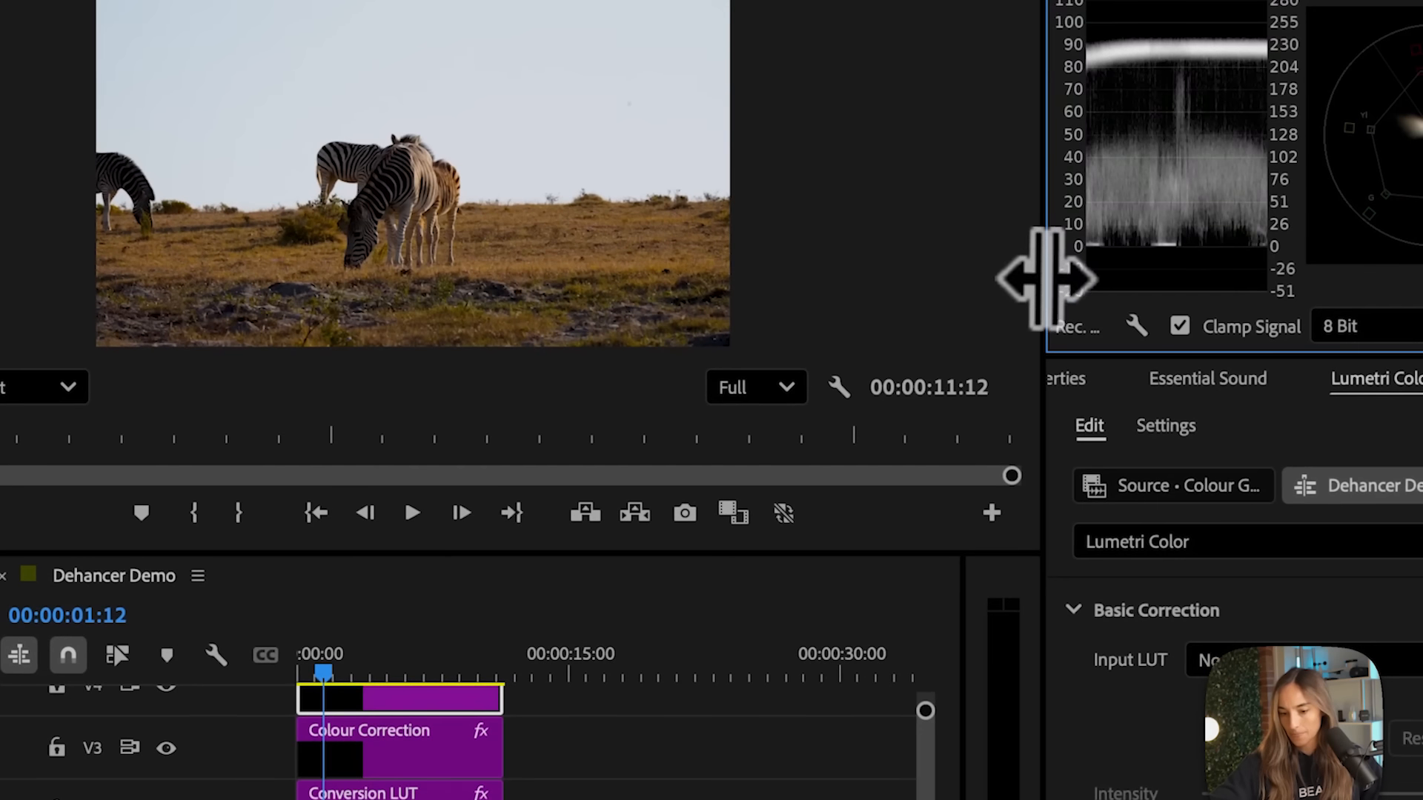
left_click_drag(1049, 280, 688, 244)
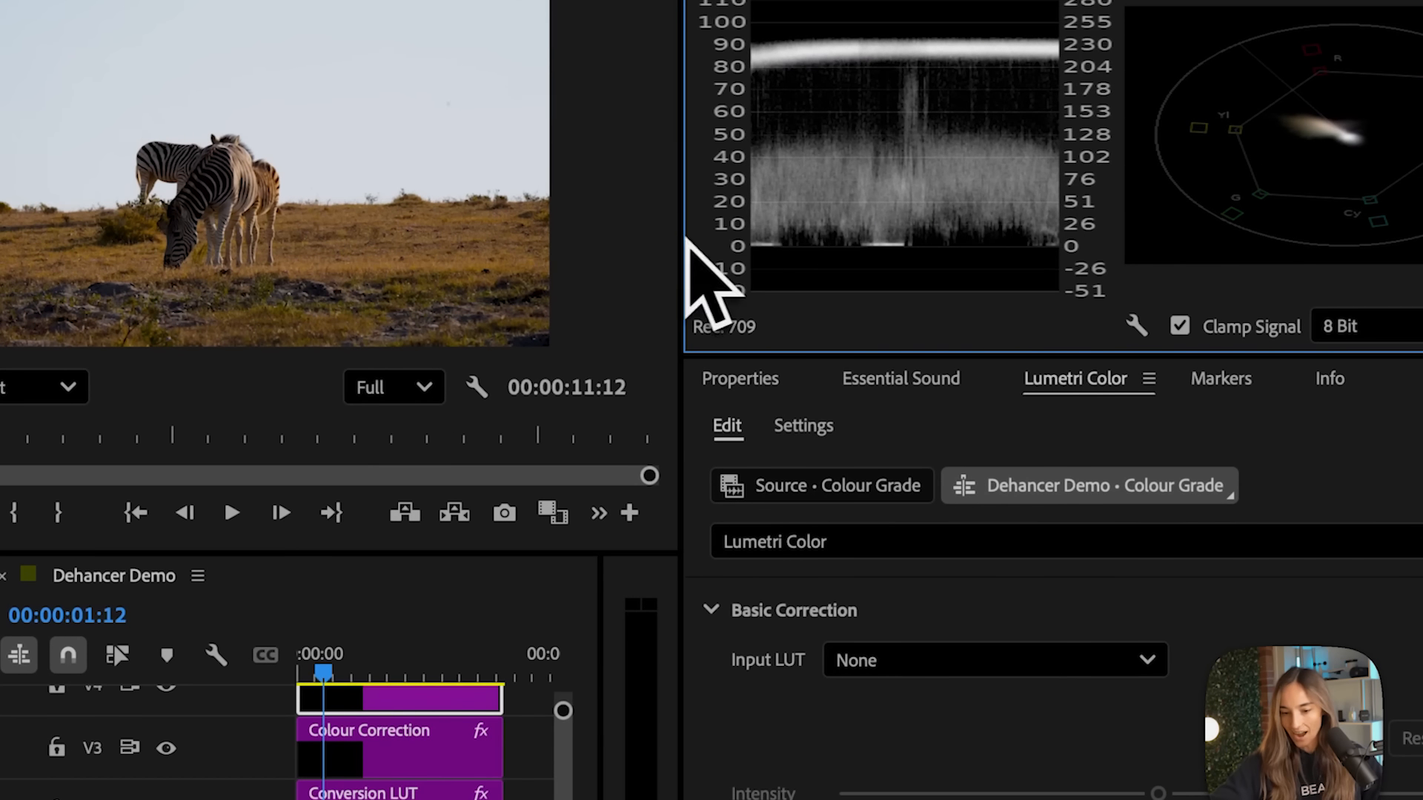
left_click_drag(826, 356, 836, 523)
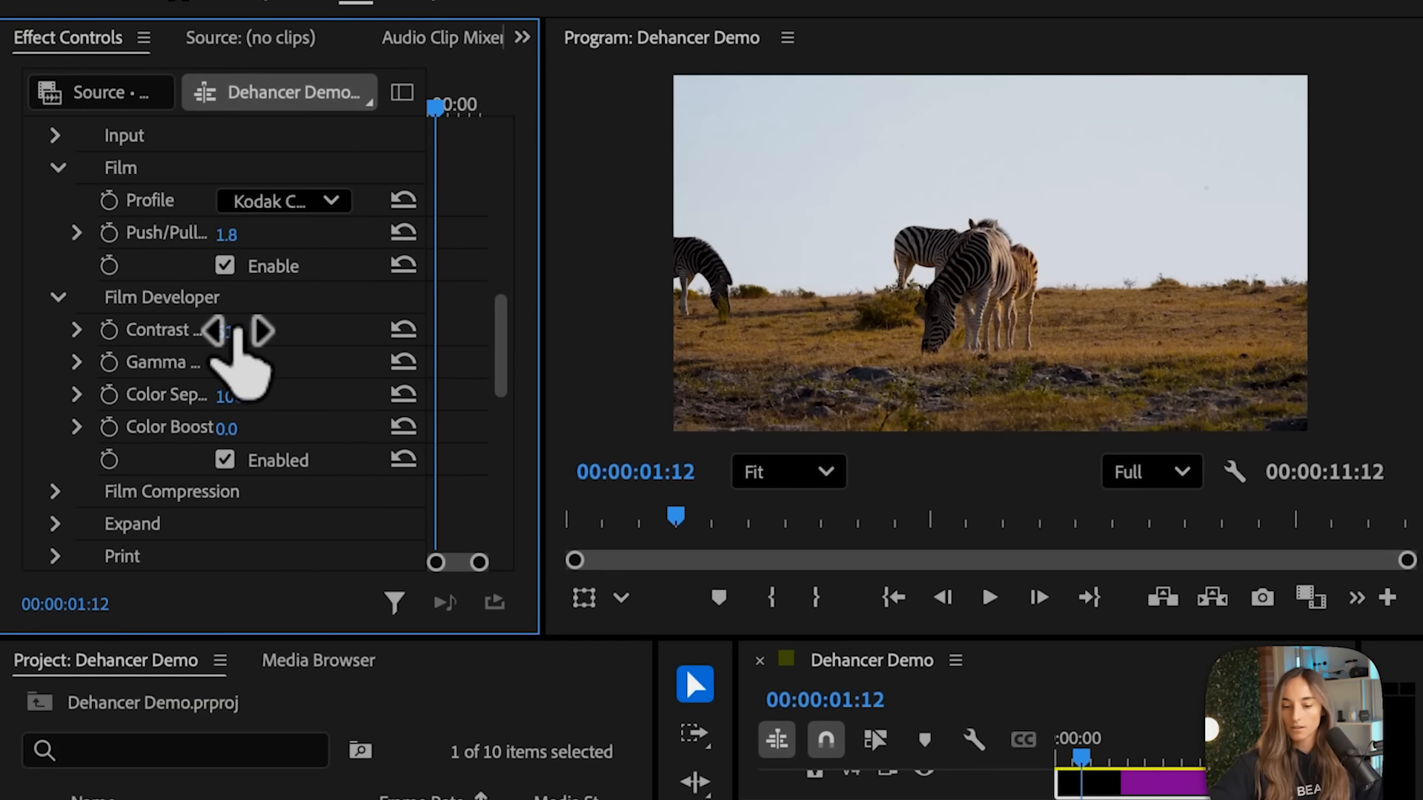
- Lower the Film Developer Contrast Boost to 24, judging the shadows and highlights on the waveform
left_click_drag(235, 329, 213, 331)
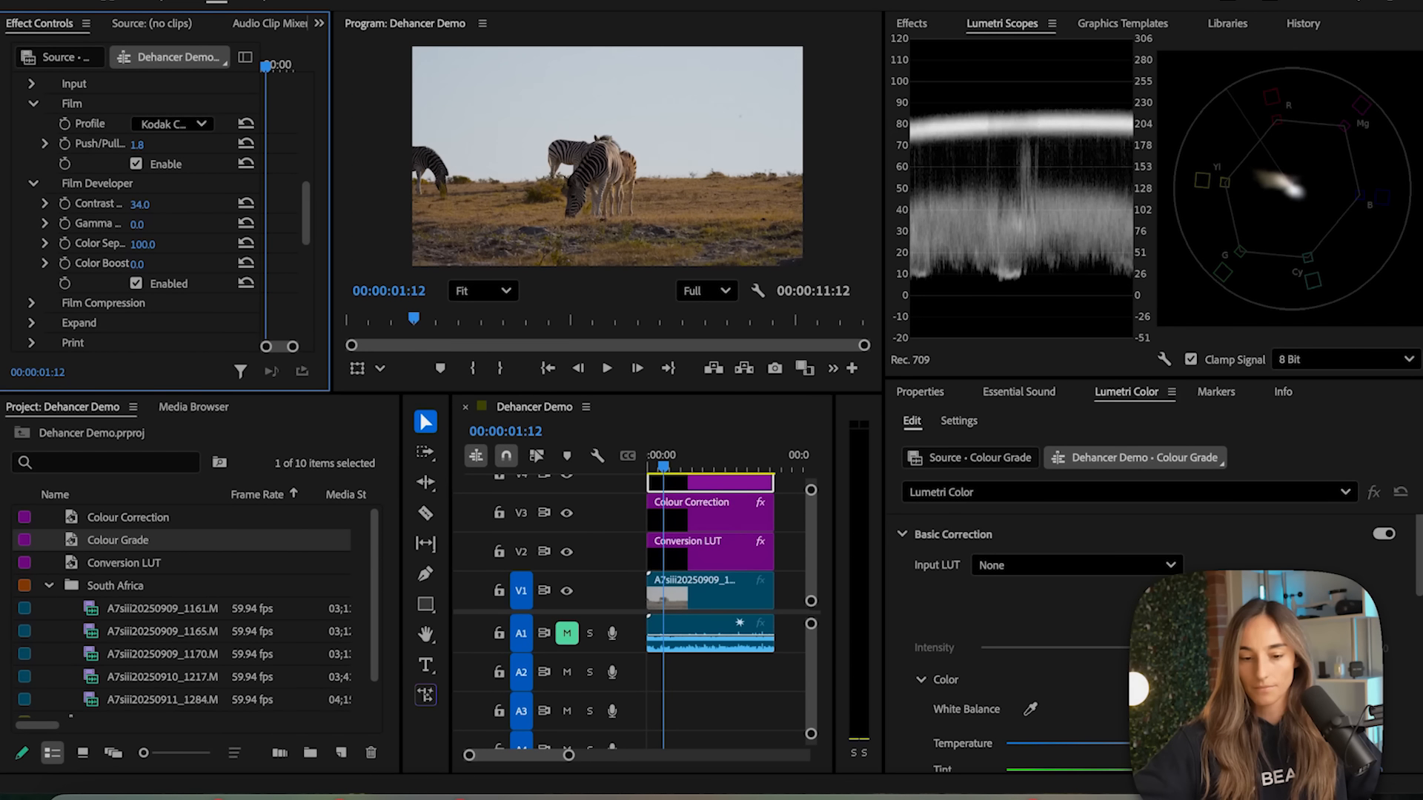
left_click_drag(139, 205, 137, 205)
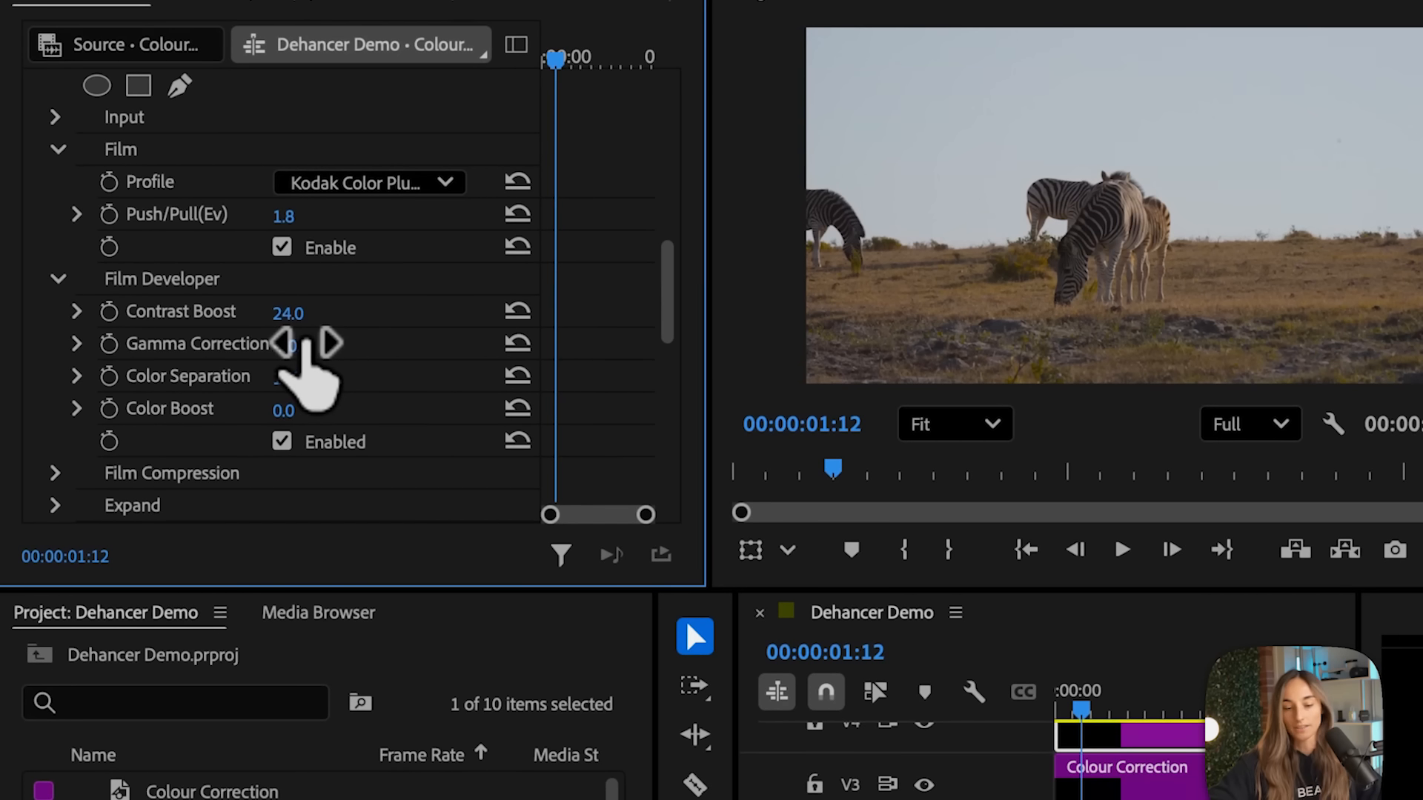
- Set the Film Developer Gamma Correction to 20 and Color Boost to 52
left_click_drag(306, 344, 275, 344)
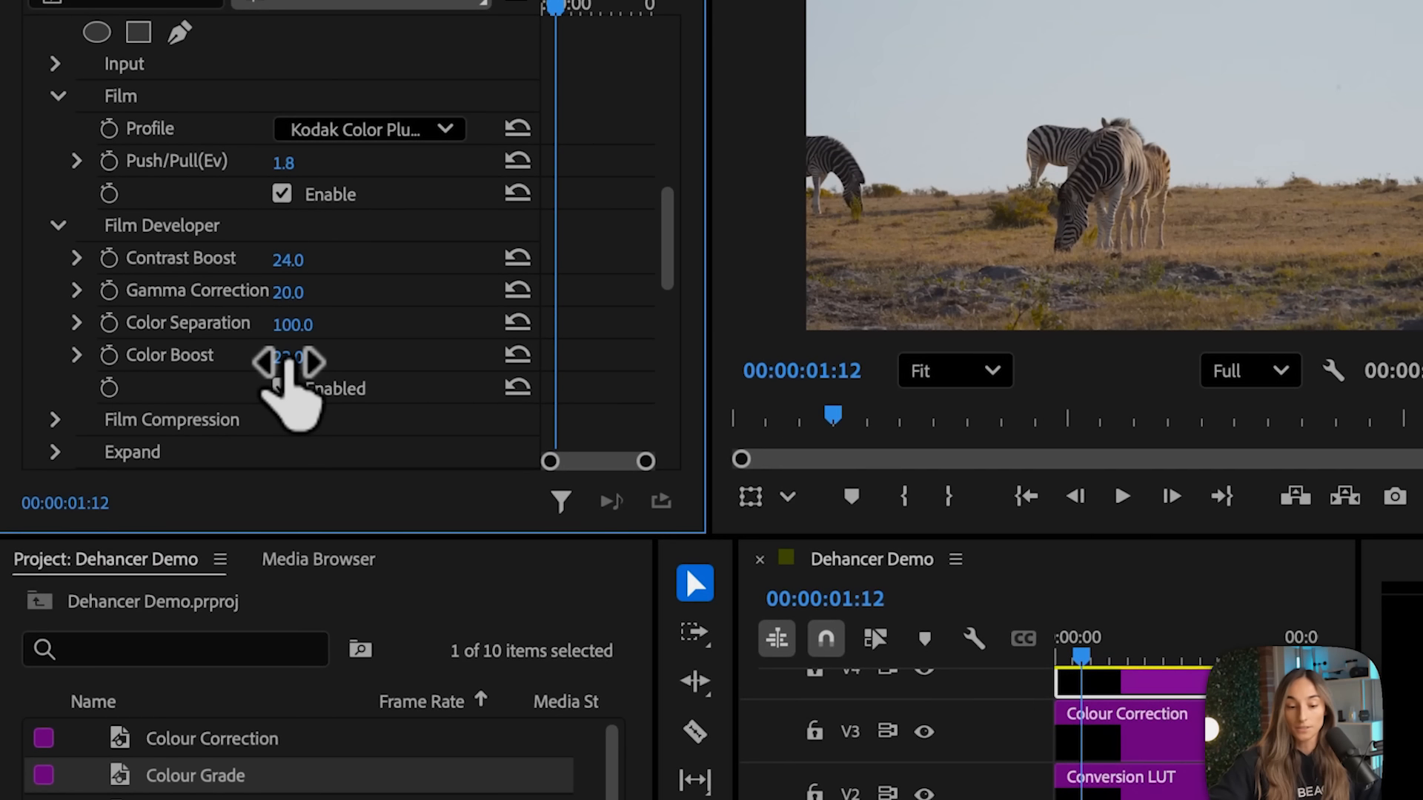
left_click_drag(289, 363, 384, 363)
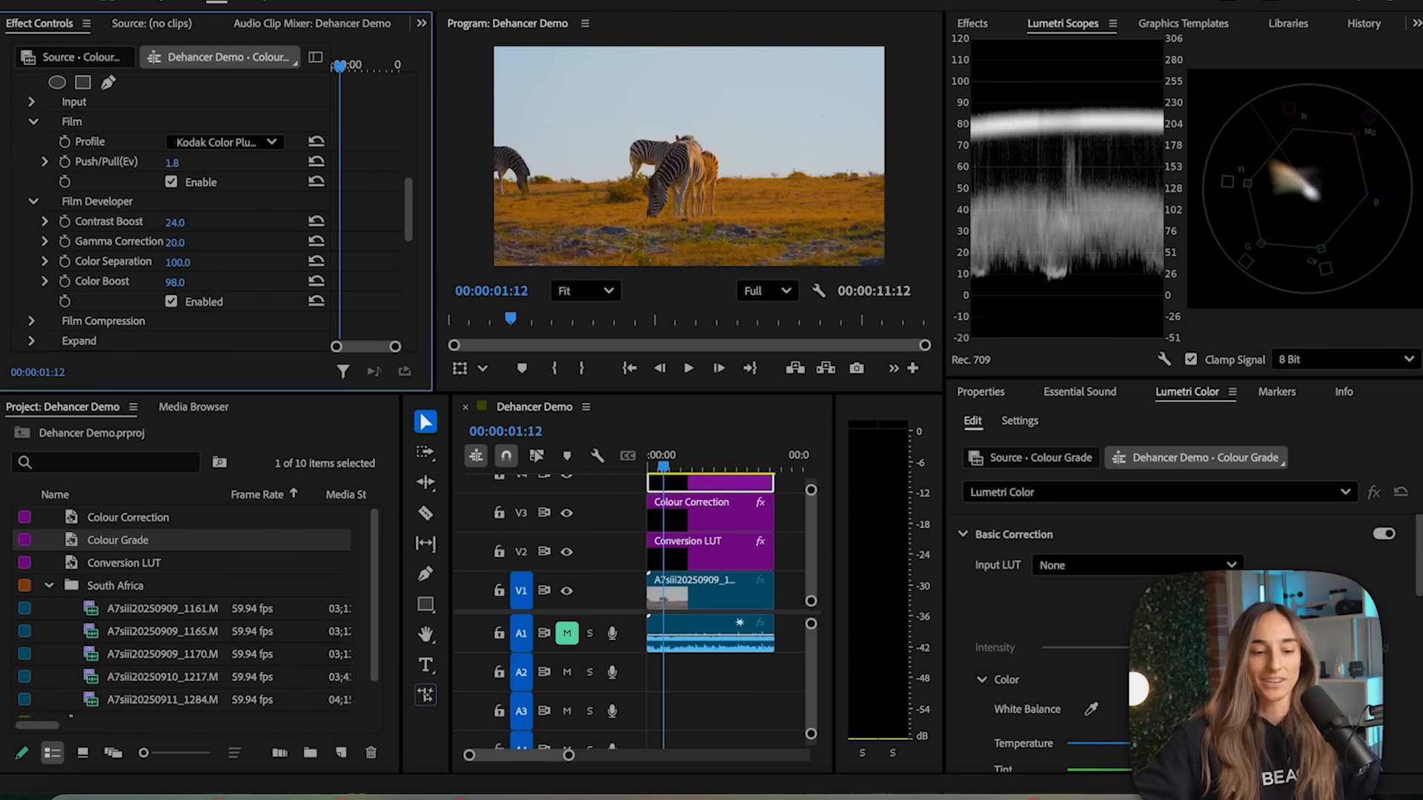
left_click_drag(175, 282, 160, 283)
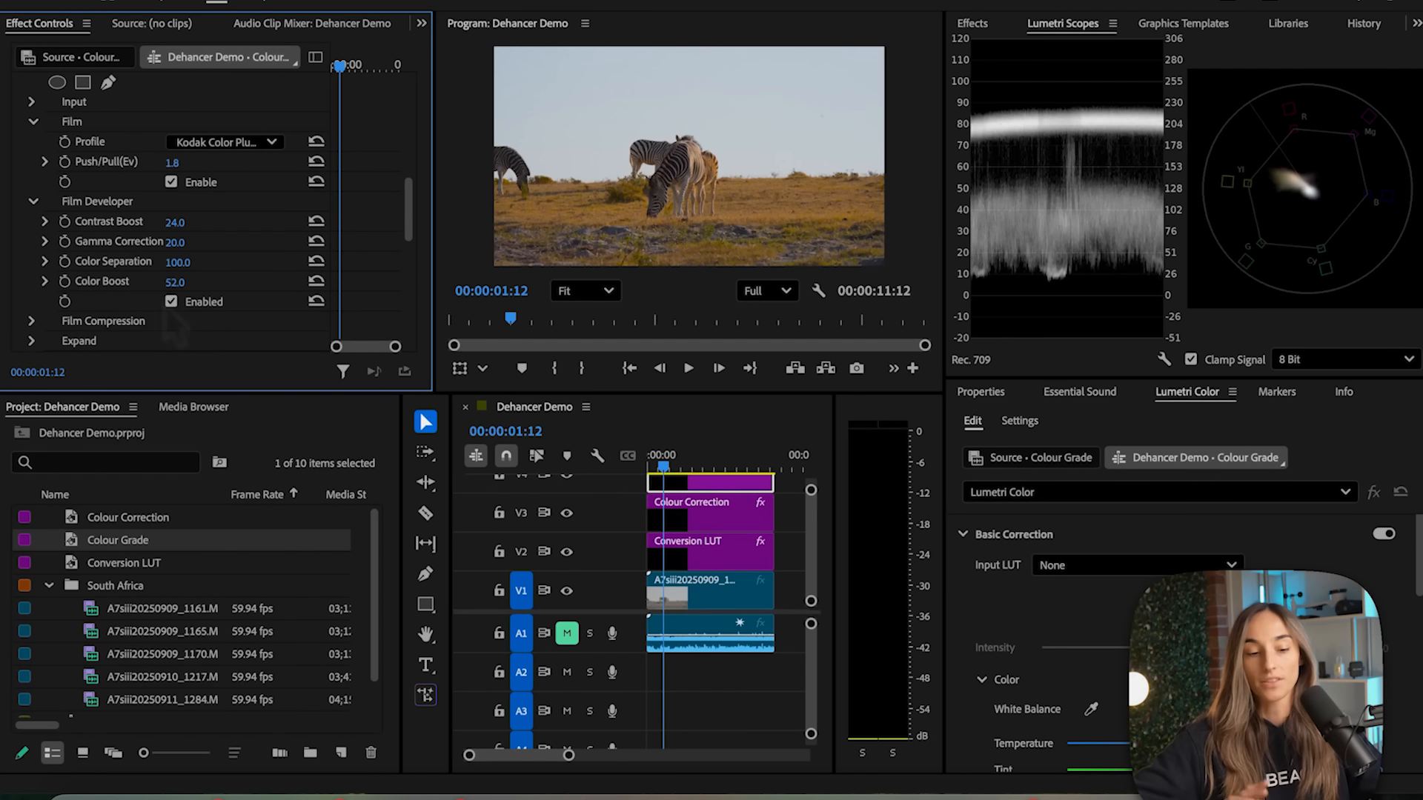
- Compare the image with Film Developer disabled and enabled, leaving it enabled
left_click(170, 302)
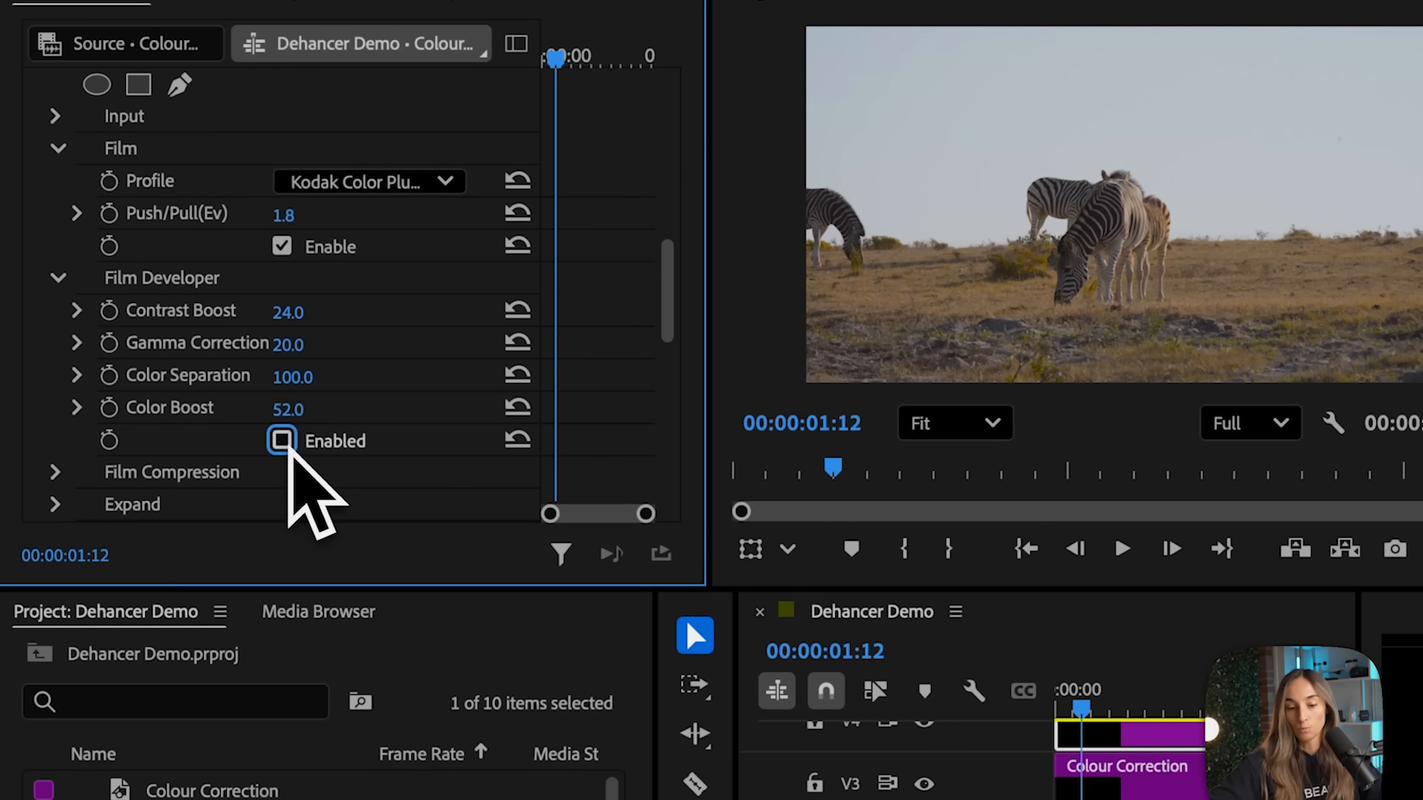
left_click(289, 444)
left_click(289, 445)
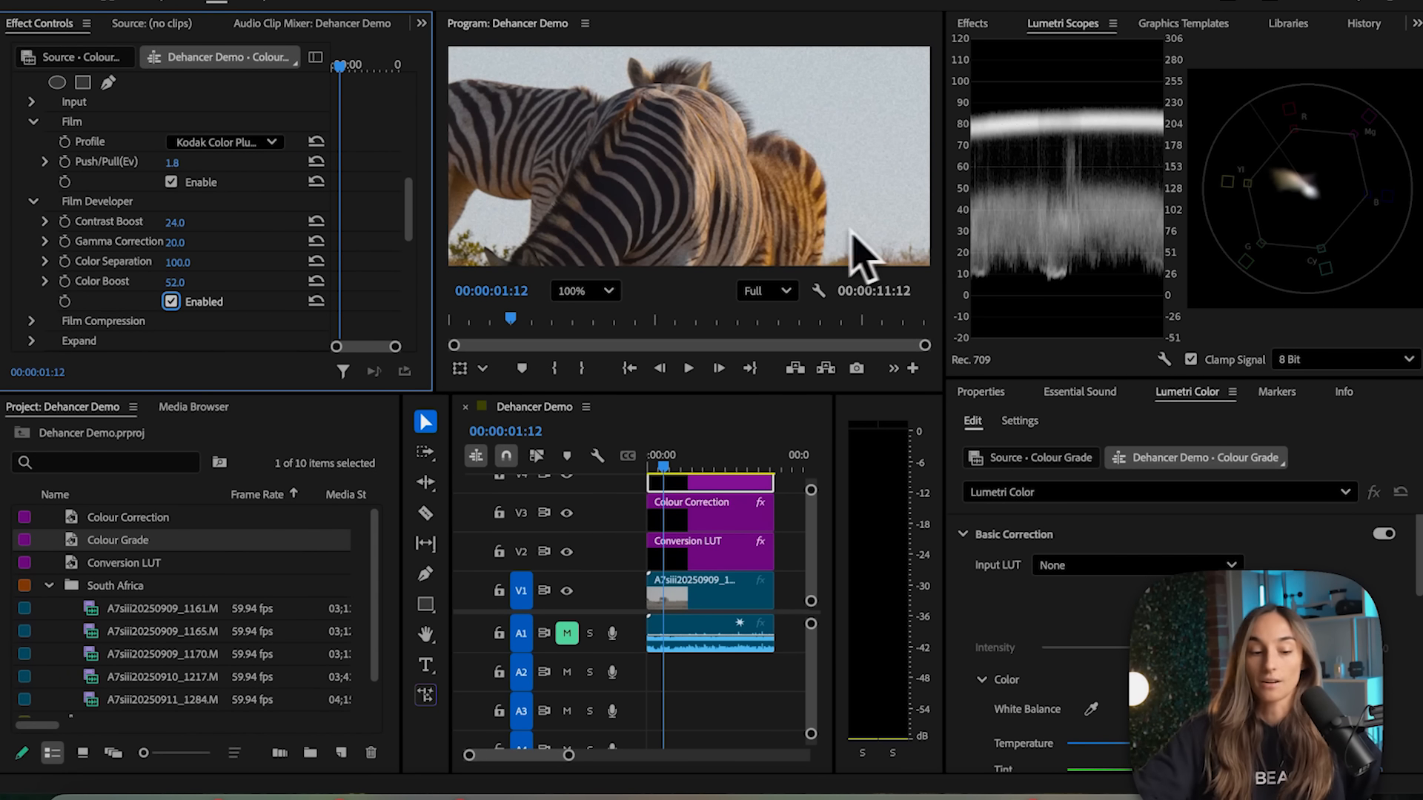
- Enlarge the effect settings and preview area vertically and reduce the Film Developer Contrast Boost to 15
left_click_drag(293, 392, 302, 494)
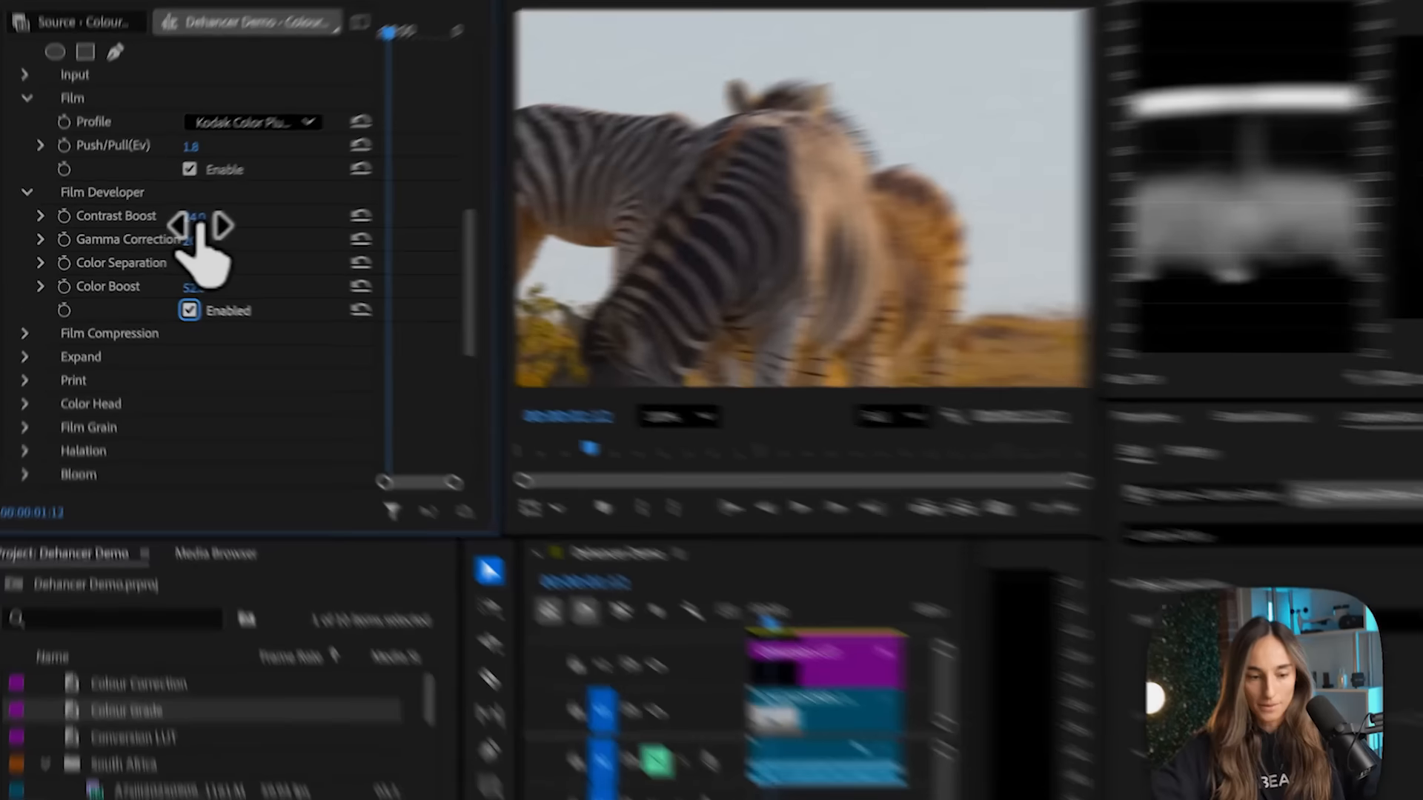
left_click_drag(183, 228, 181, 227)
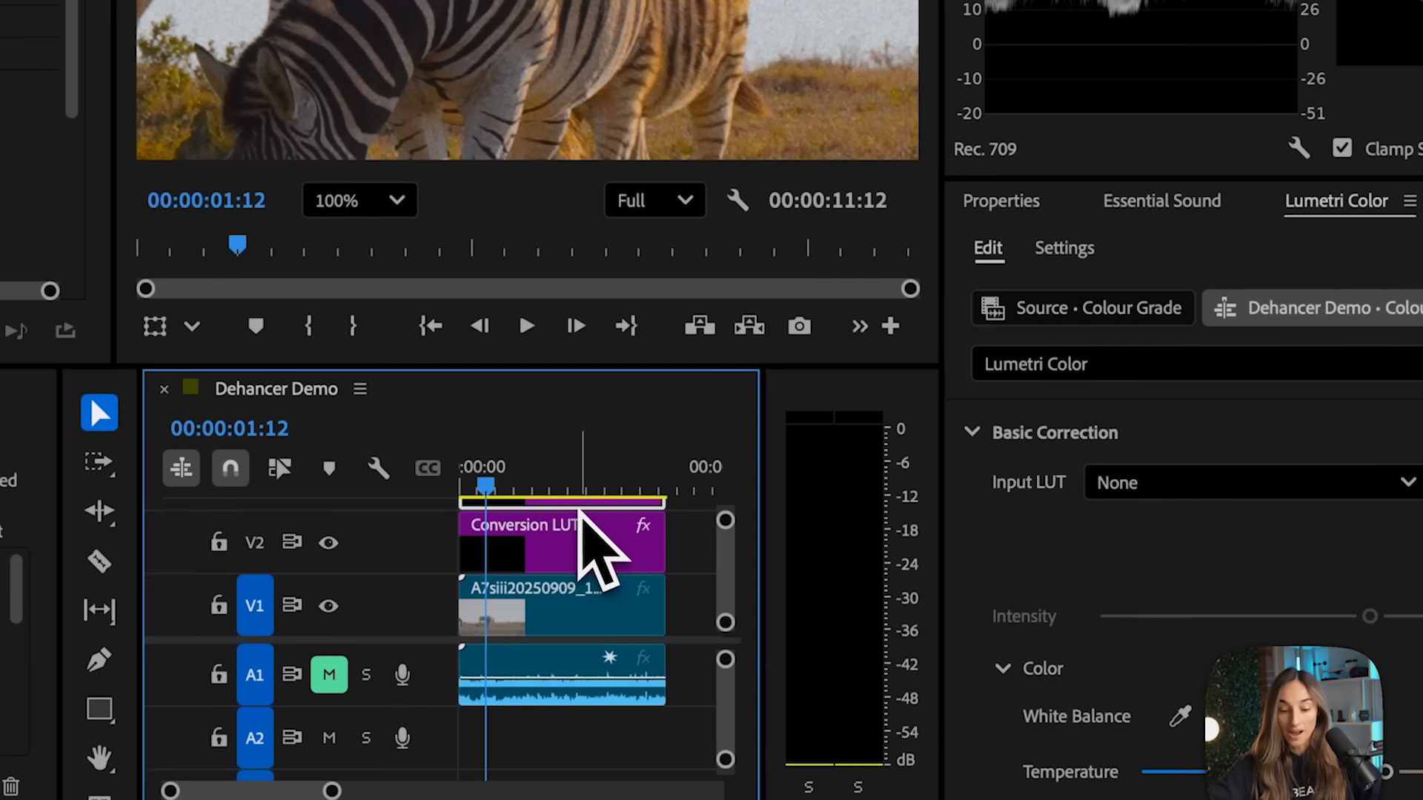
- Select the Colour Correction layer and slightly lower the yellow peak on its Hue vs Sat curve
left_click(578, 511)
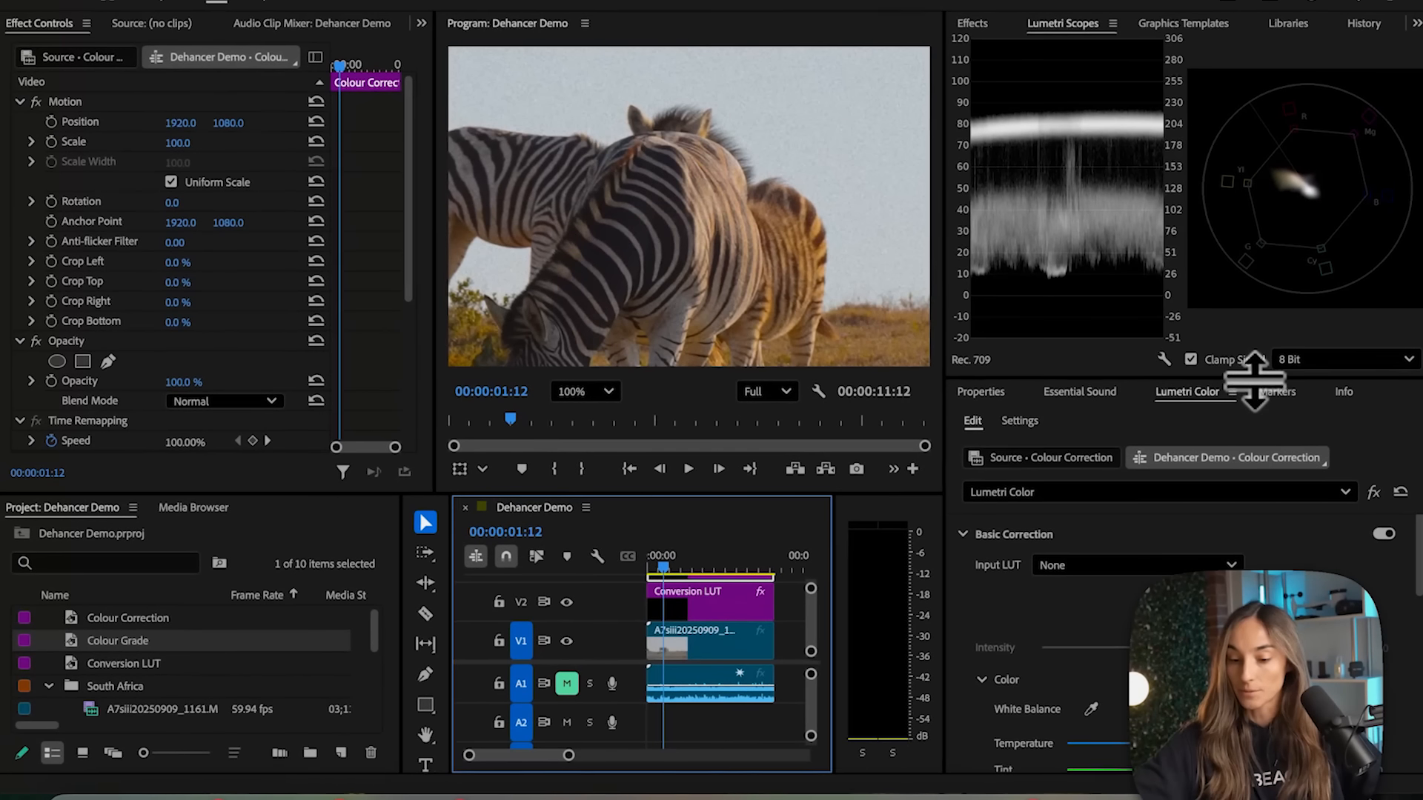
scroll(1398, 667, "down", 5)
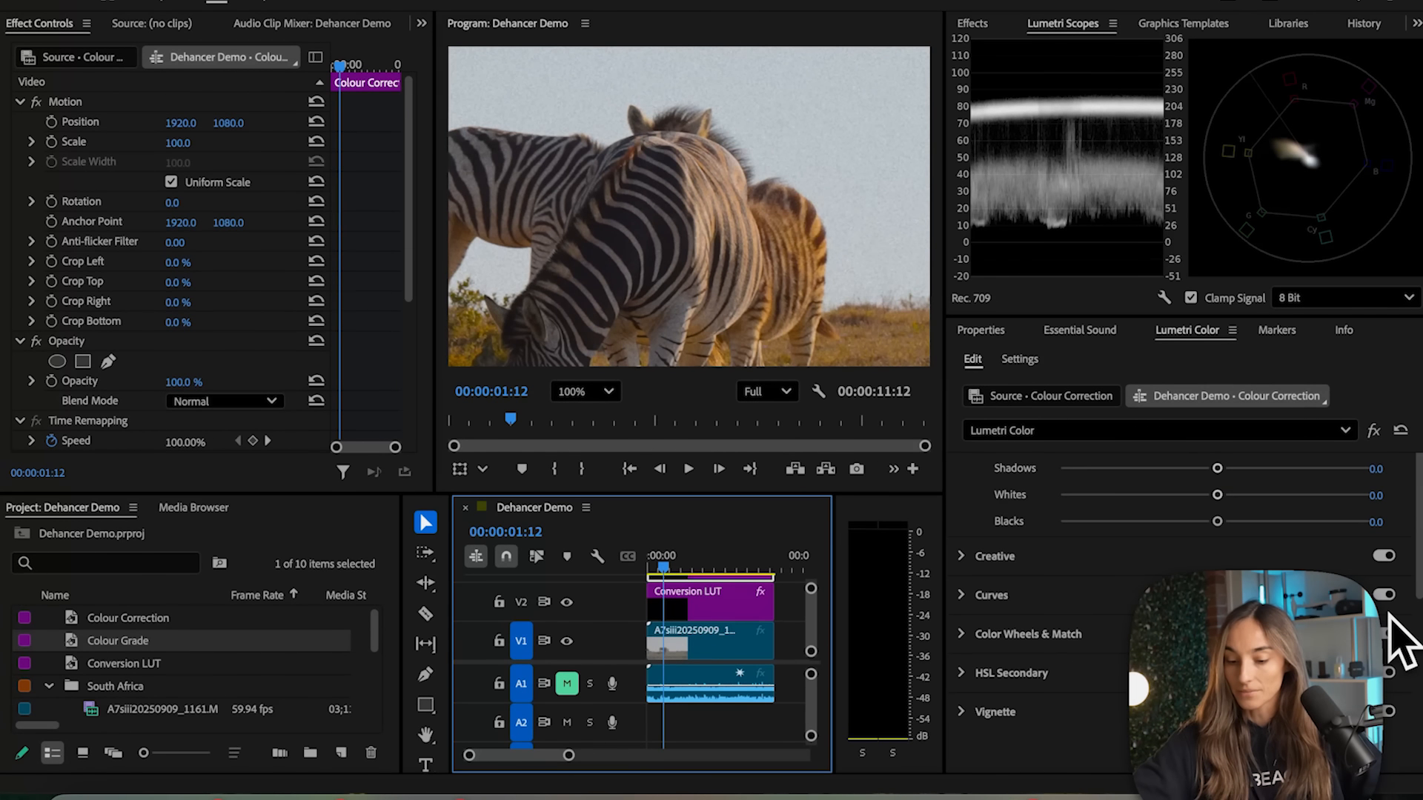
scroll(1397, 712, "up", 2)
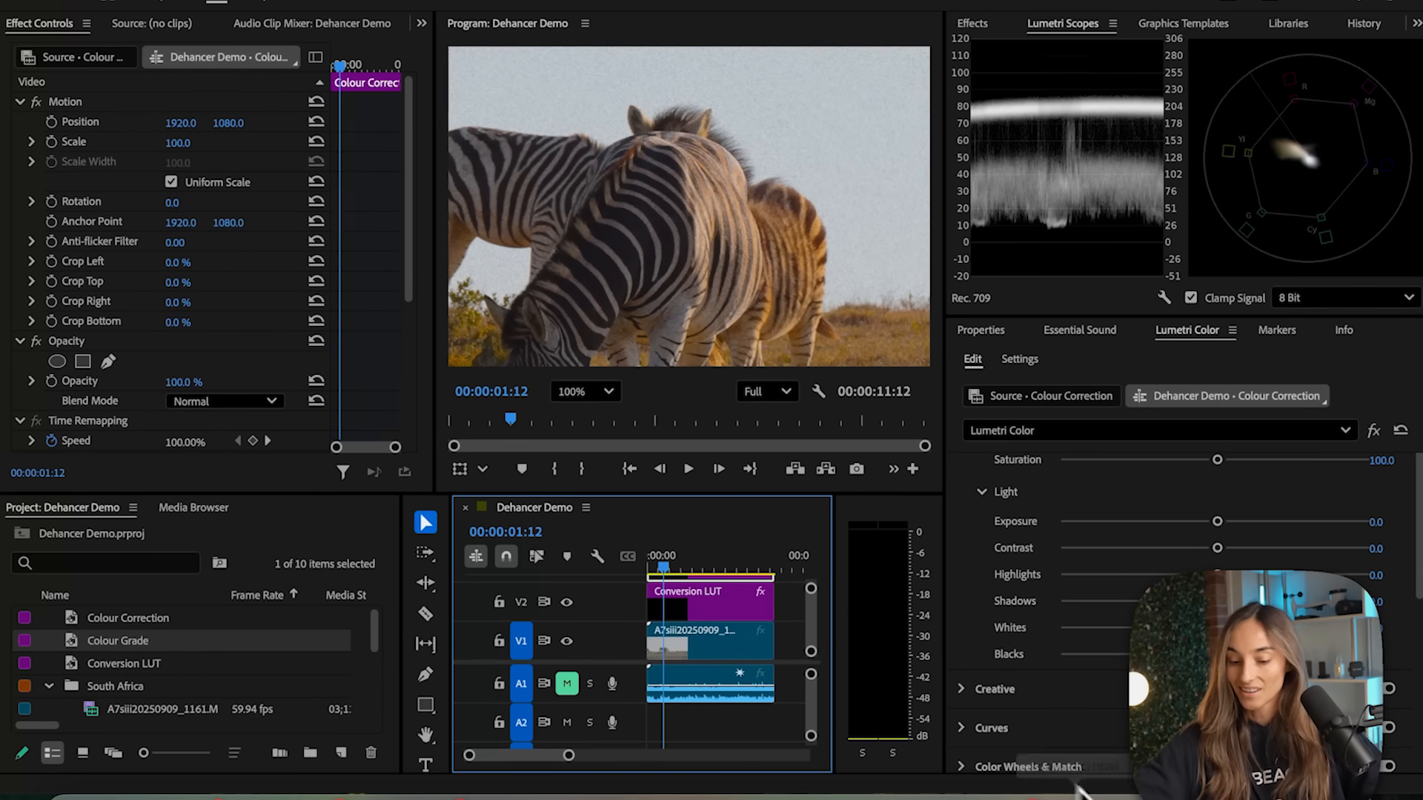
scroll(863, 712, "down", 10)
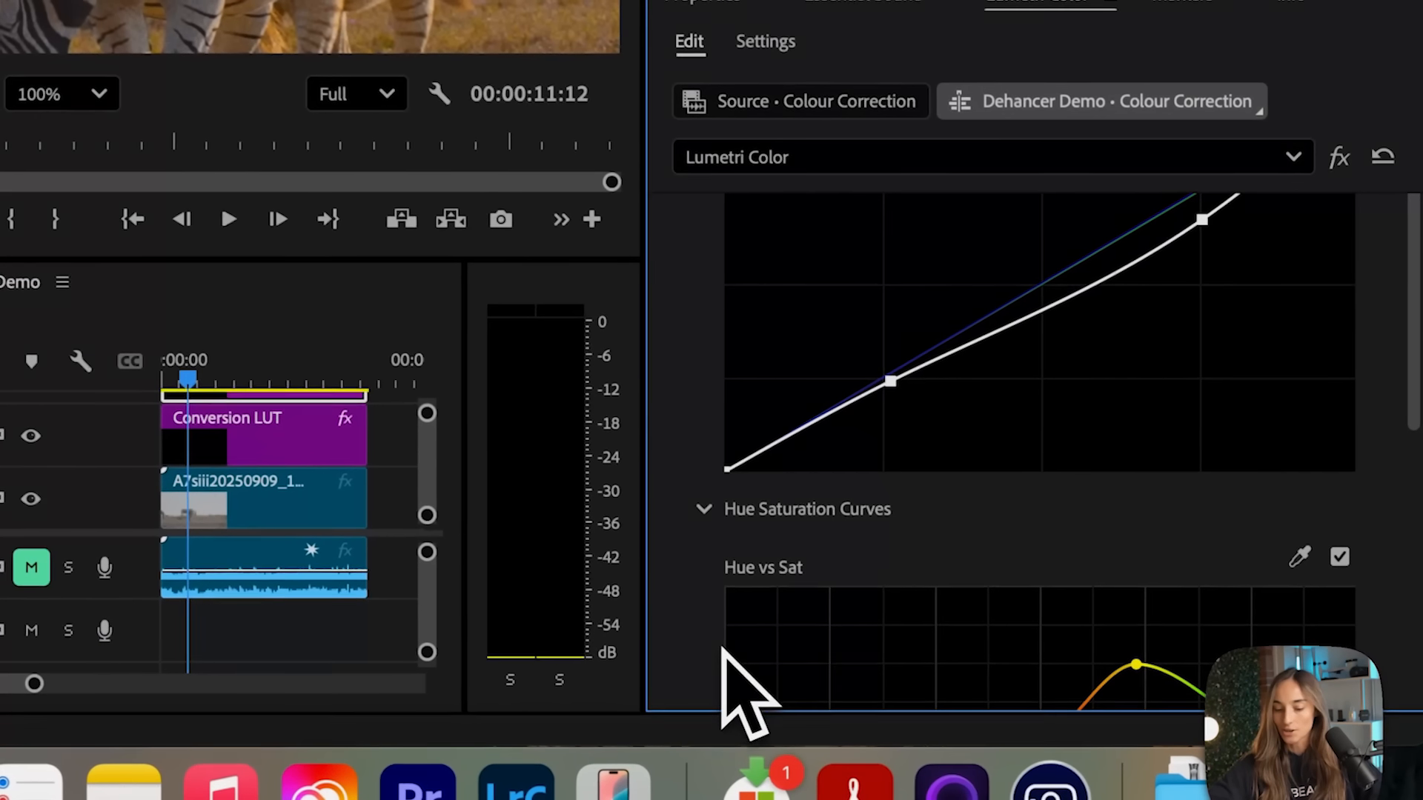
left_click_drag(1135, 448, 1142, 466)
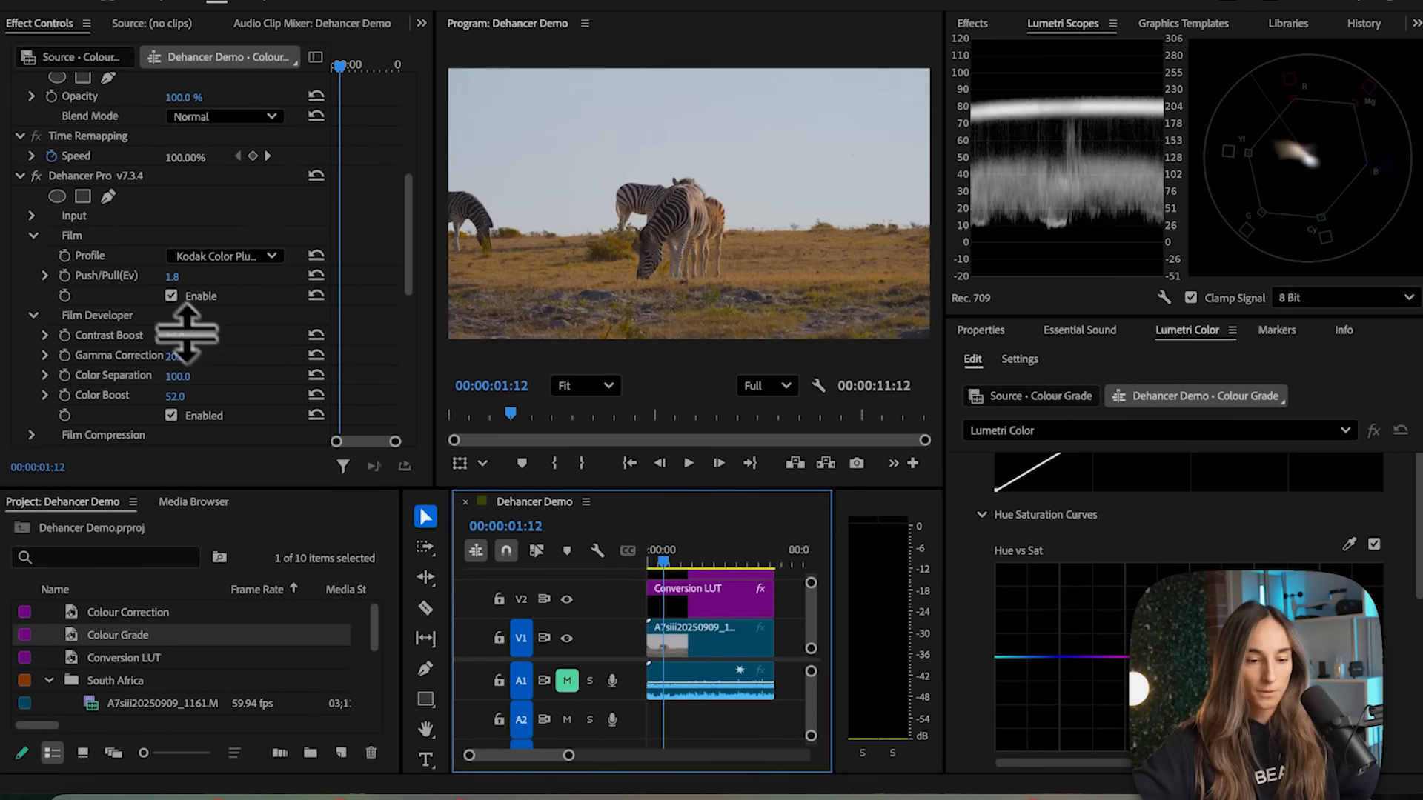
- Compare the Colour Grade layer with Film Developer off and on, and open the Film Compression settings
scroll(175, 341, "down", 3)
left_click(172, 300)
left_click(260, 384)
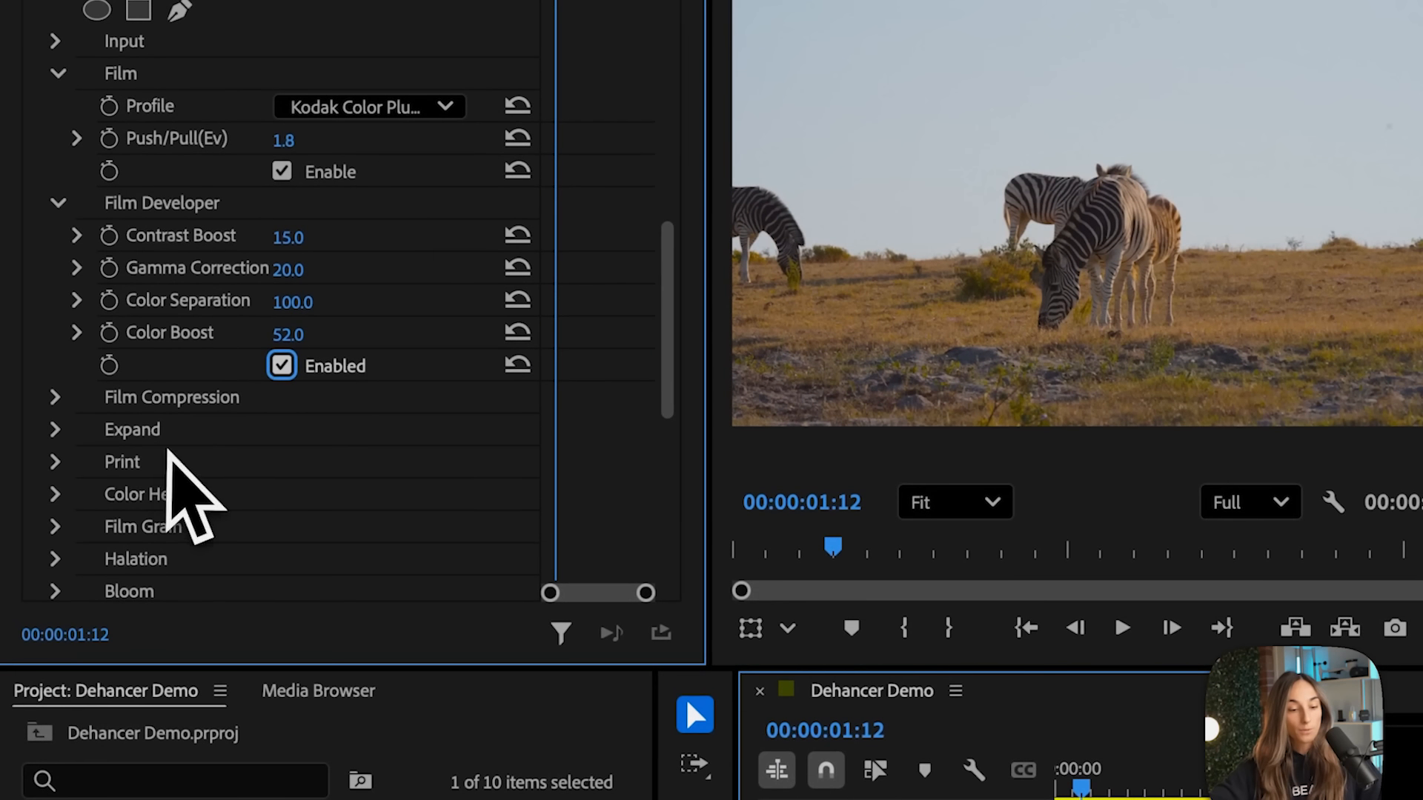
left_click(56, 398)
scroll(223, 475, "down", 1)
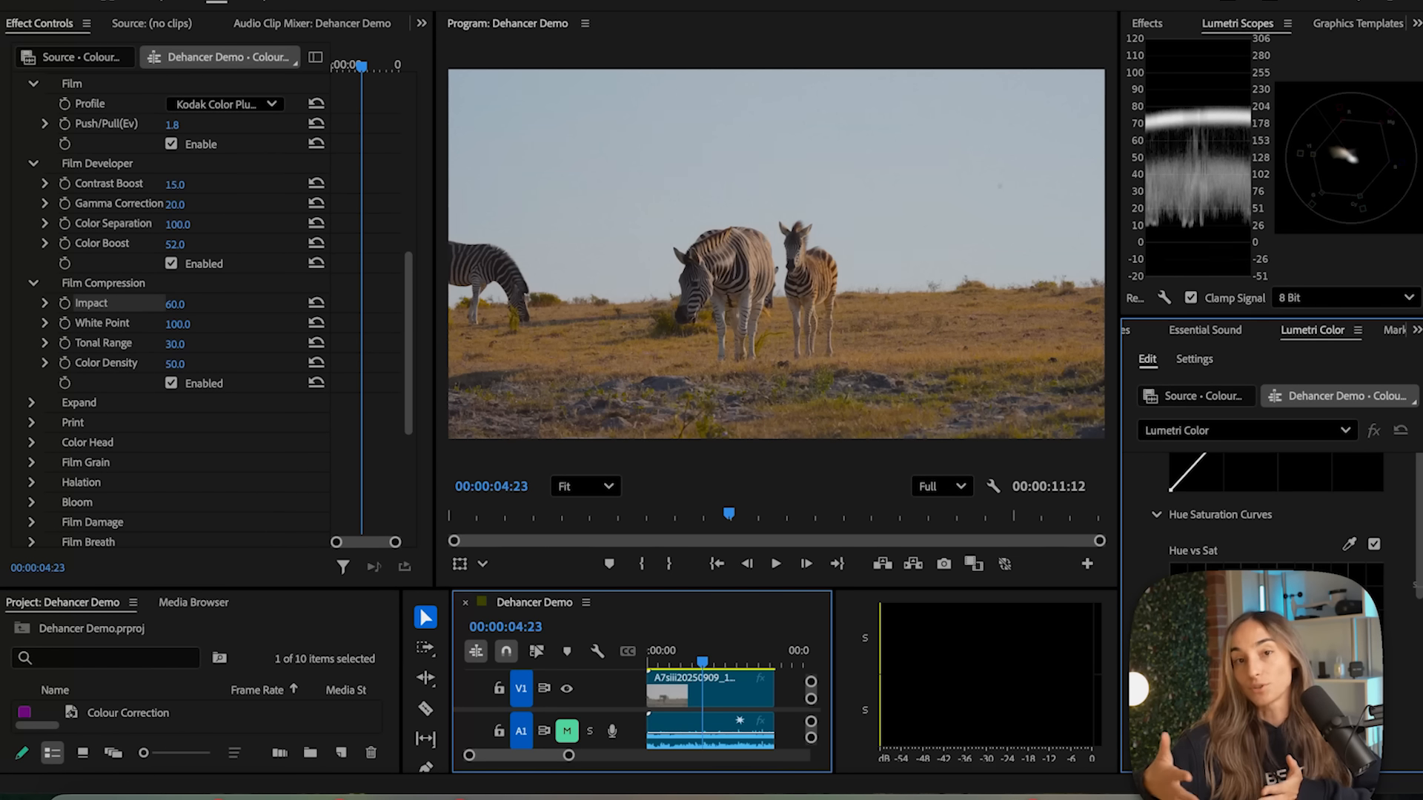
- Set the Film Compression Impact to 78, White Point to 79, Tonal Range to 52 and Color Density to 0
left_click(176, 305)
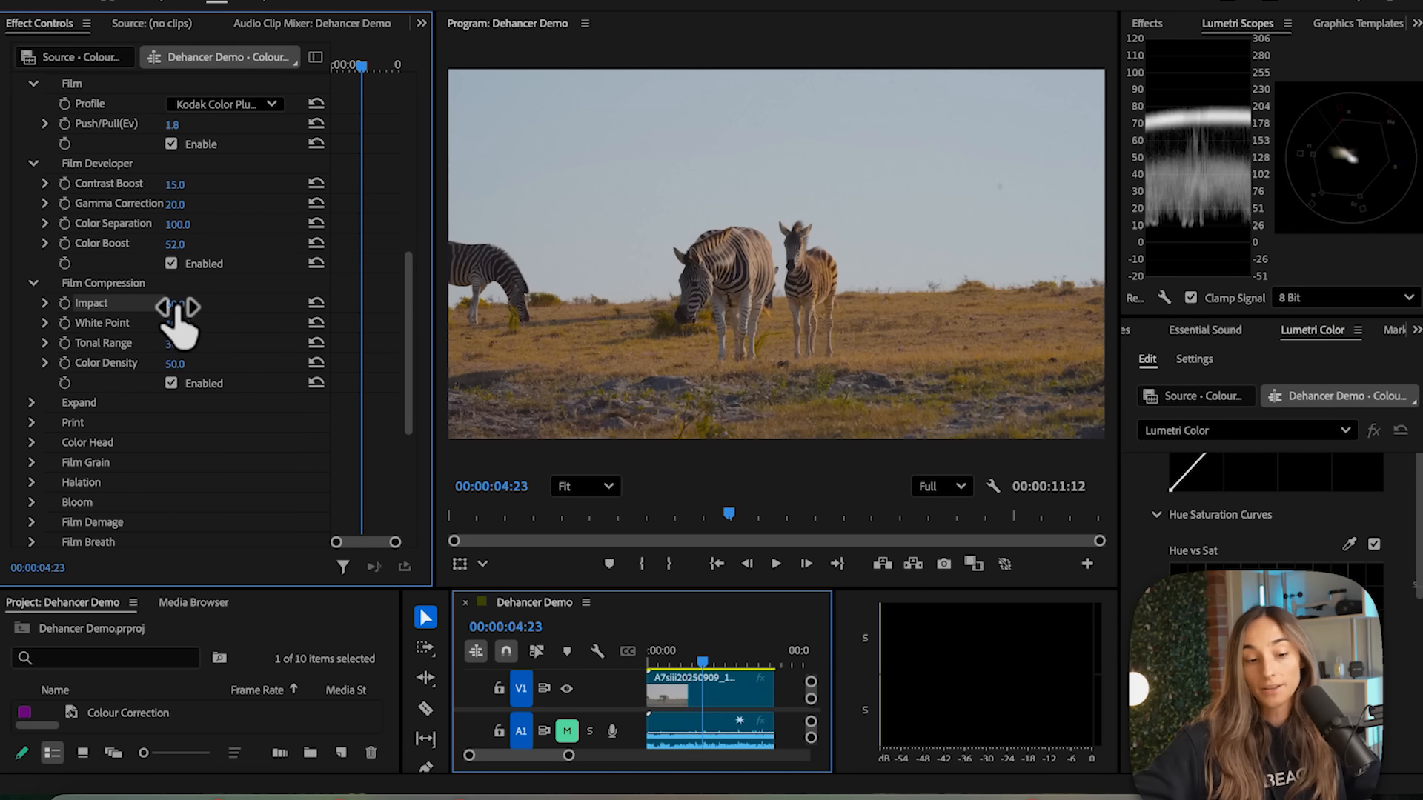
left_click_drag(178, 305, 190, 306)
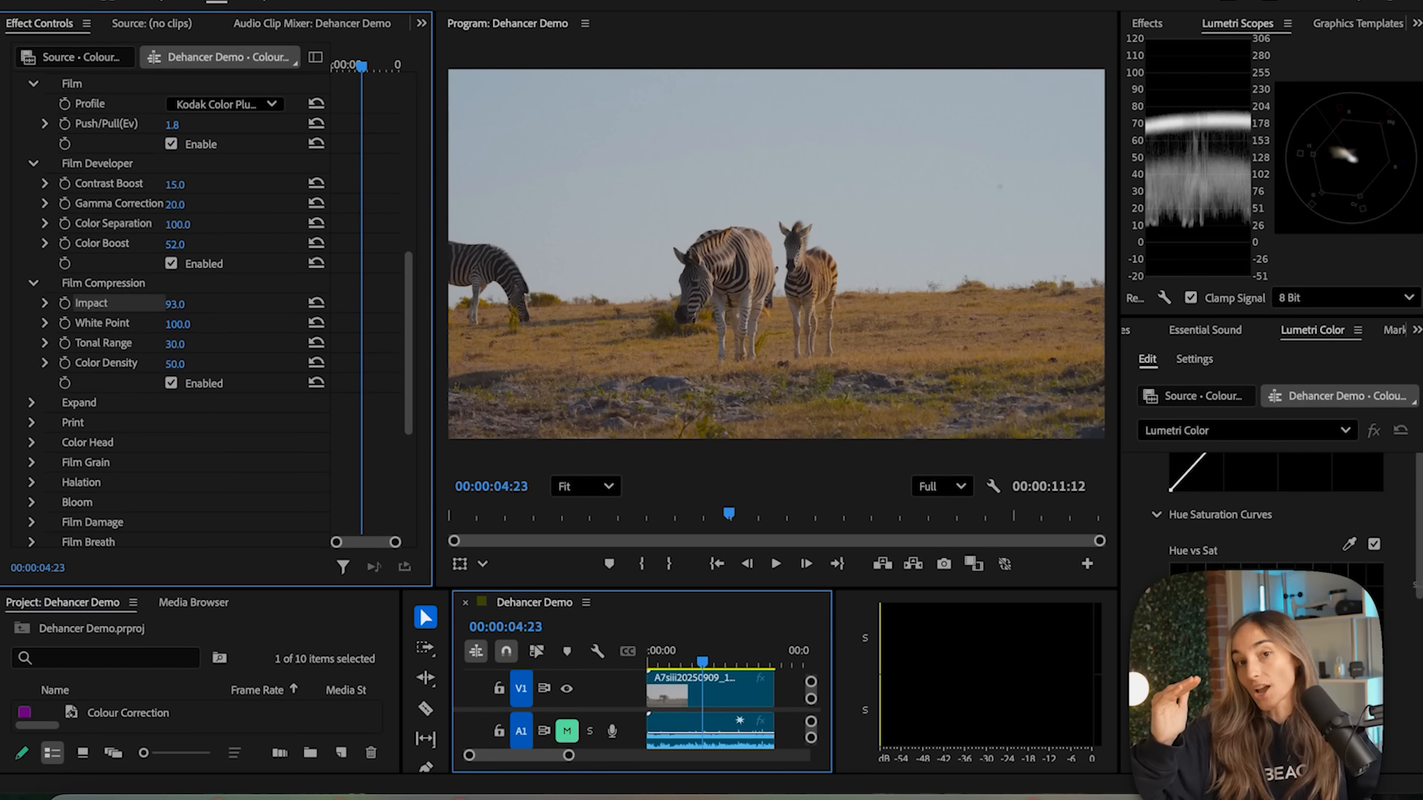
left_click_drag(179, 305, 183, 305)
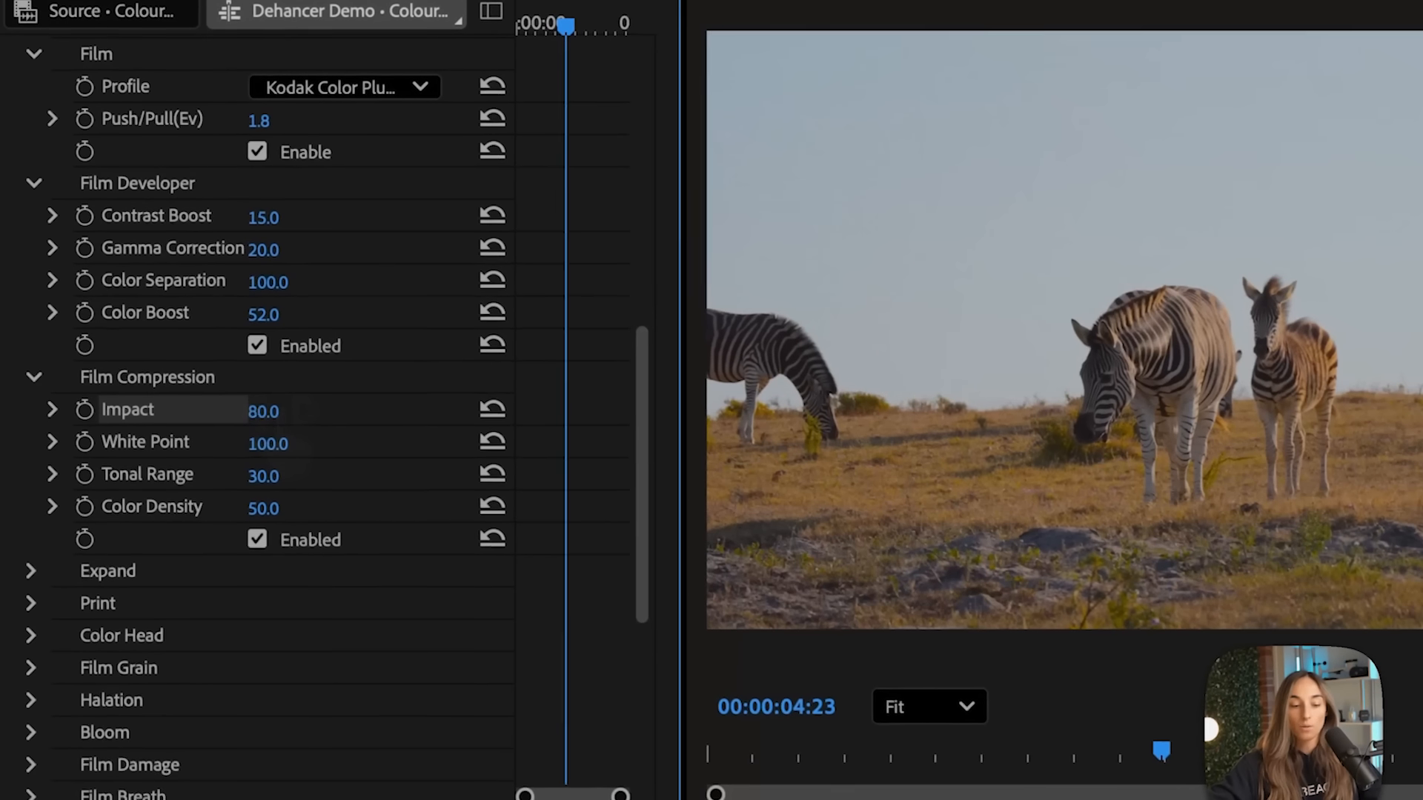
left_click_drag(264, 412, 134, 412)
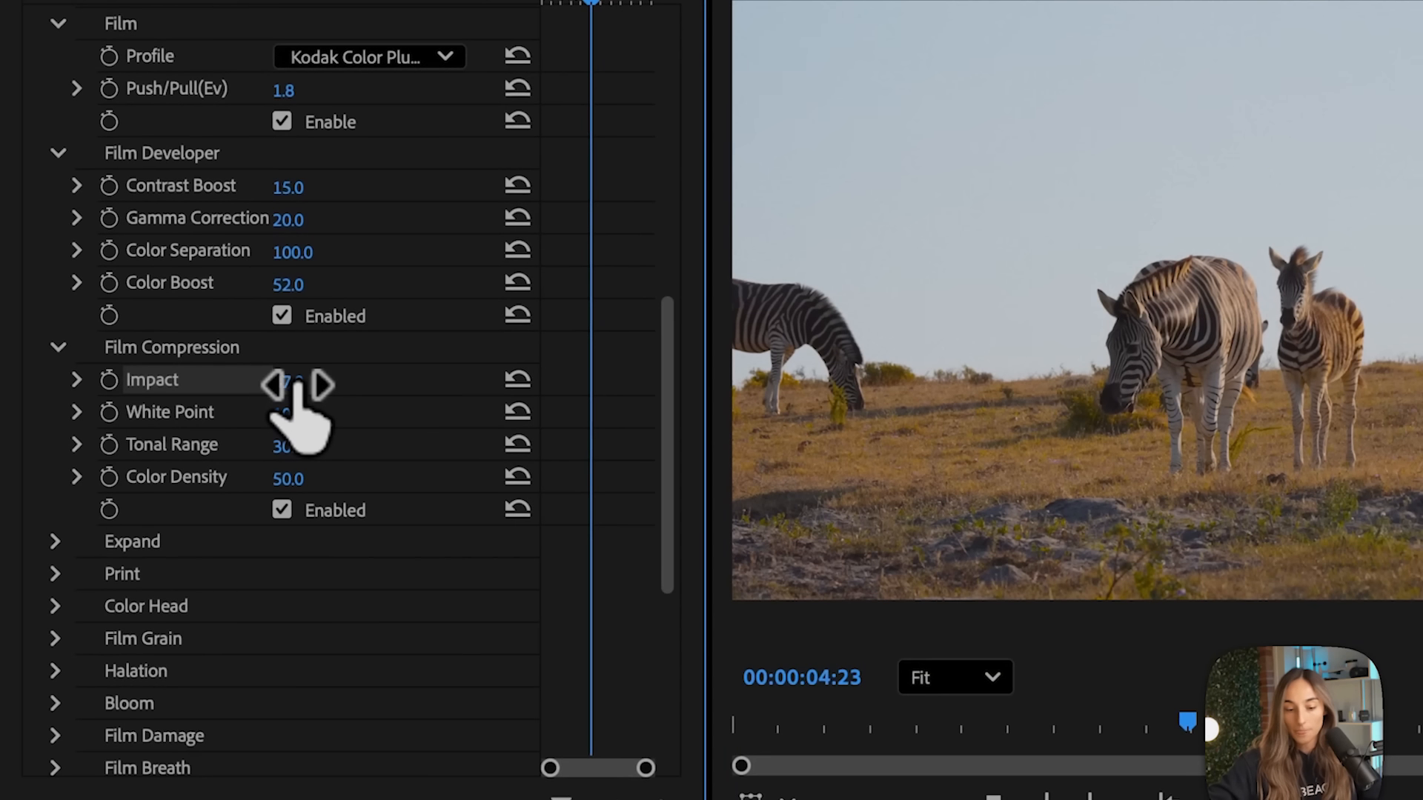
left_click_drag(296, 384, 363, 384)
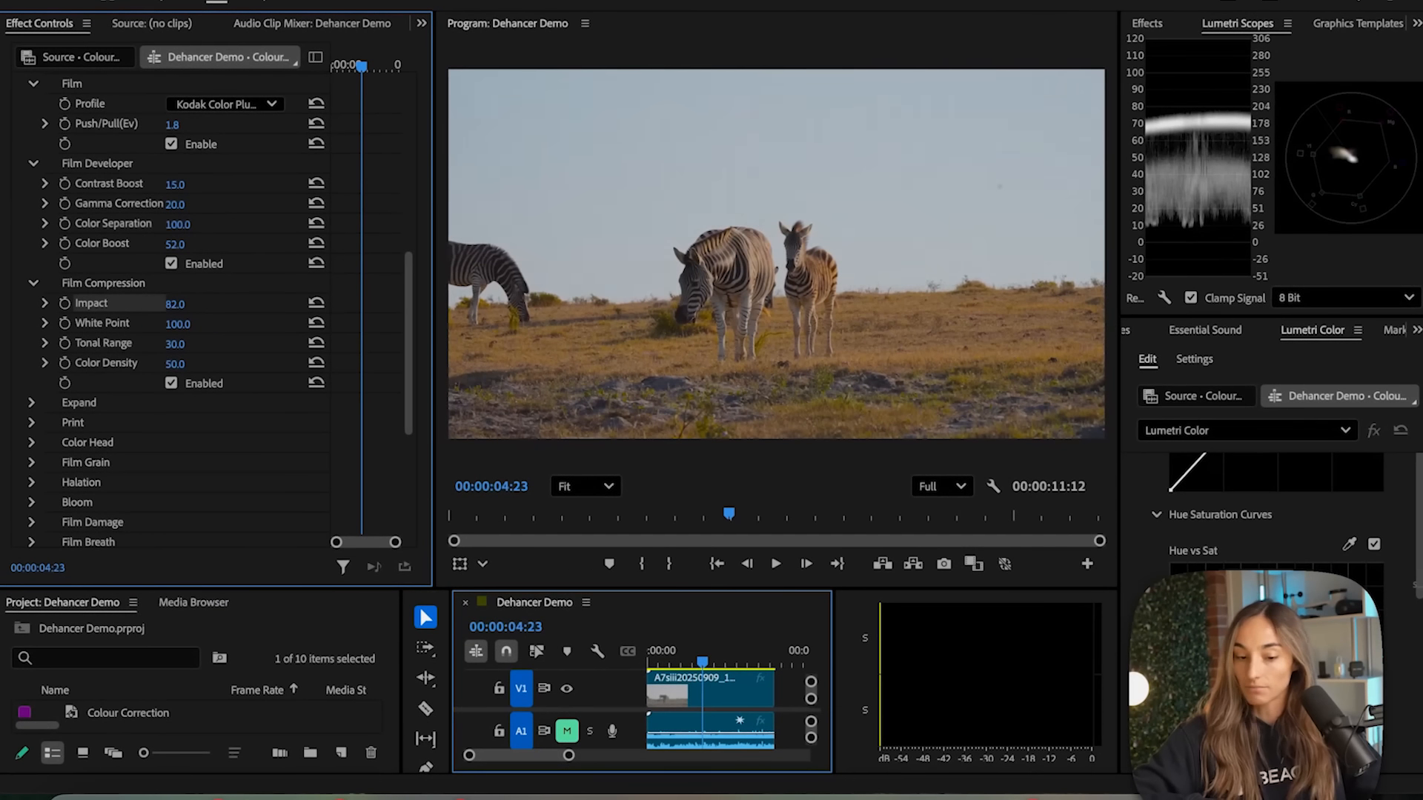
left_click_drag(175, 305, 172, 304)
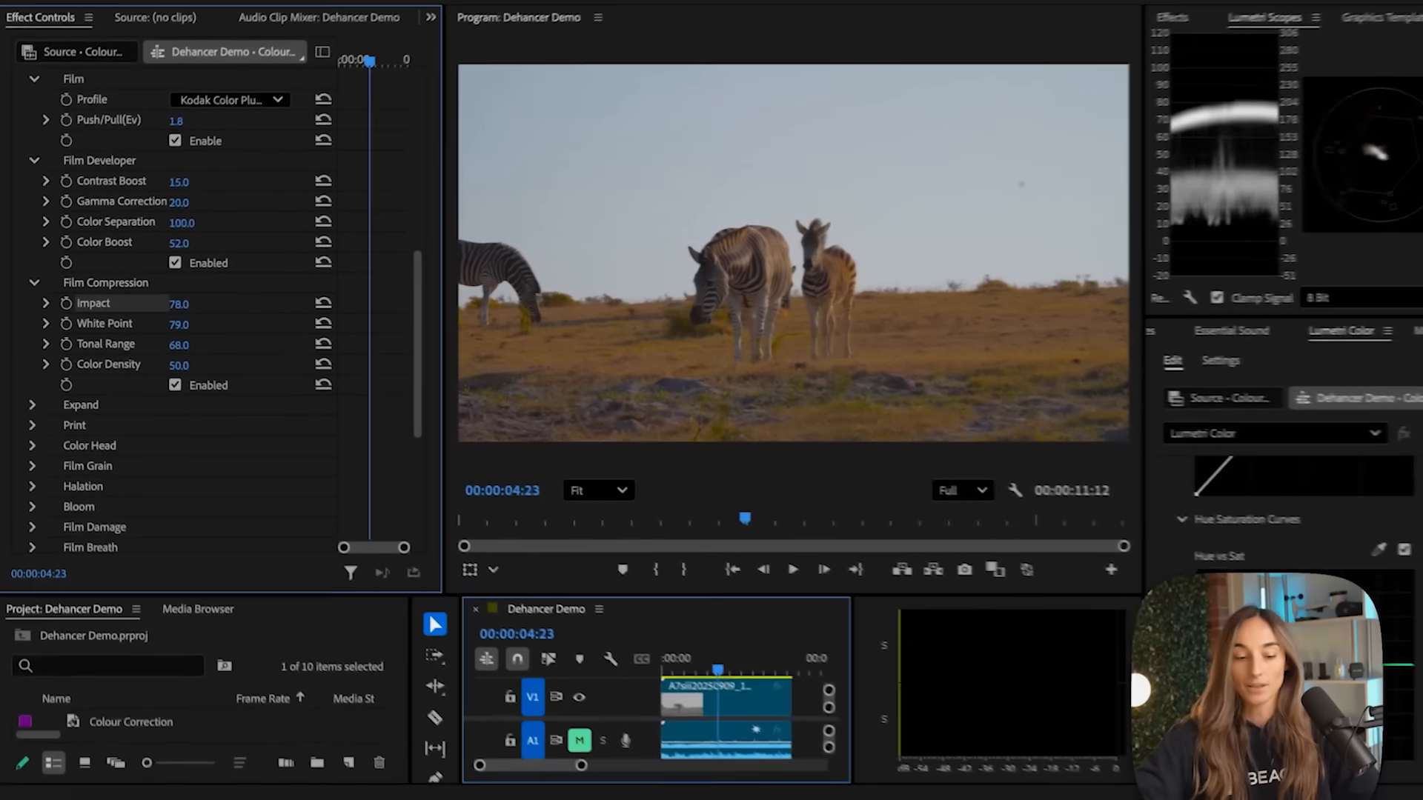
mouse_move(179, 345)
left_mouse_down()
mouse_move(129, 345)
mouse_move(167, 346)
left_mouse_up()
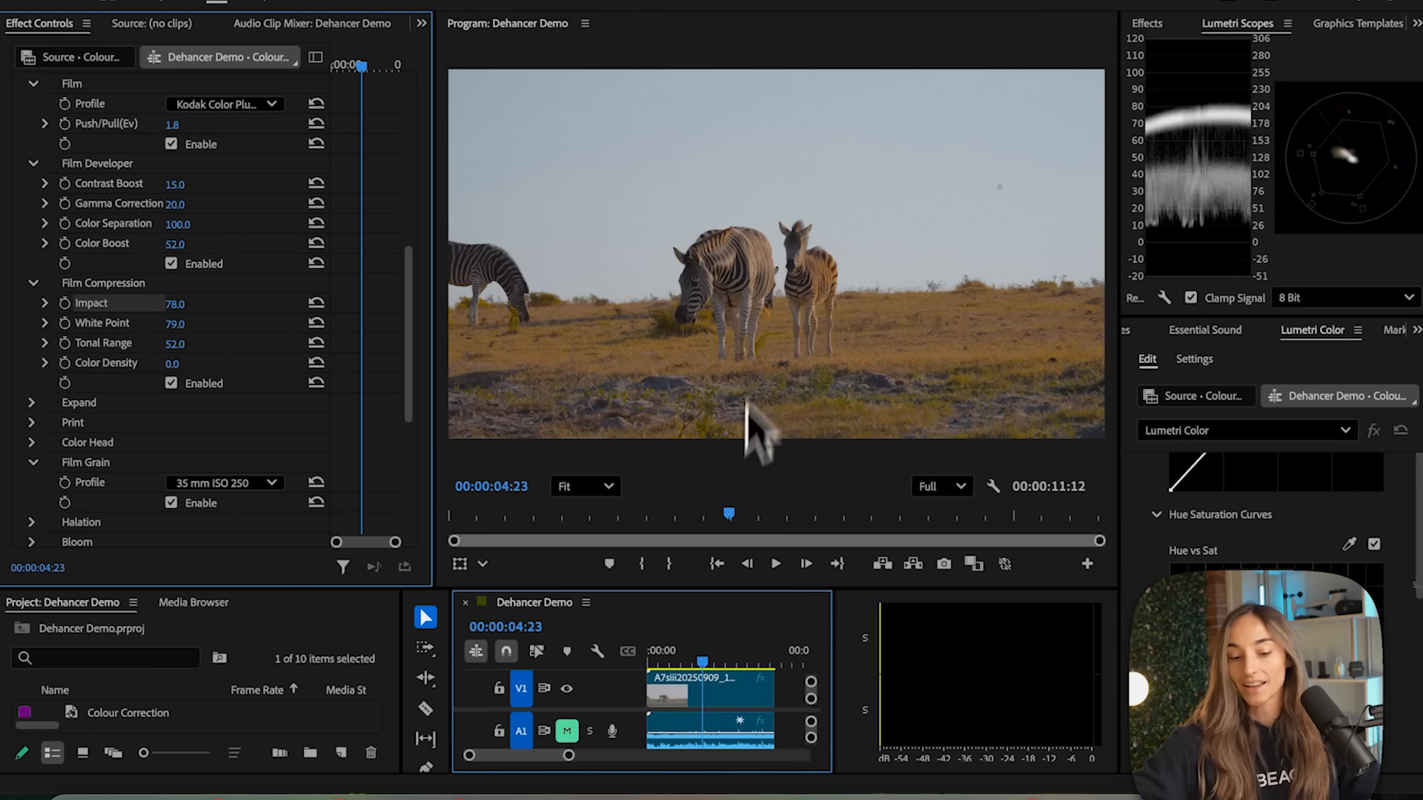
- Magnify the program preview to 200% and toggle the 35 mm ISO 250 Film Grain to compare its effect on the zebras
left_click(604, 487)
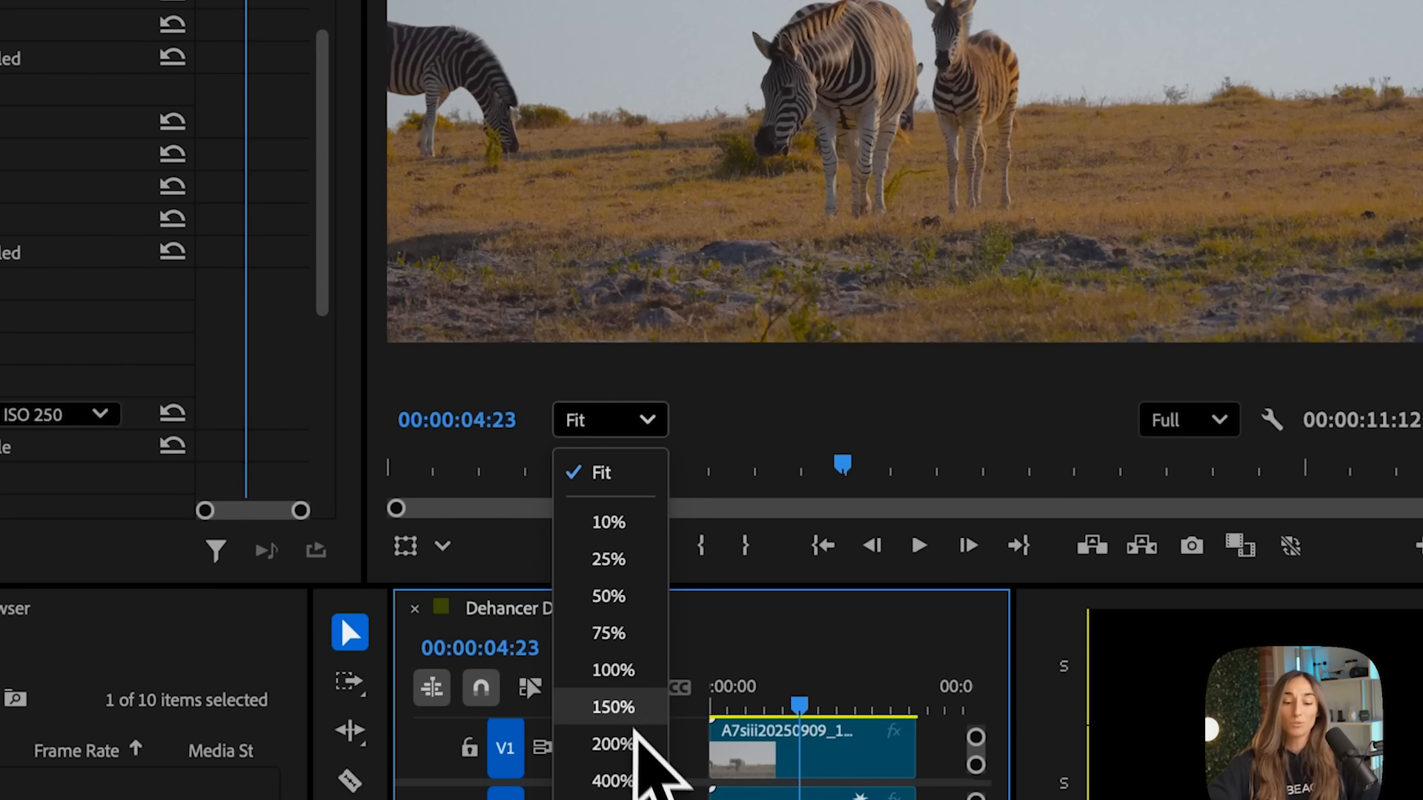
left_click(635, 734)
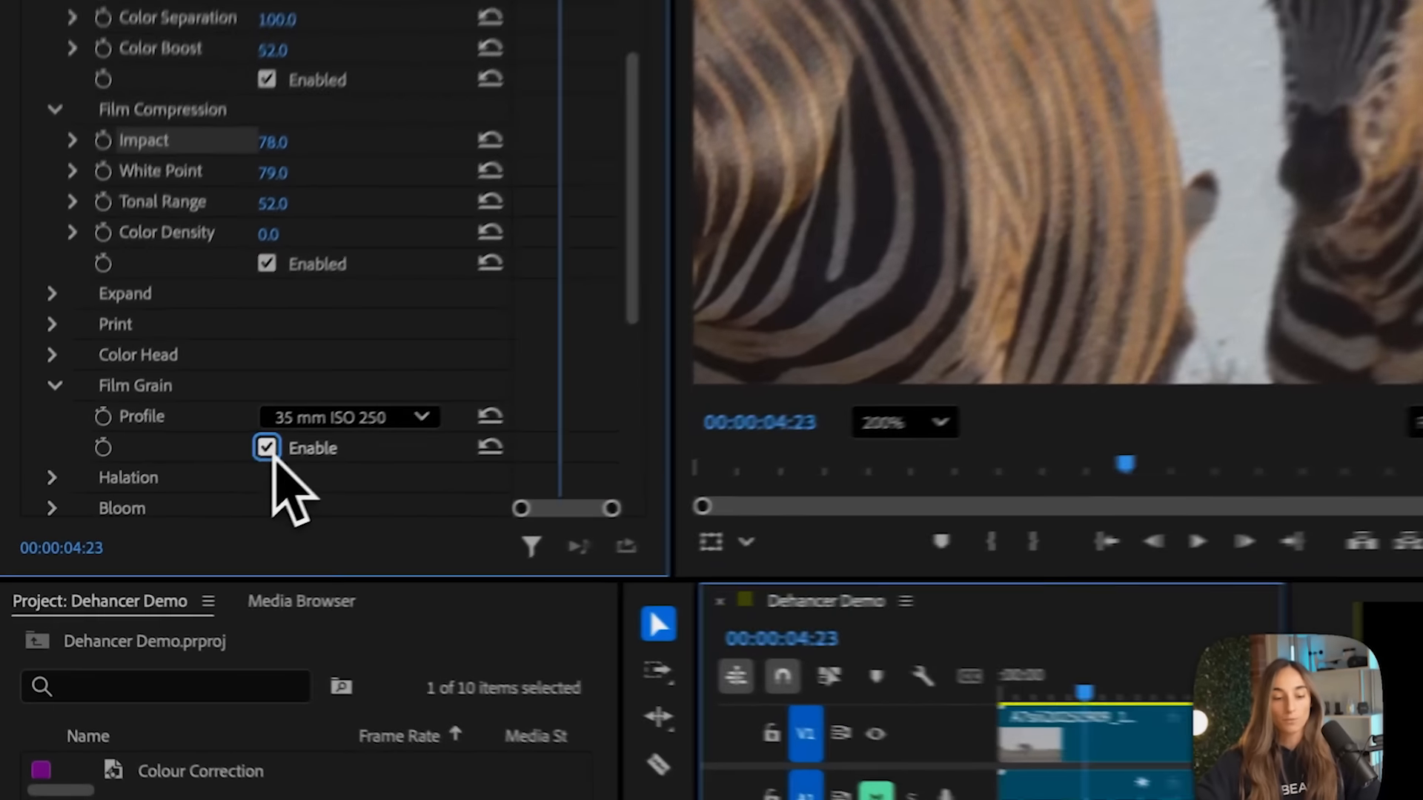
left_click(268, 450)
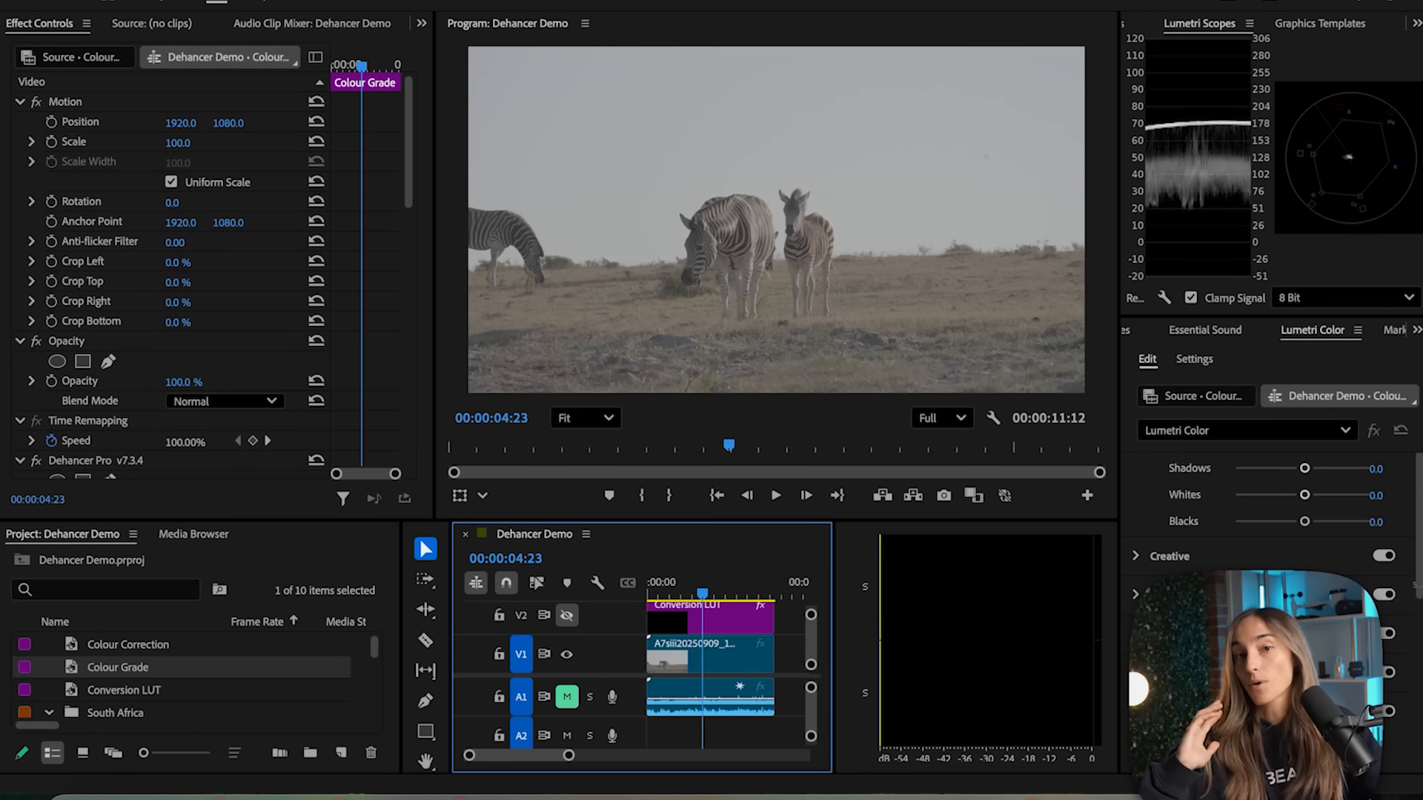
- Turn on the output of the Conversion LUT track V2 to compare the converted image with the original log footage
left_click(566, 615)
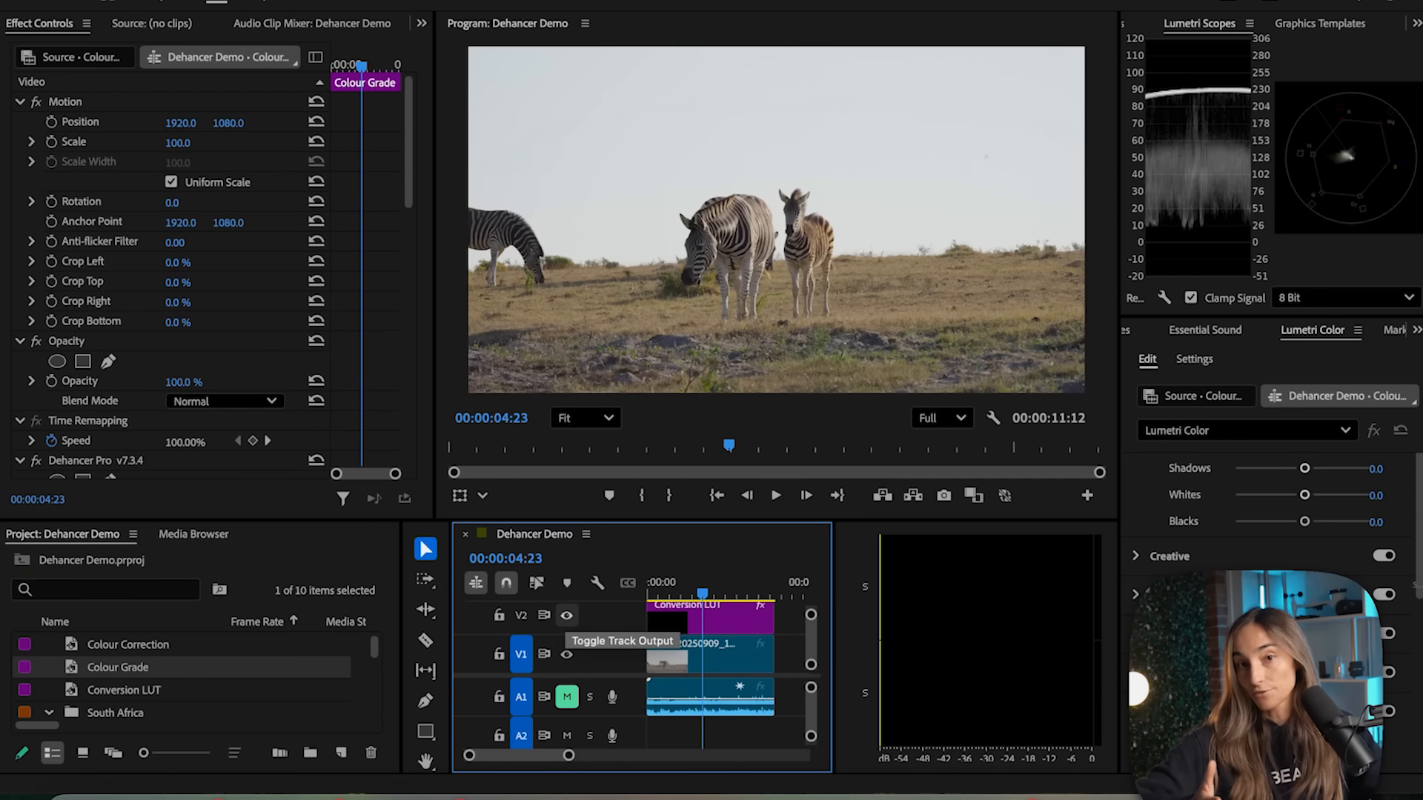